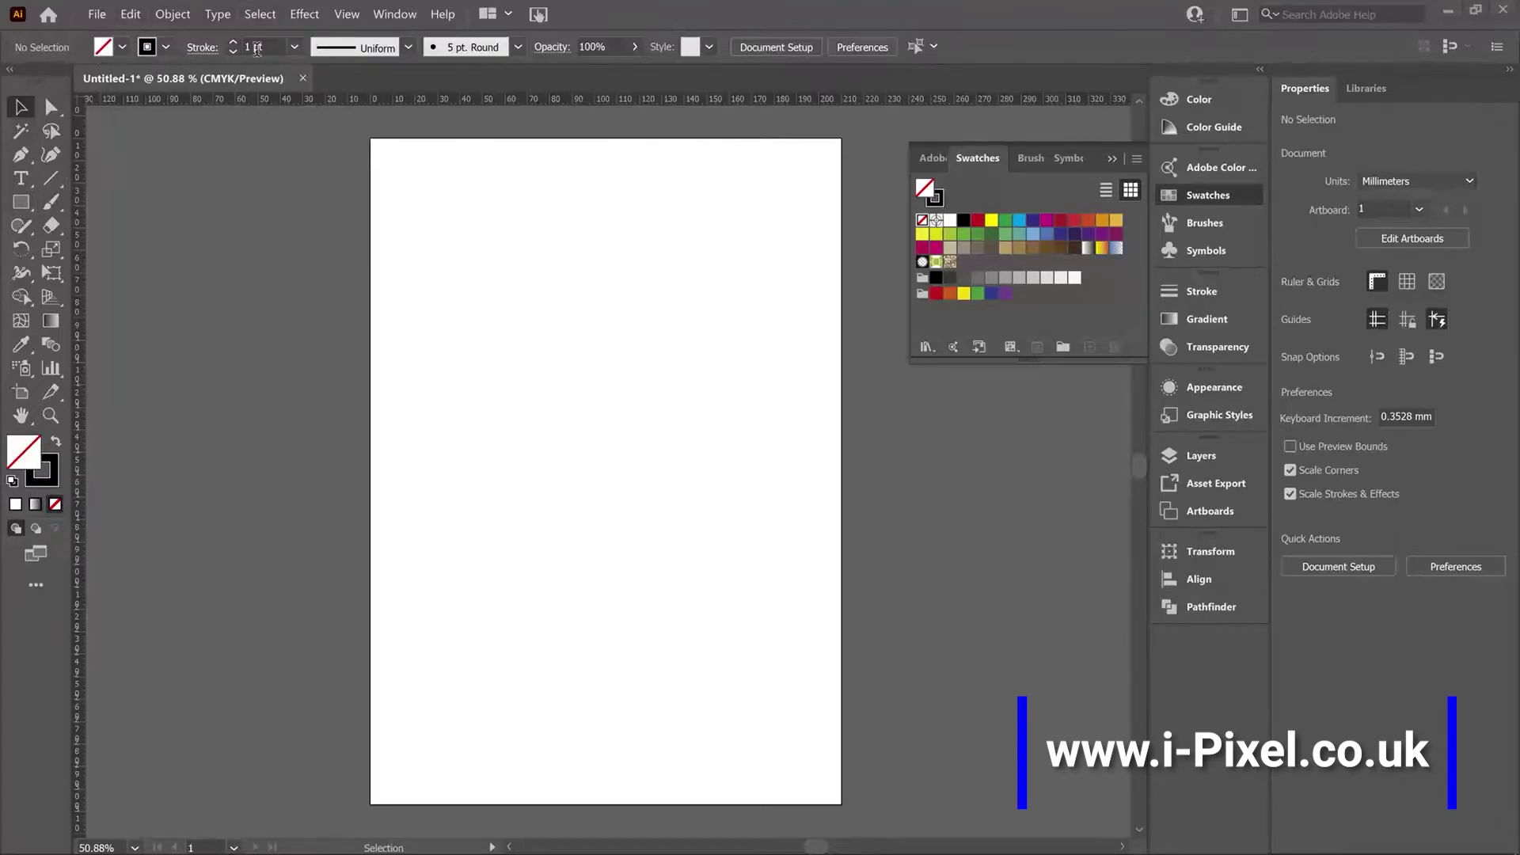
- Expand and then collapse the Stroke panel, leaving only the blank artboard visible
click(1176, 295)
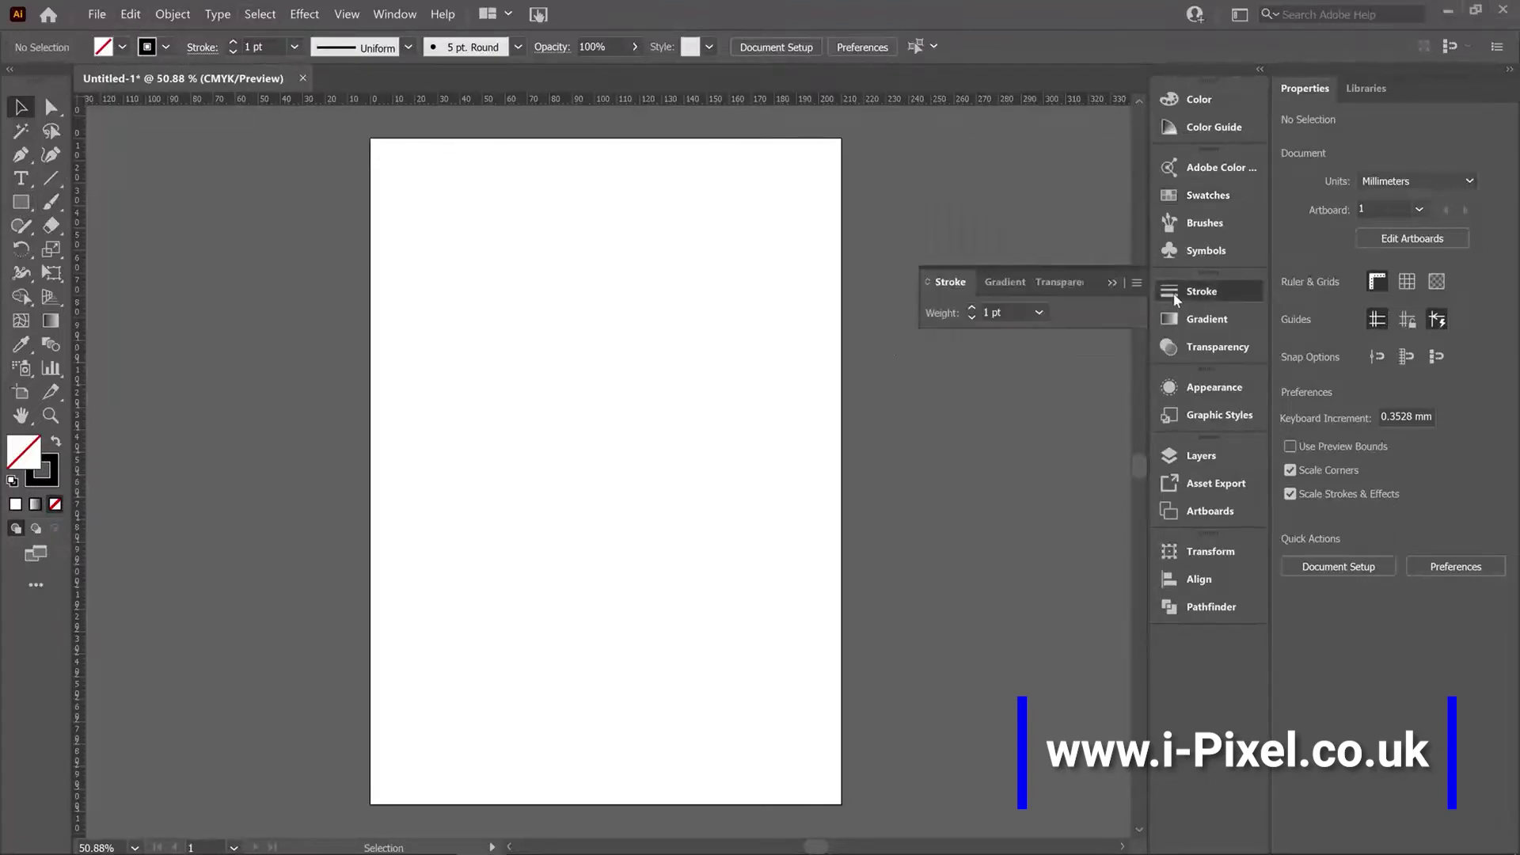
click(1223, 291)
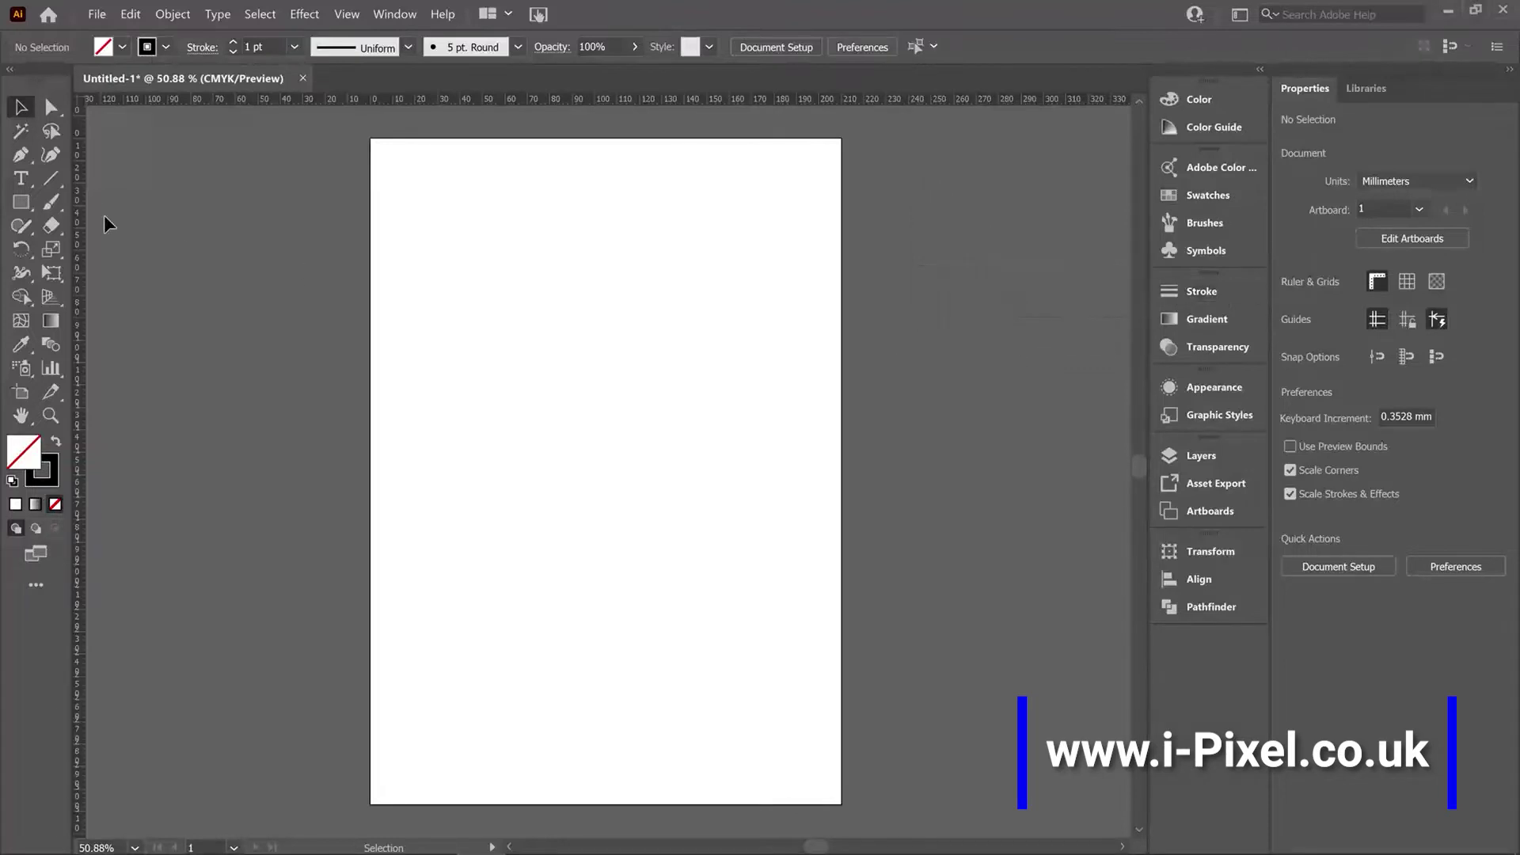
- Draw a 99 mm circle near the top of the page with the Ellipse Tool
click(27, 205)
click(110, 250)
drag(442, 214, 667, 431)
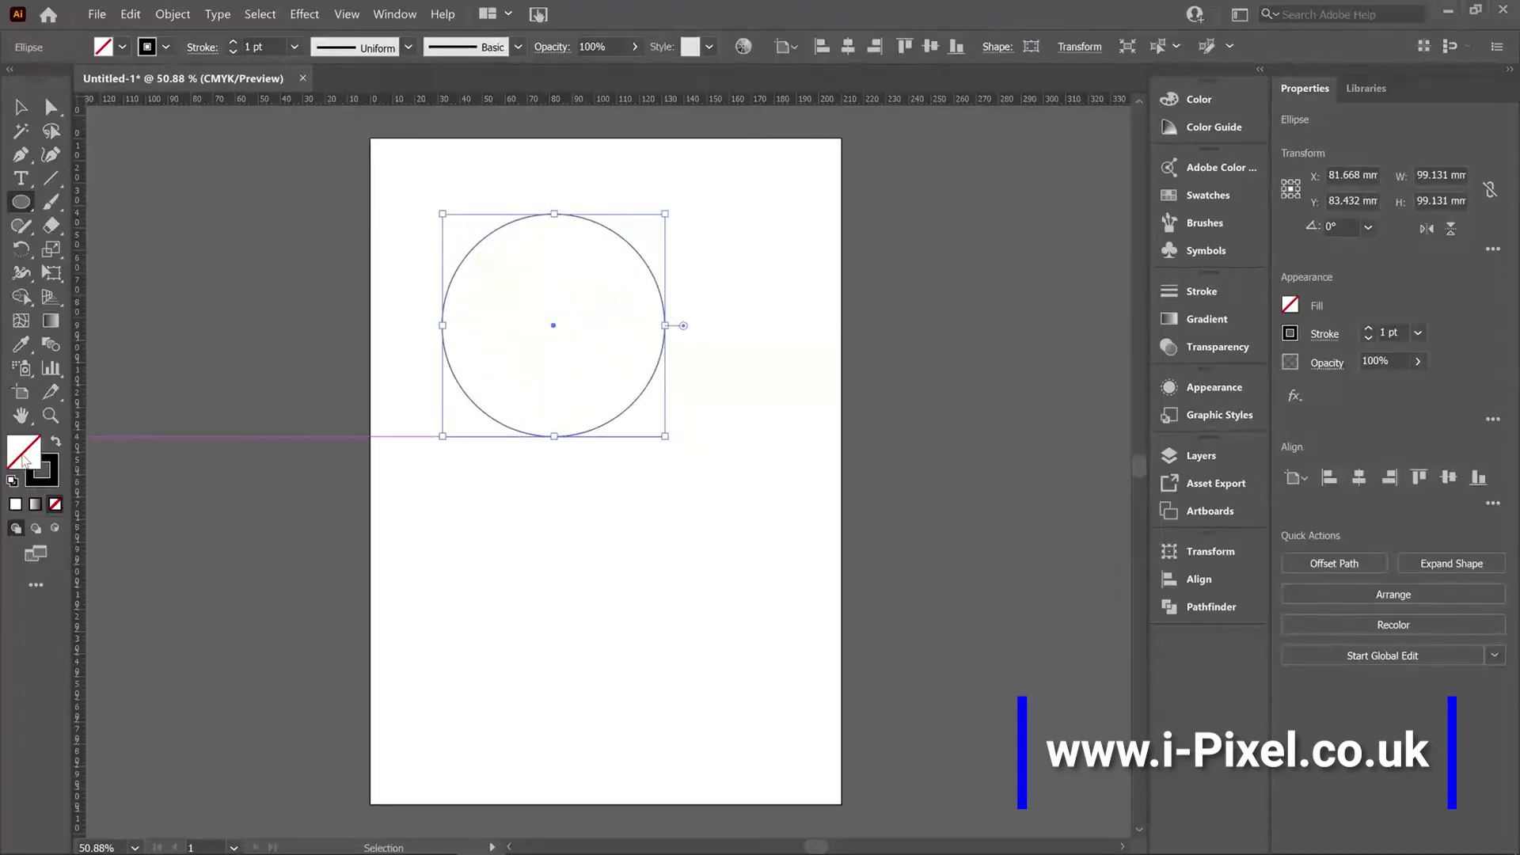
- Set the circle's fill to None, keeping its 1 pt black outline
click(15, 505)
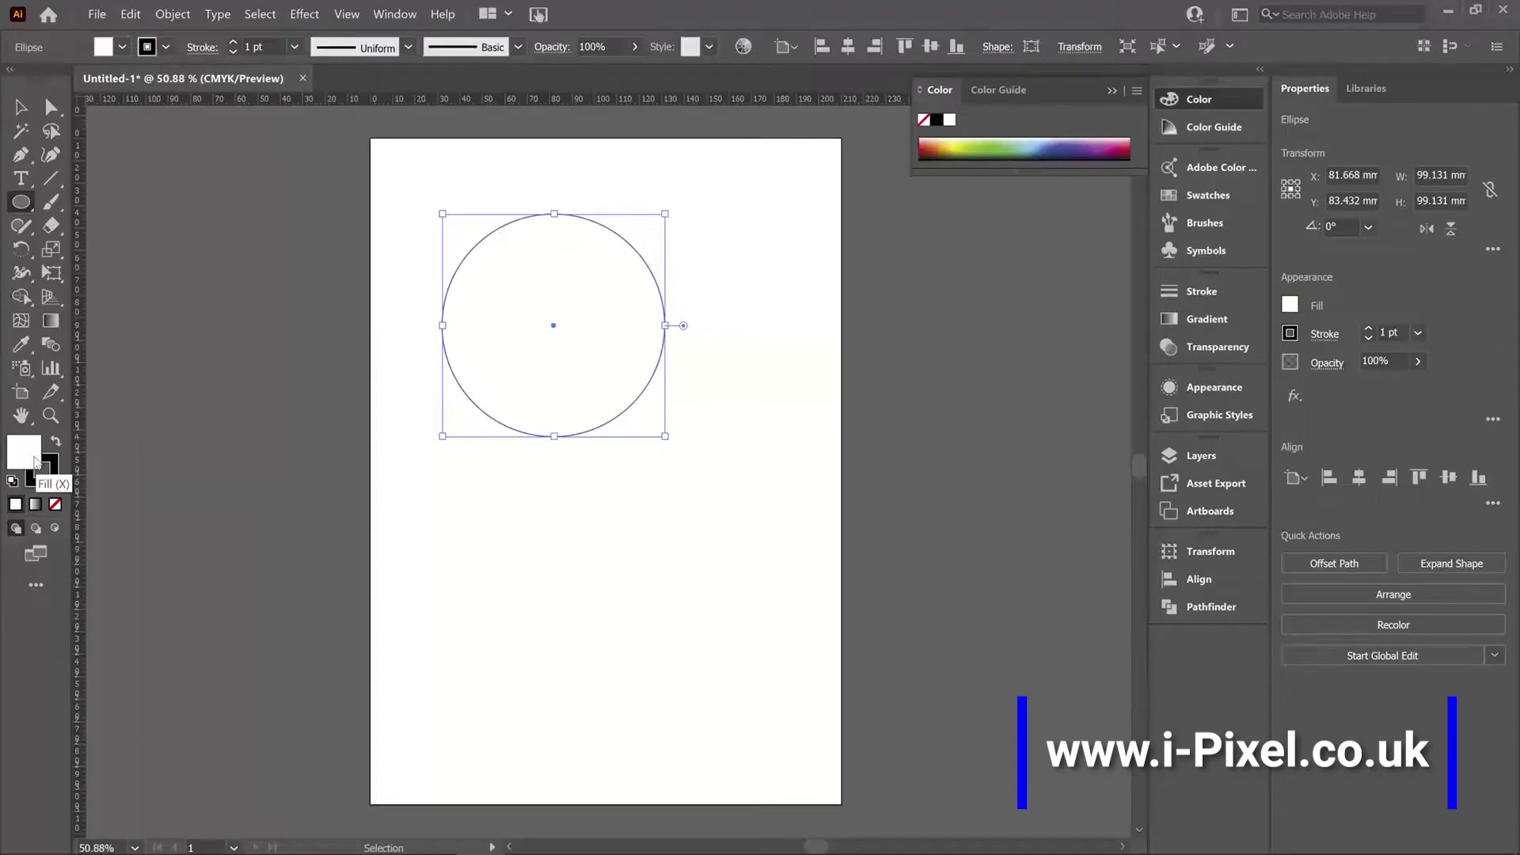
click(51, 466)
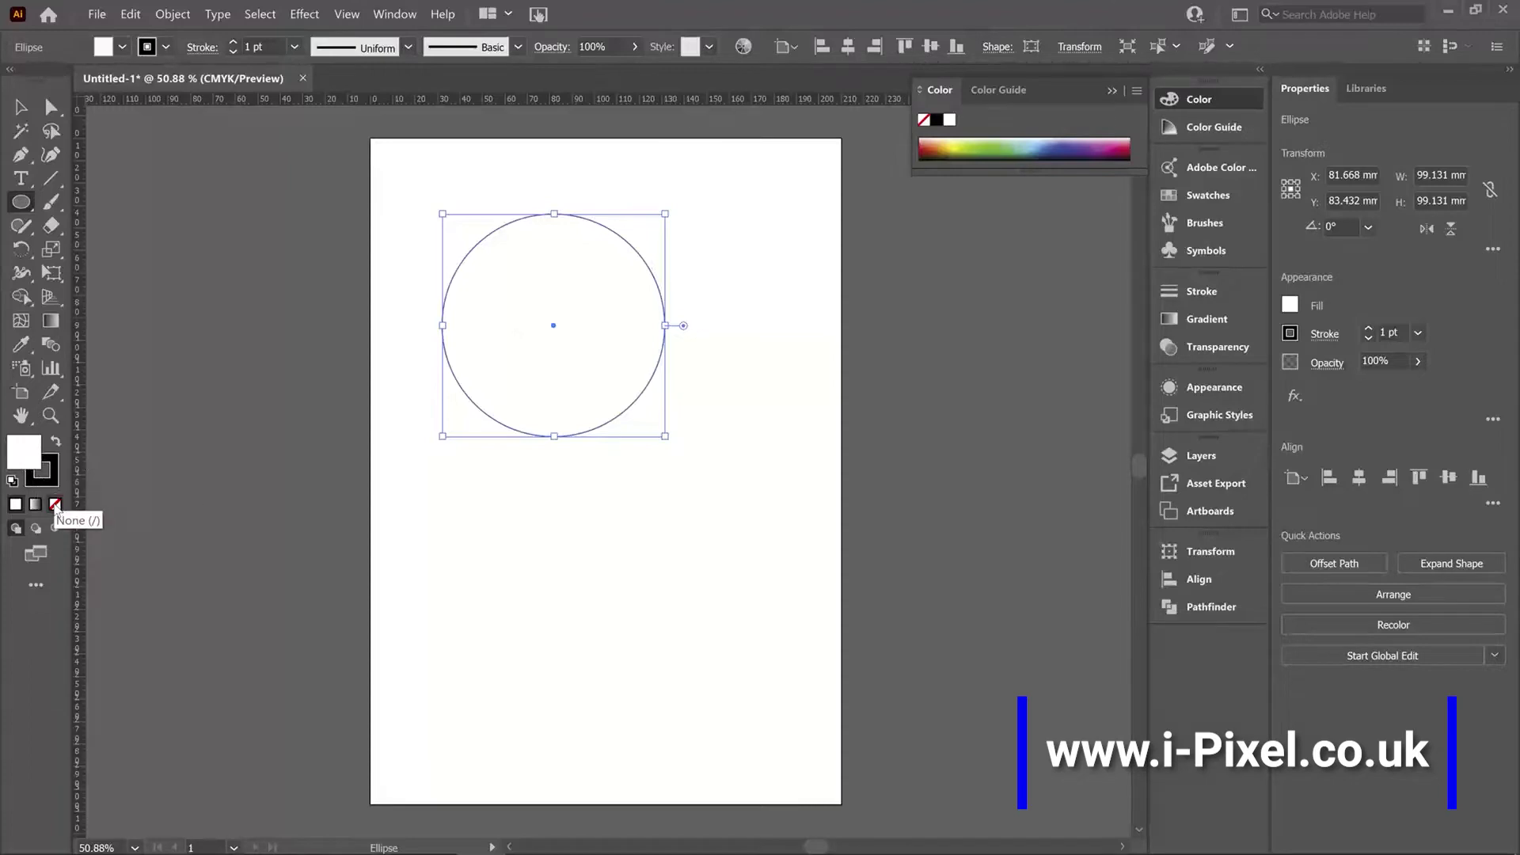
click(55, 505)
click(54, 483)
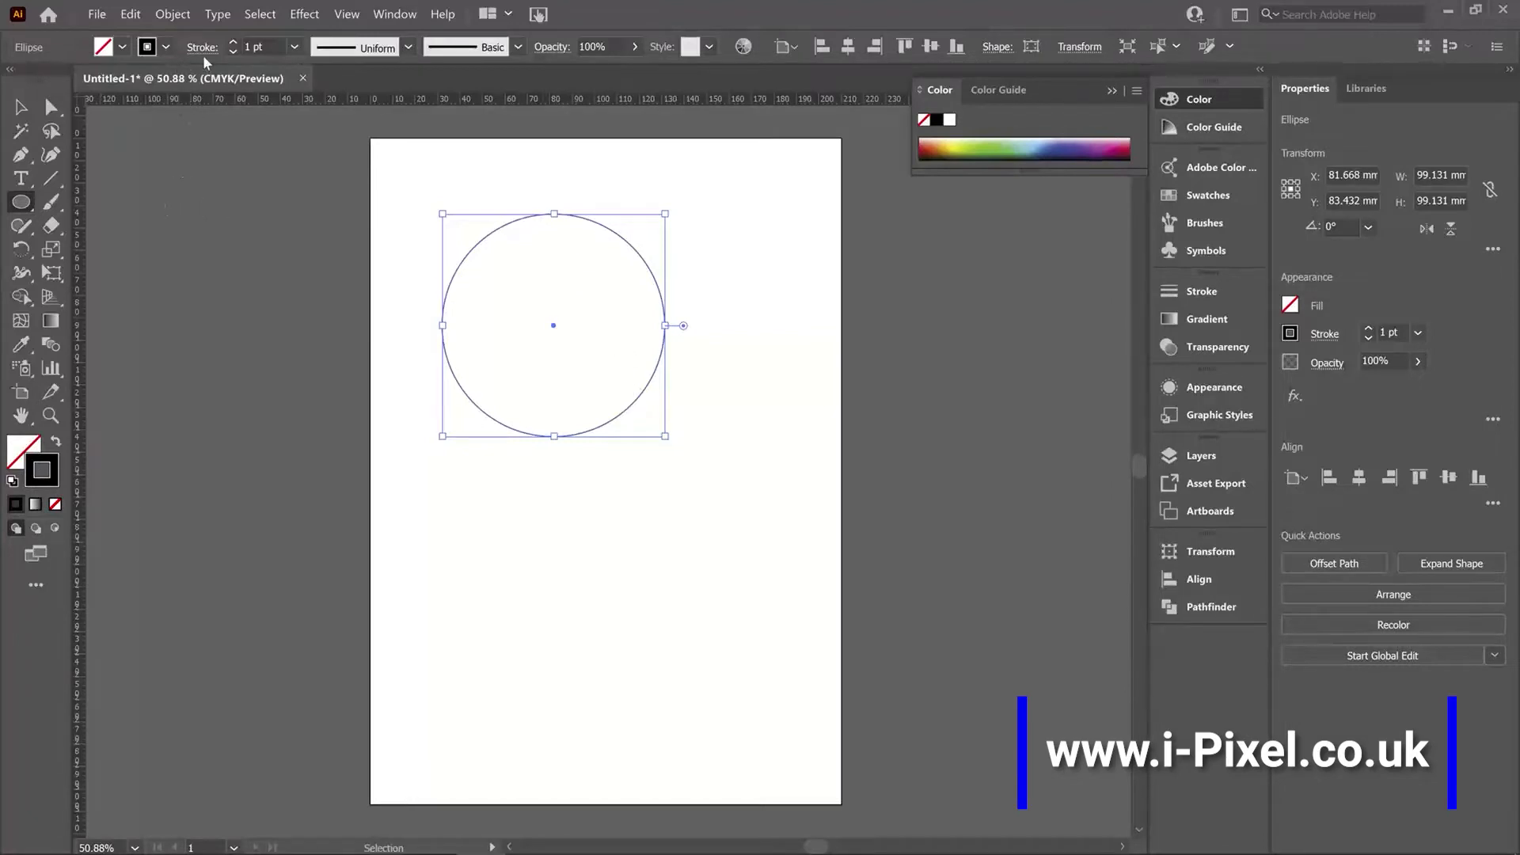
- Change the circle's stroke colour to green from the Stroke swatches
click(167, 49)
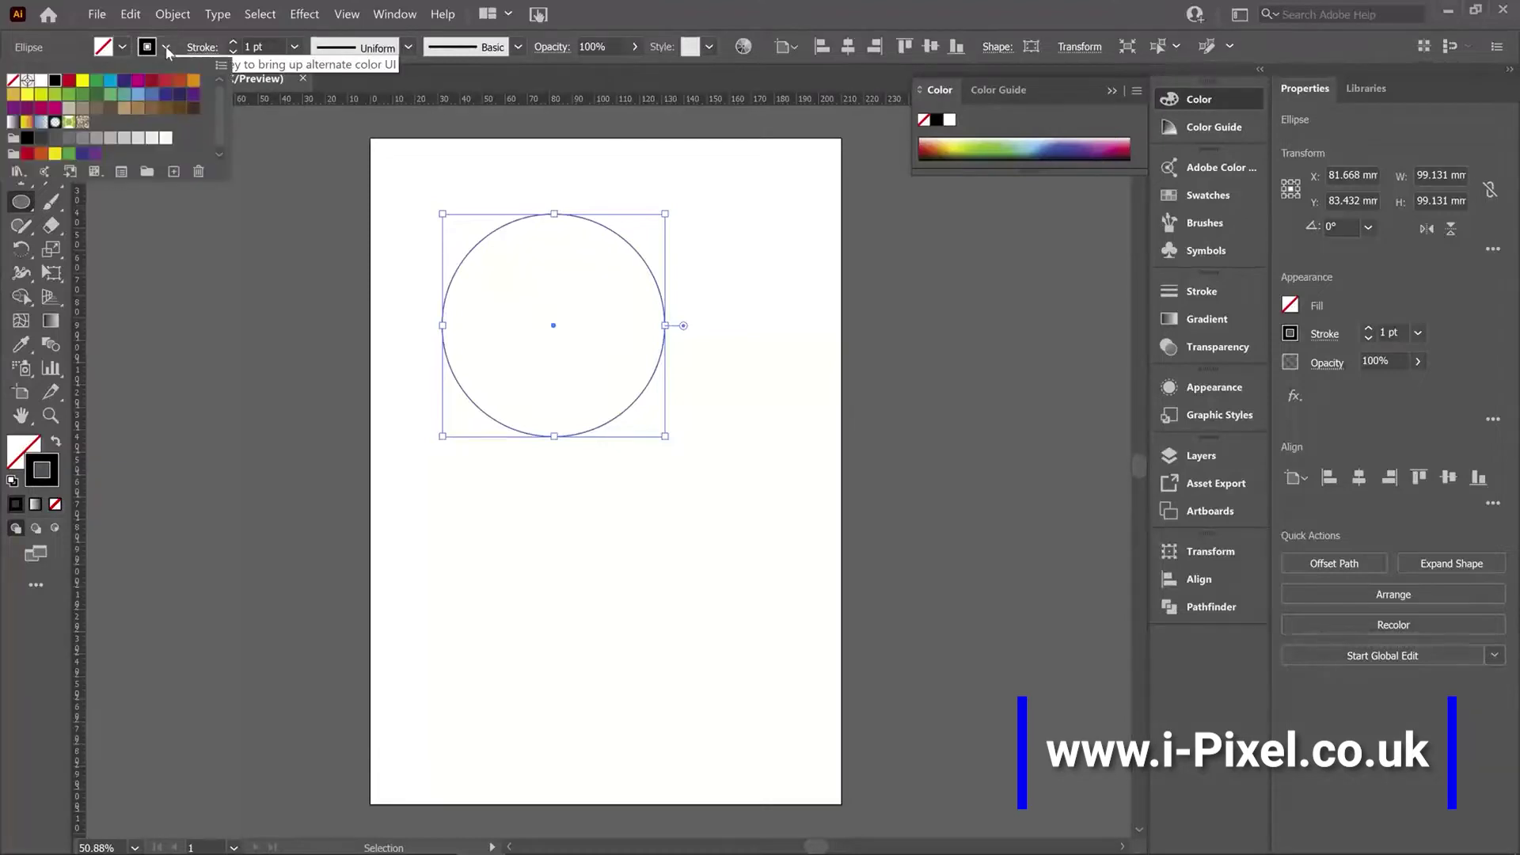
click(110, 80)
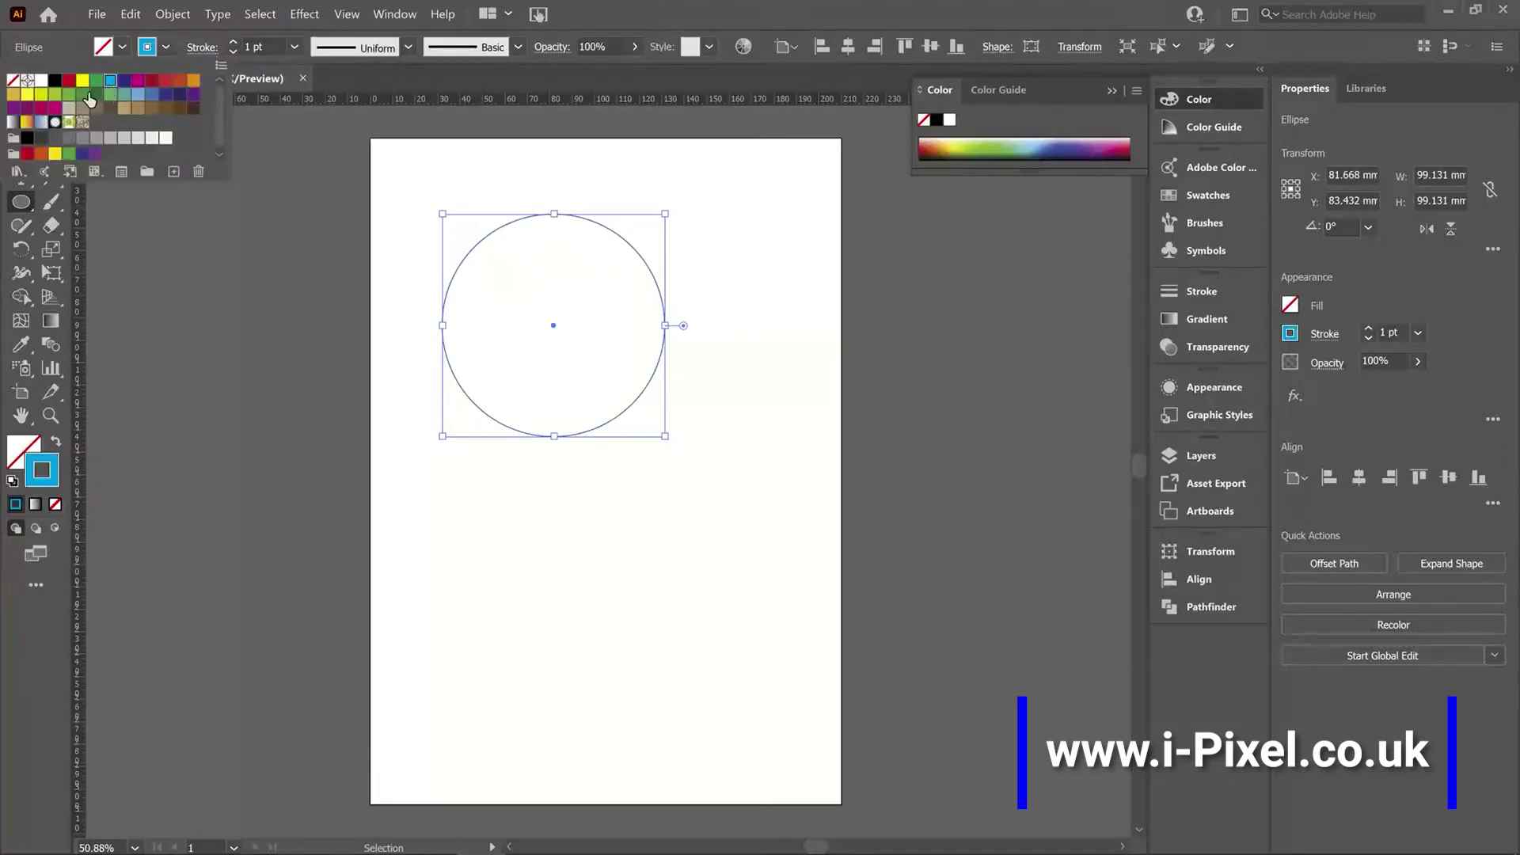
click(69, 94)
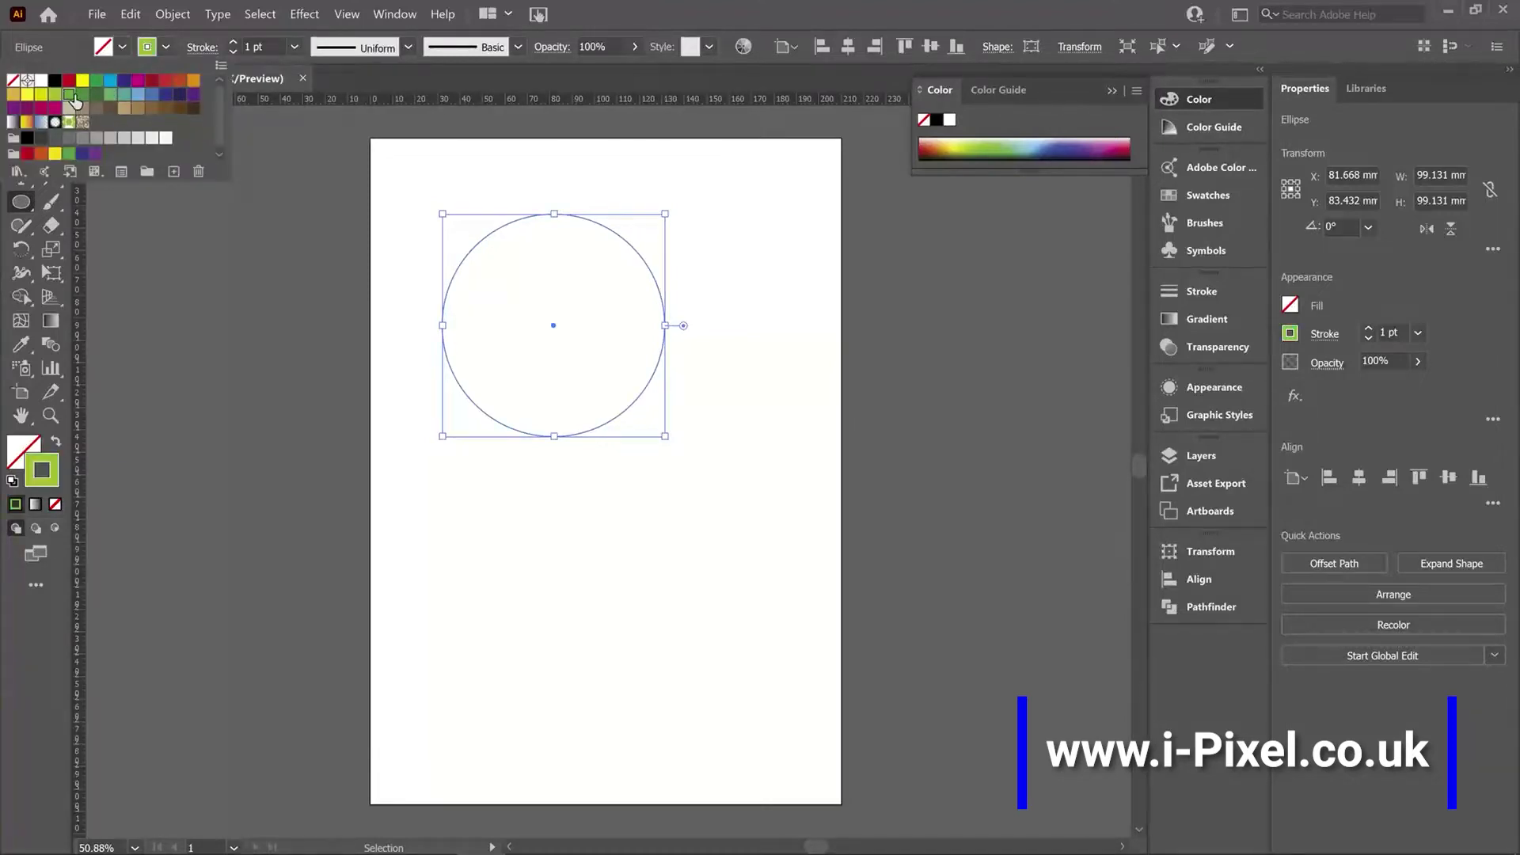
click(167, 48)
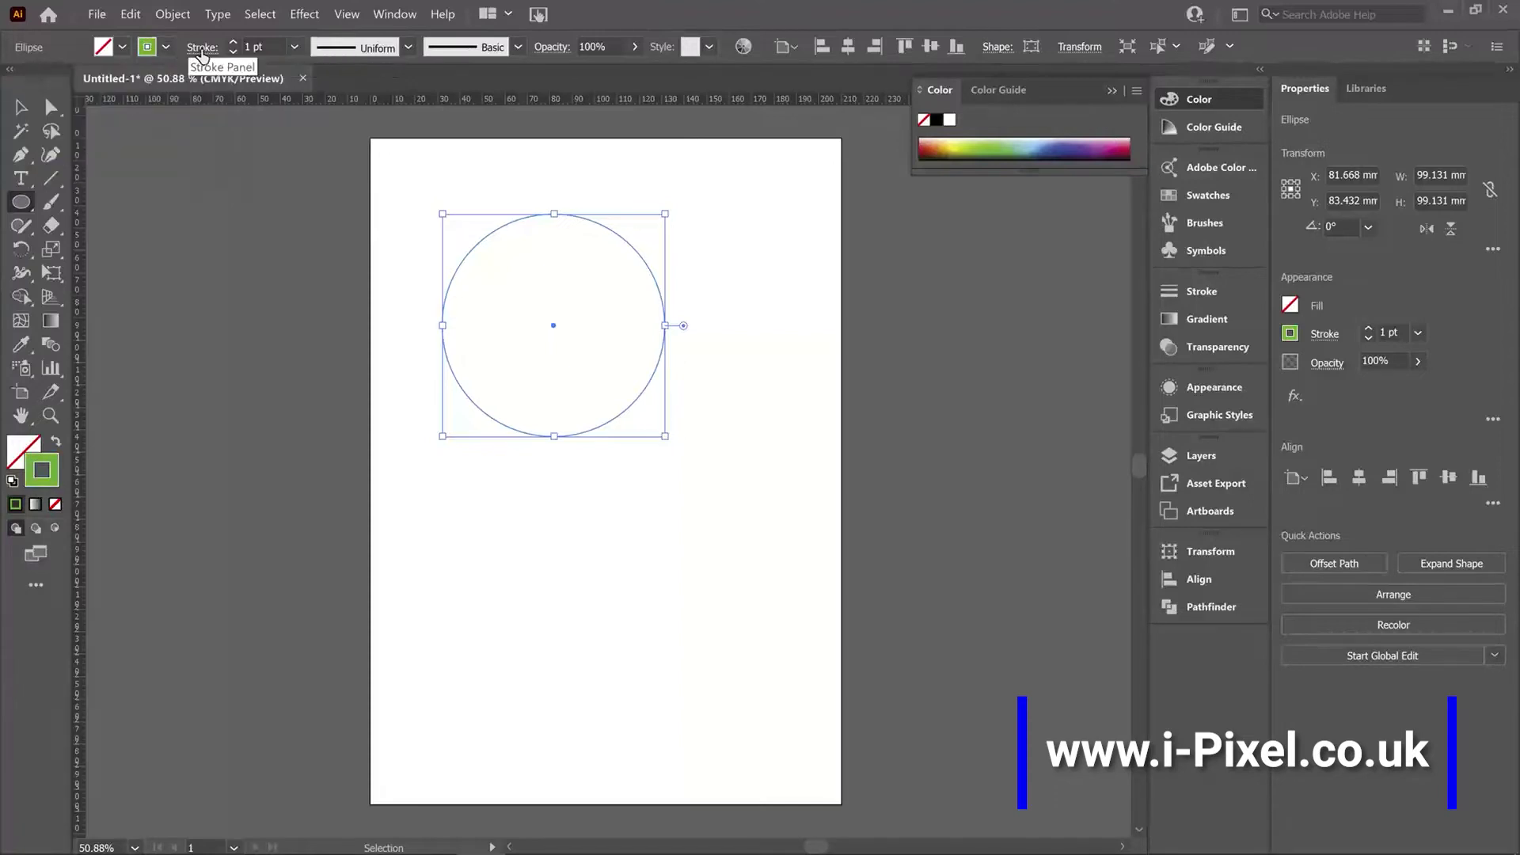
- Set the circle's stroke weight to 10 pt, then 20 pt
click(294, 49)
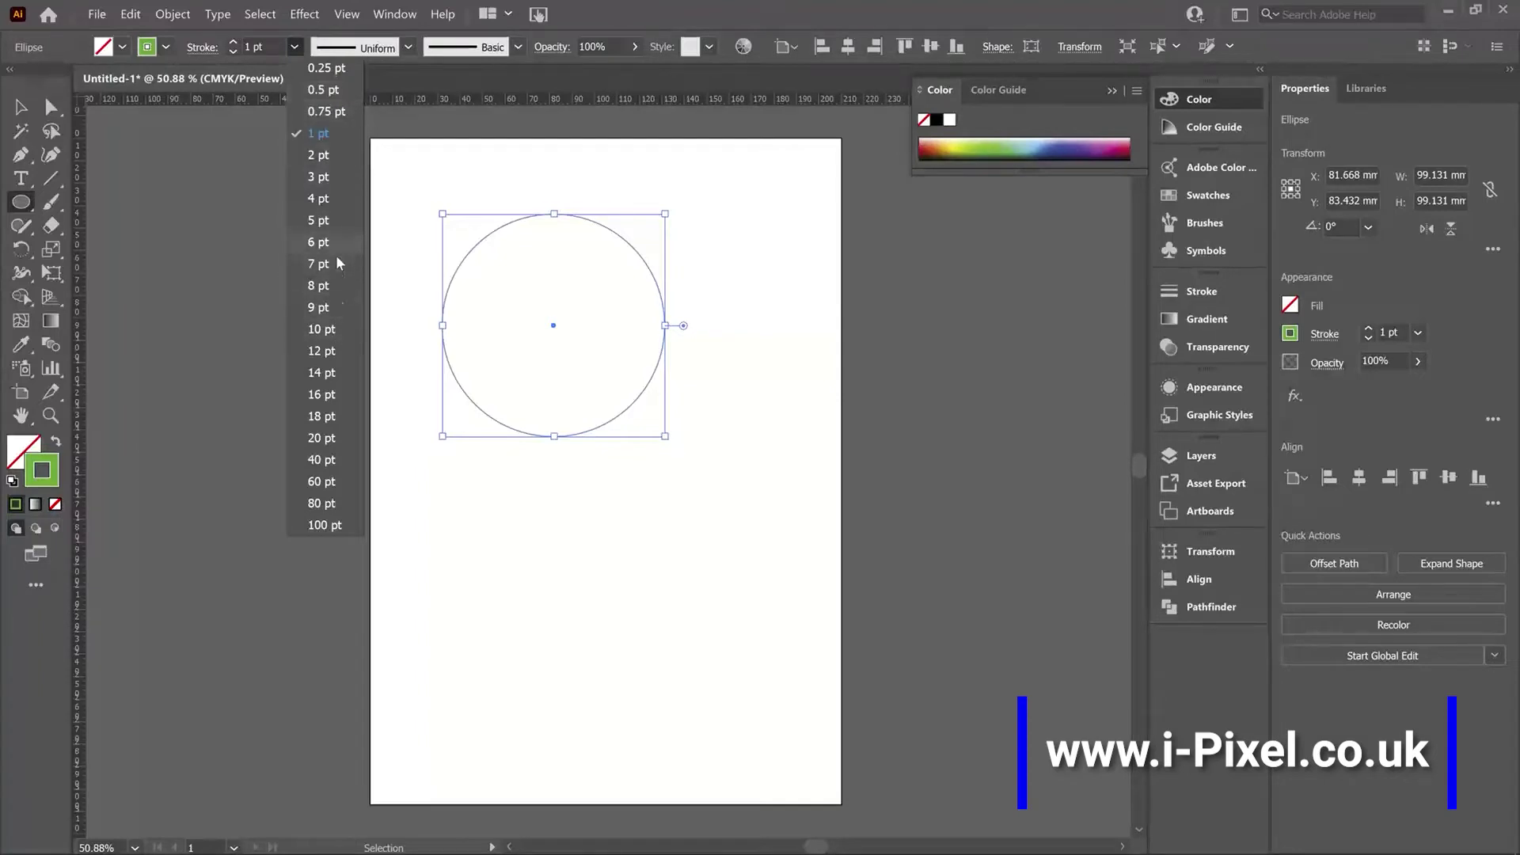
click(335, 328)
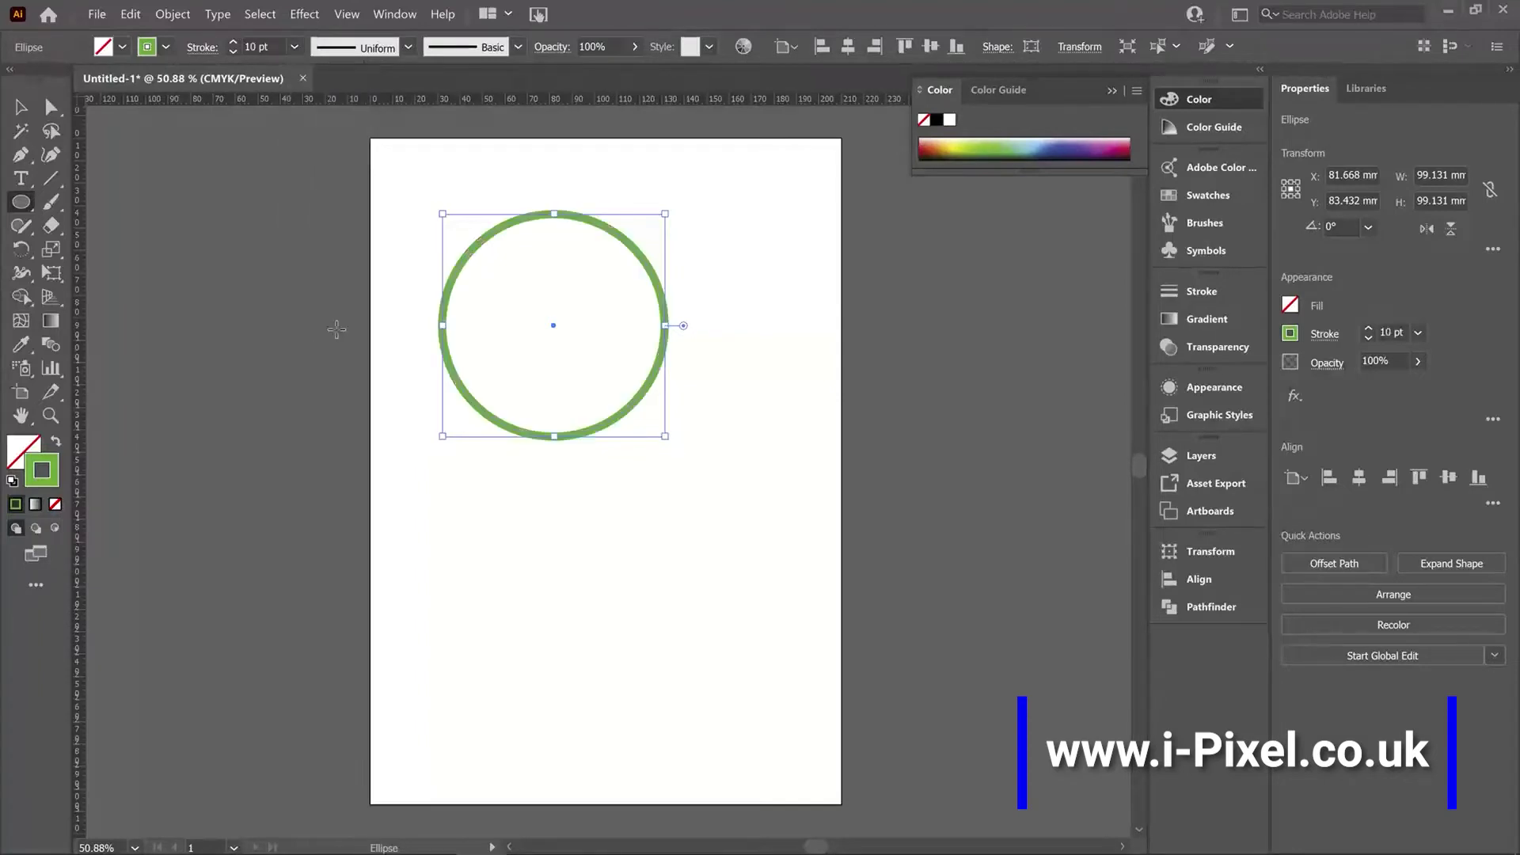
click(293, 49)
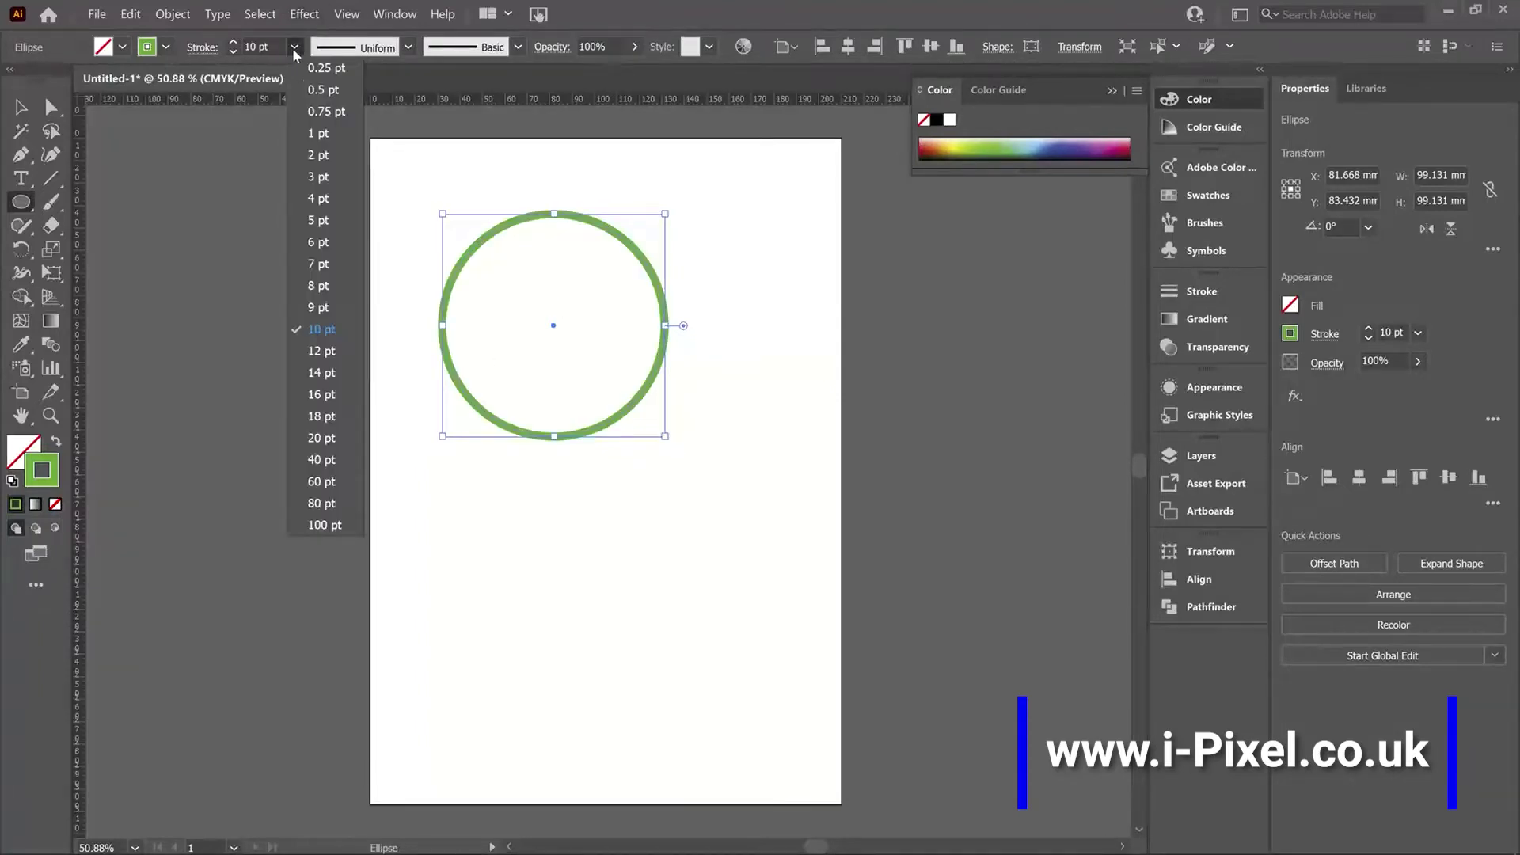
click(325, 438)
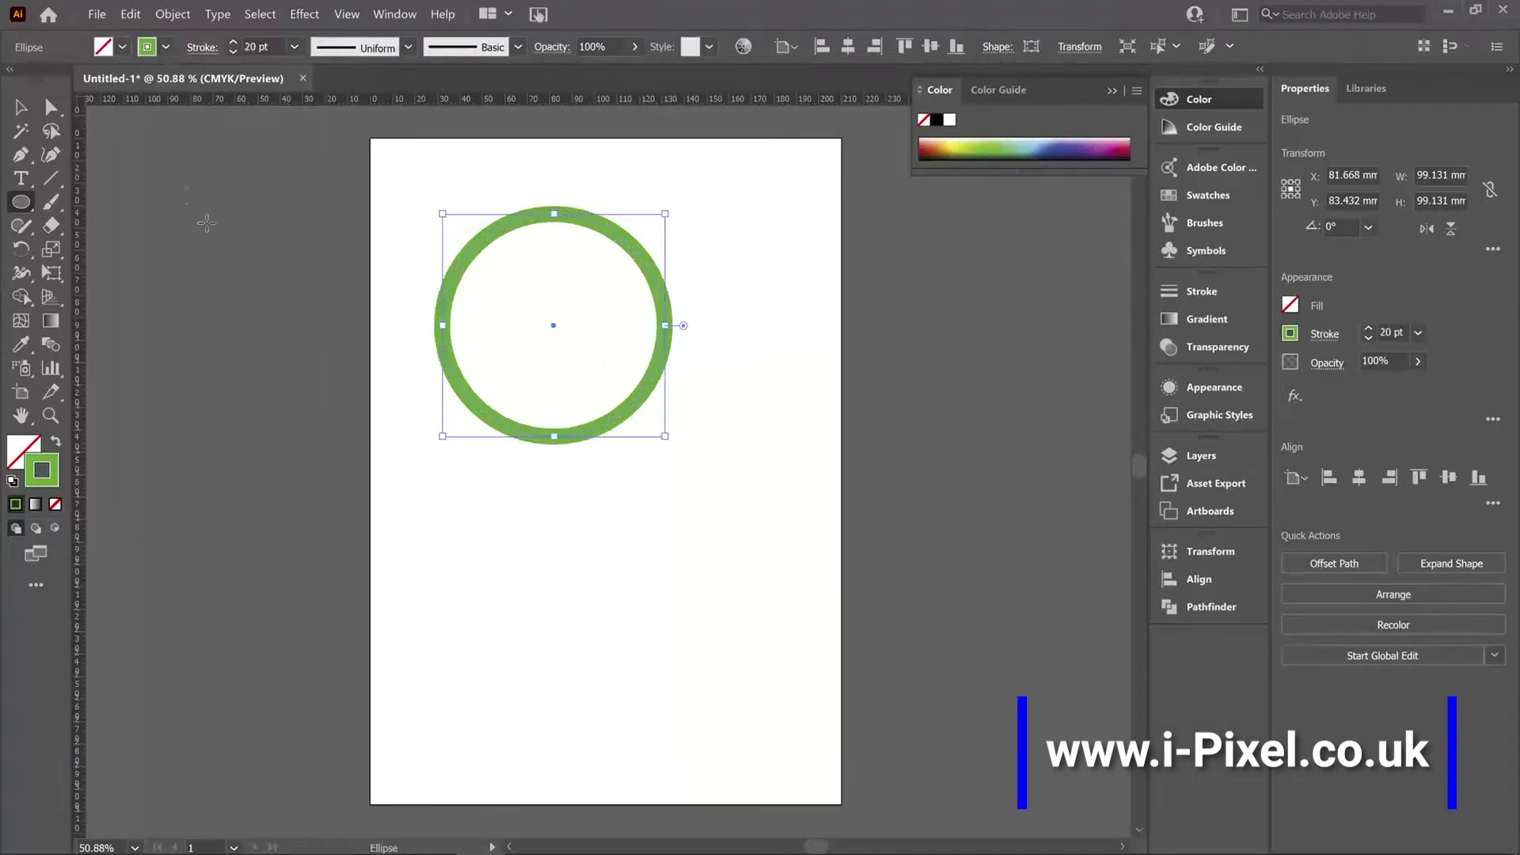
- Draw a square below the circle and a hexagon to its right
drag(23, 204, 102, 207)
drag(430, 523, 639, 725)
drag(23, 206, 111, 274)
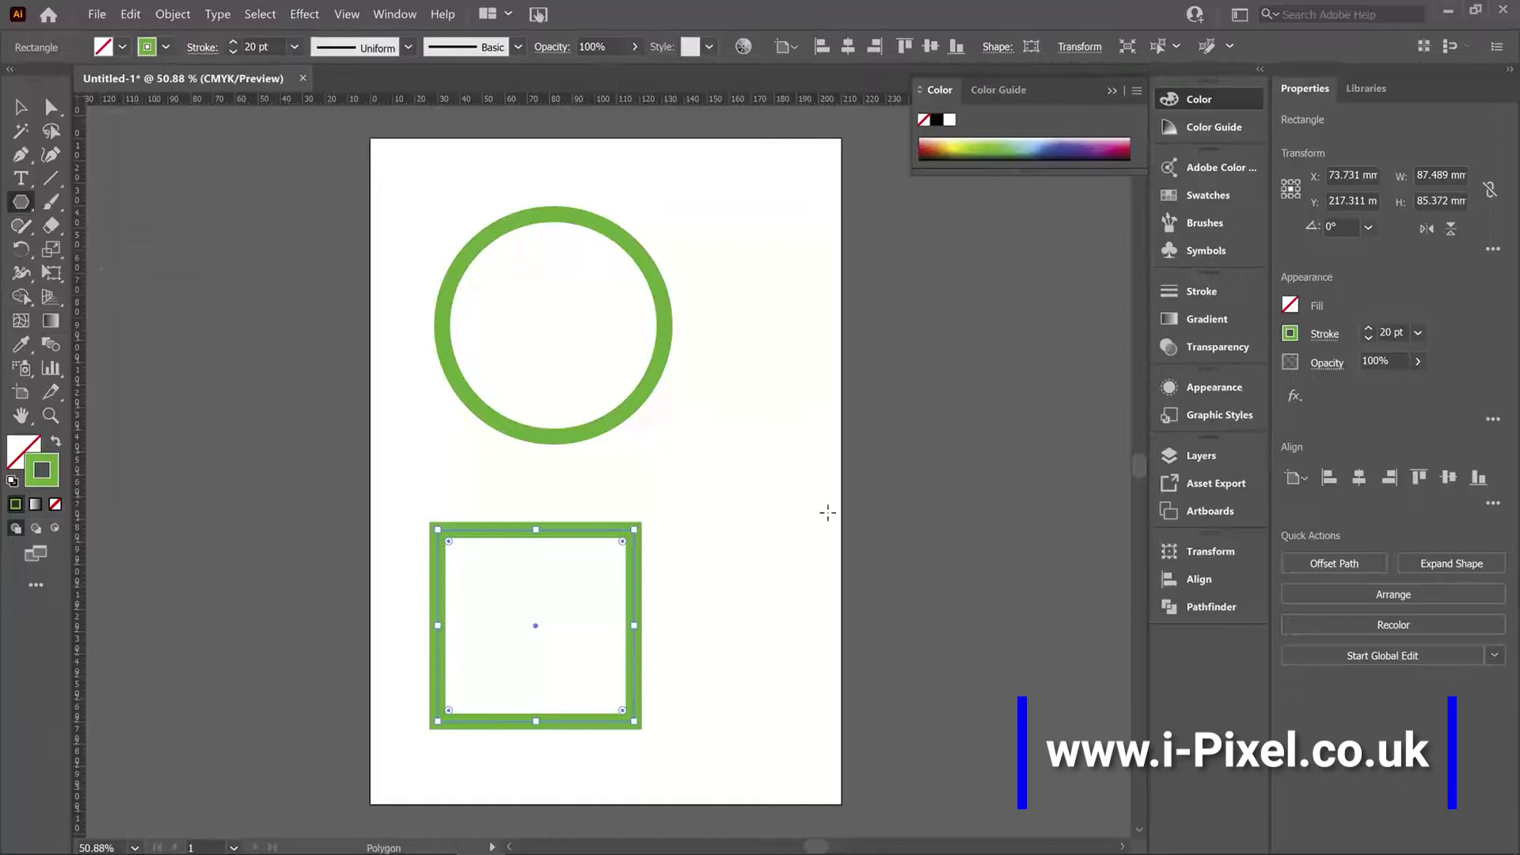
drag(705, 428, 740, 519)
- Move the circle and the square up and to the left
click(22, 107)
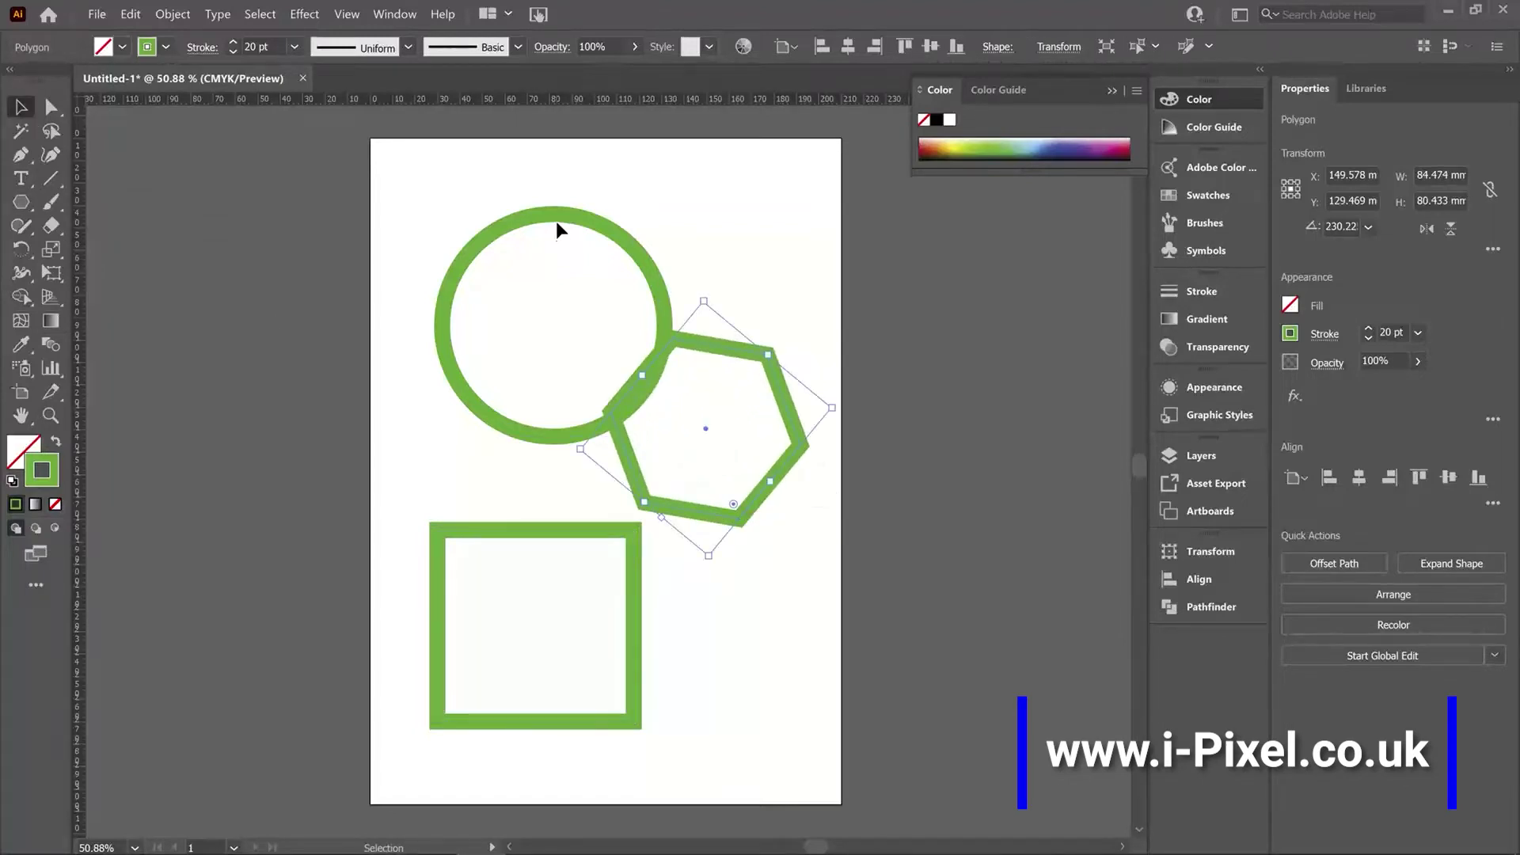
drag(558, 214, 513, 176)
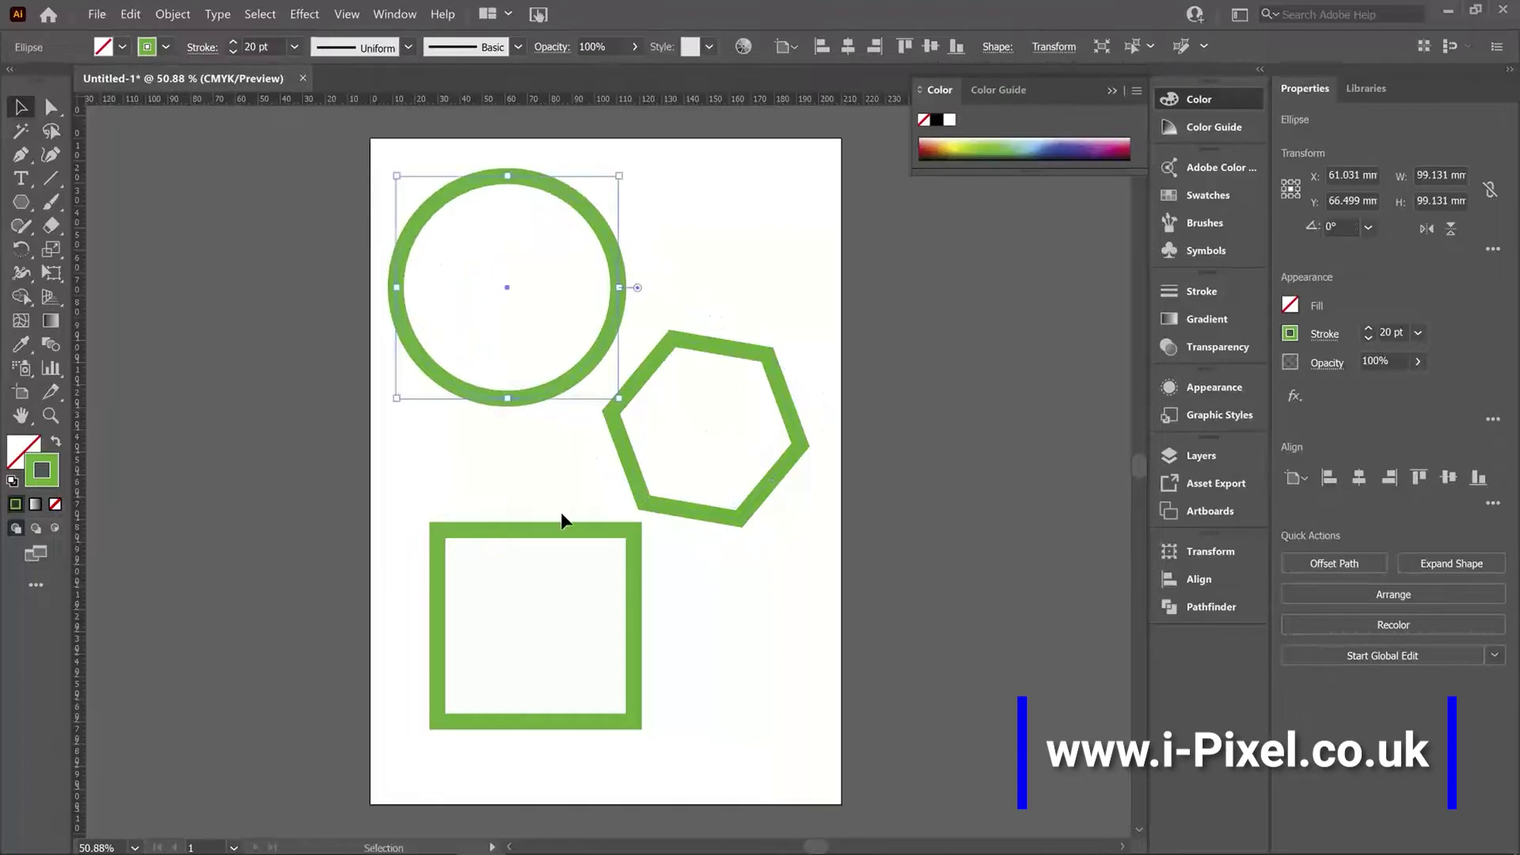
drag(564, 537, 536, 519)
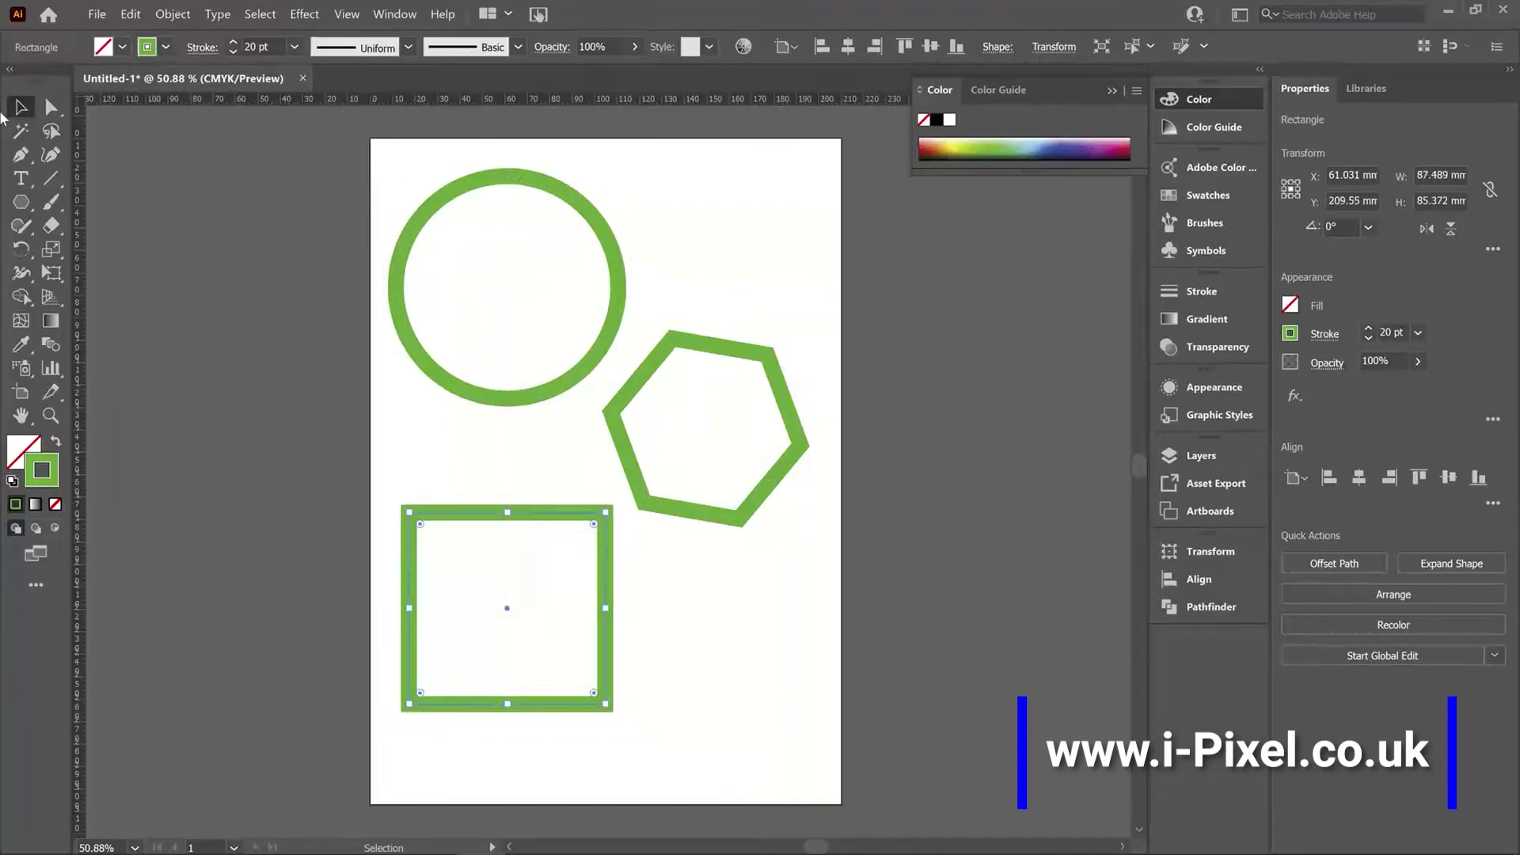
- Change the circle's stroke colour to magenta
click(544, 187)
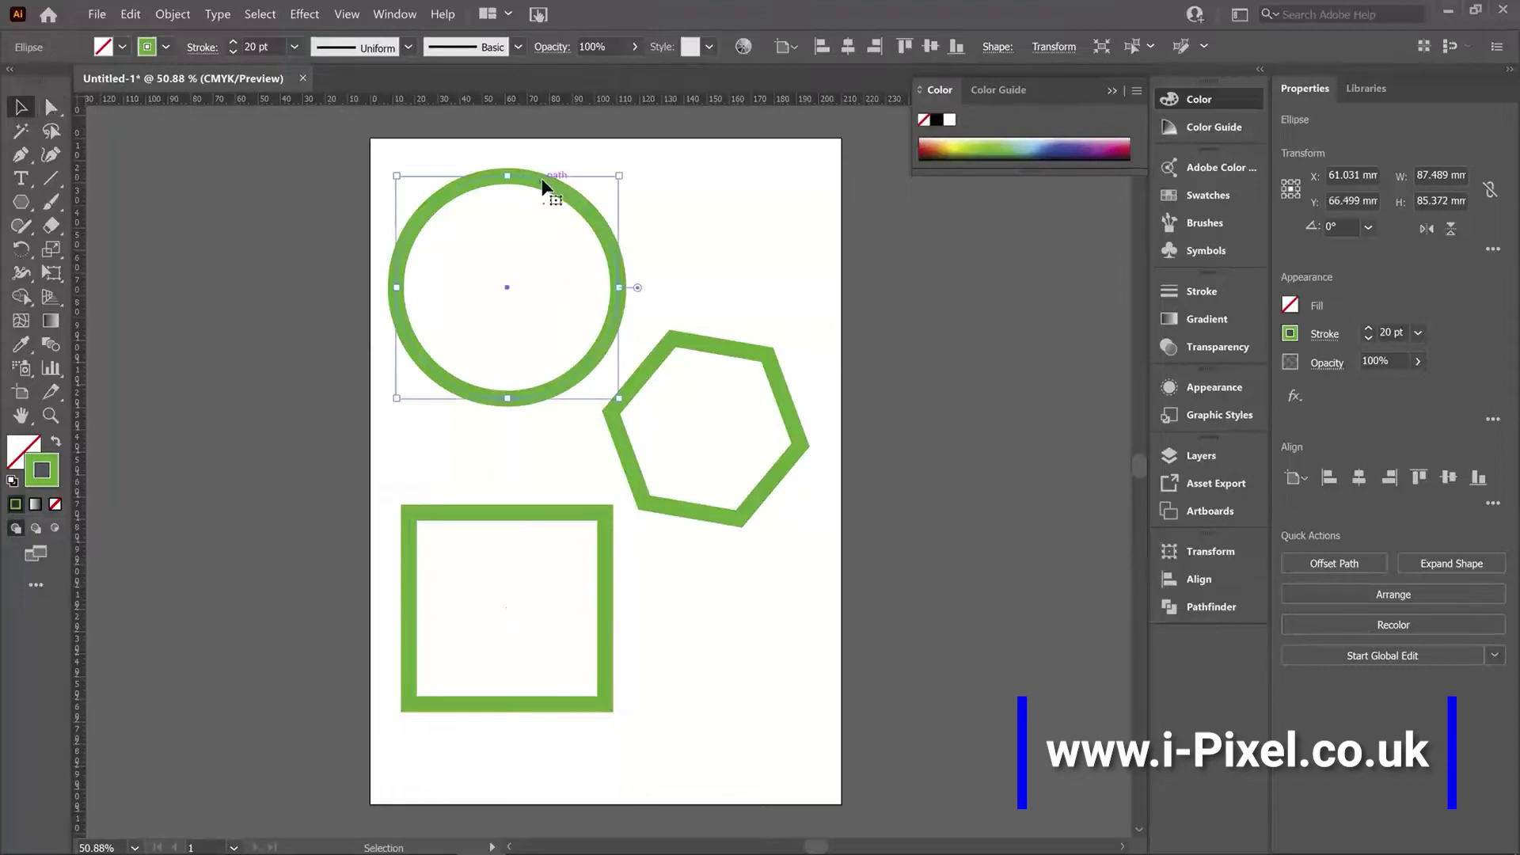
click(165, 46)
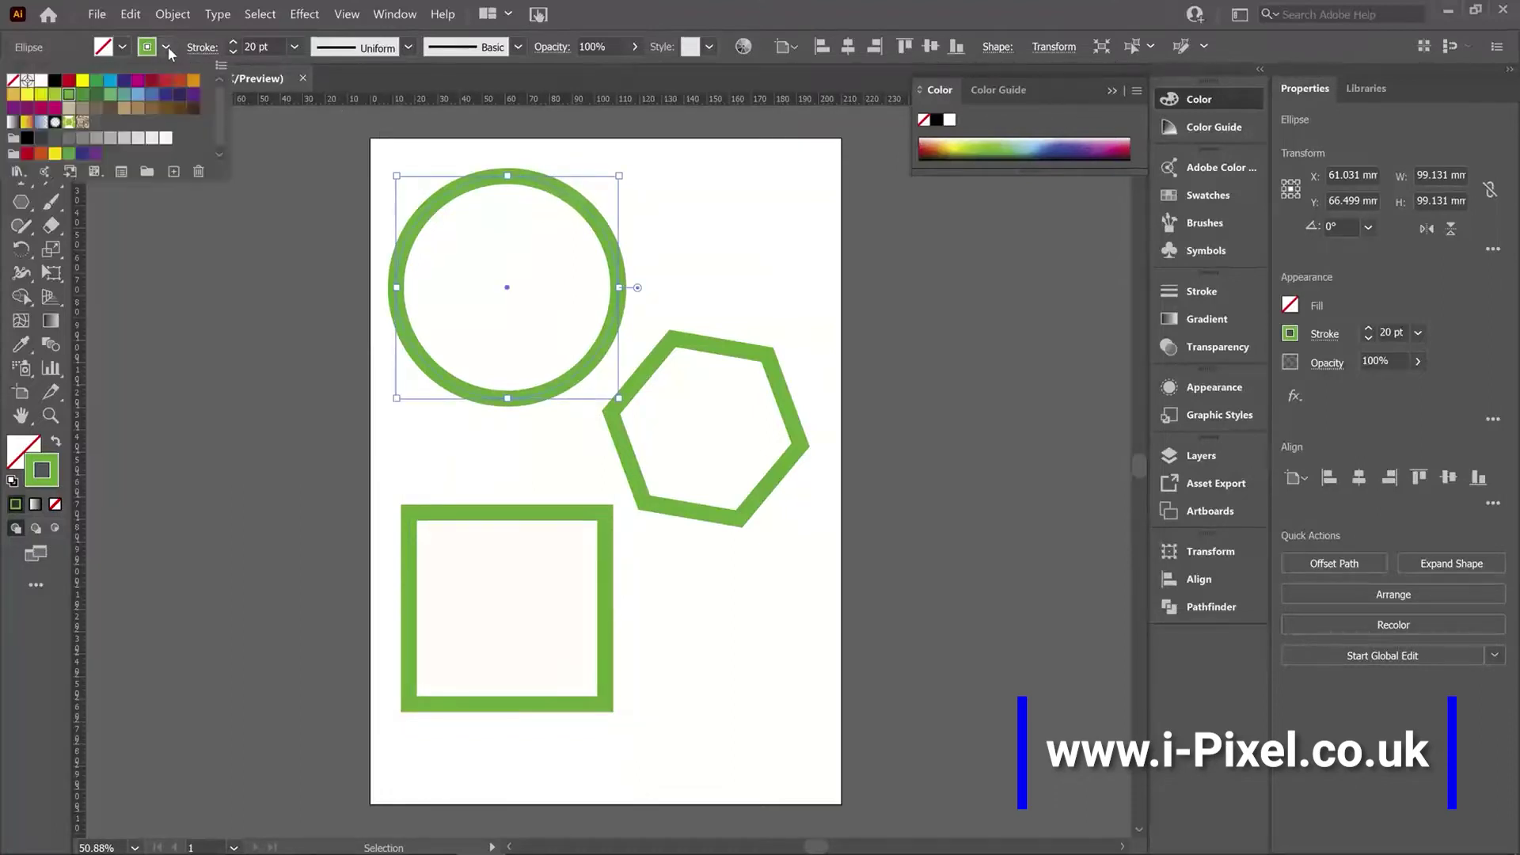
click(138, 80)
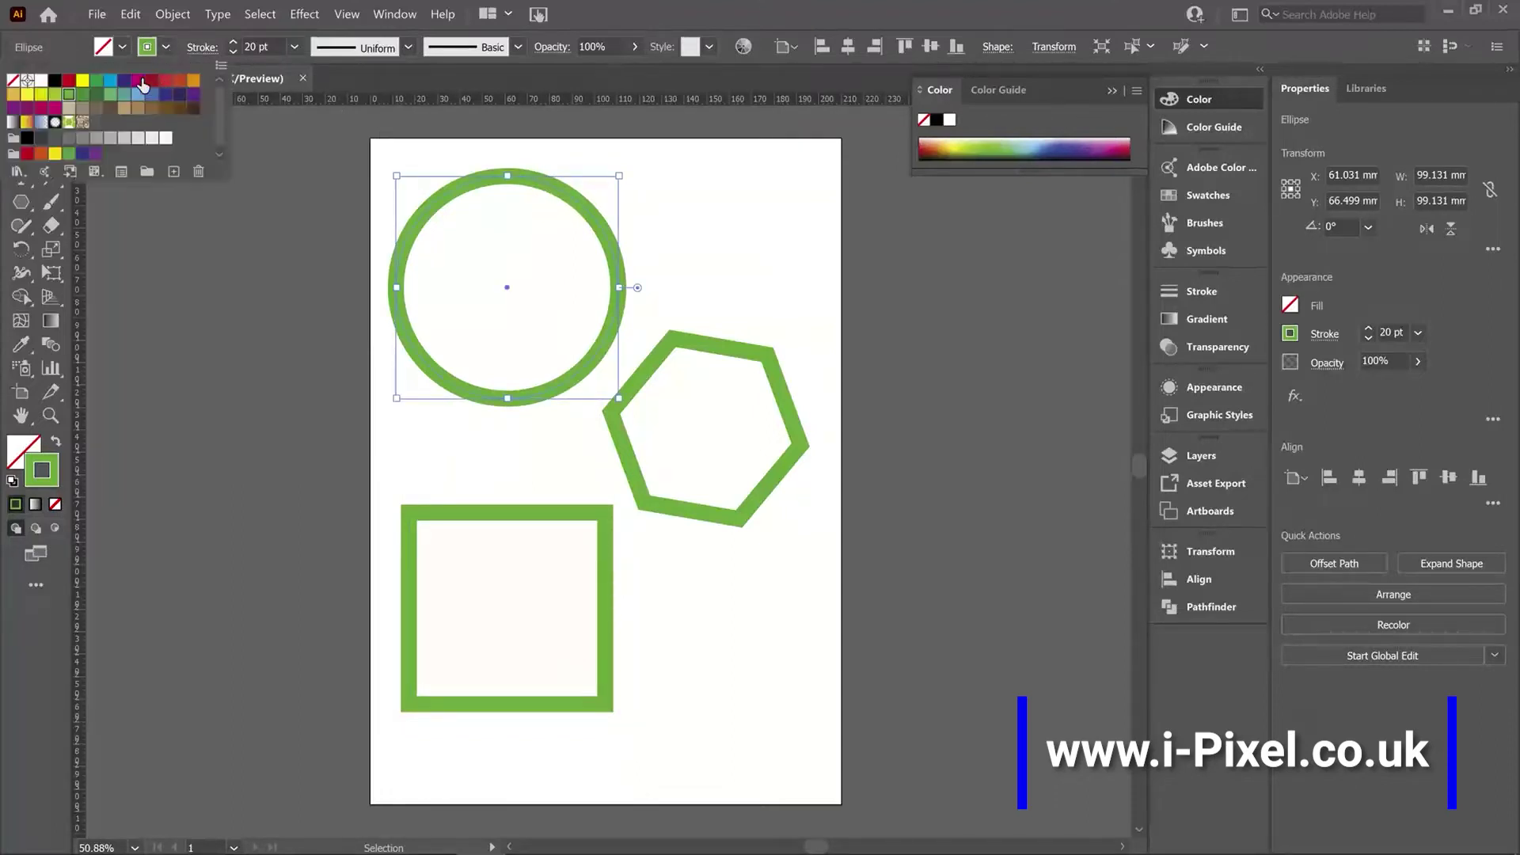
- Reduce the circle's stroke weight to 17 pt, then select the hexagon
click(231, 51)
click(232, 52)
click(231, 52)
click(232, 52)
click(232, 52)
click(231, 52)
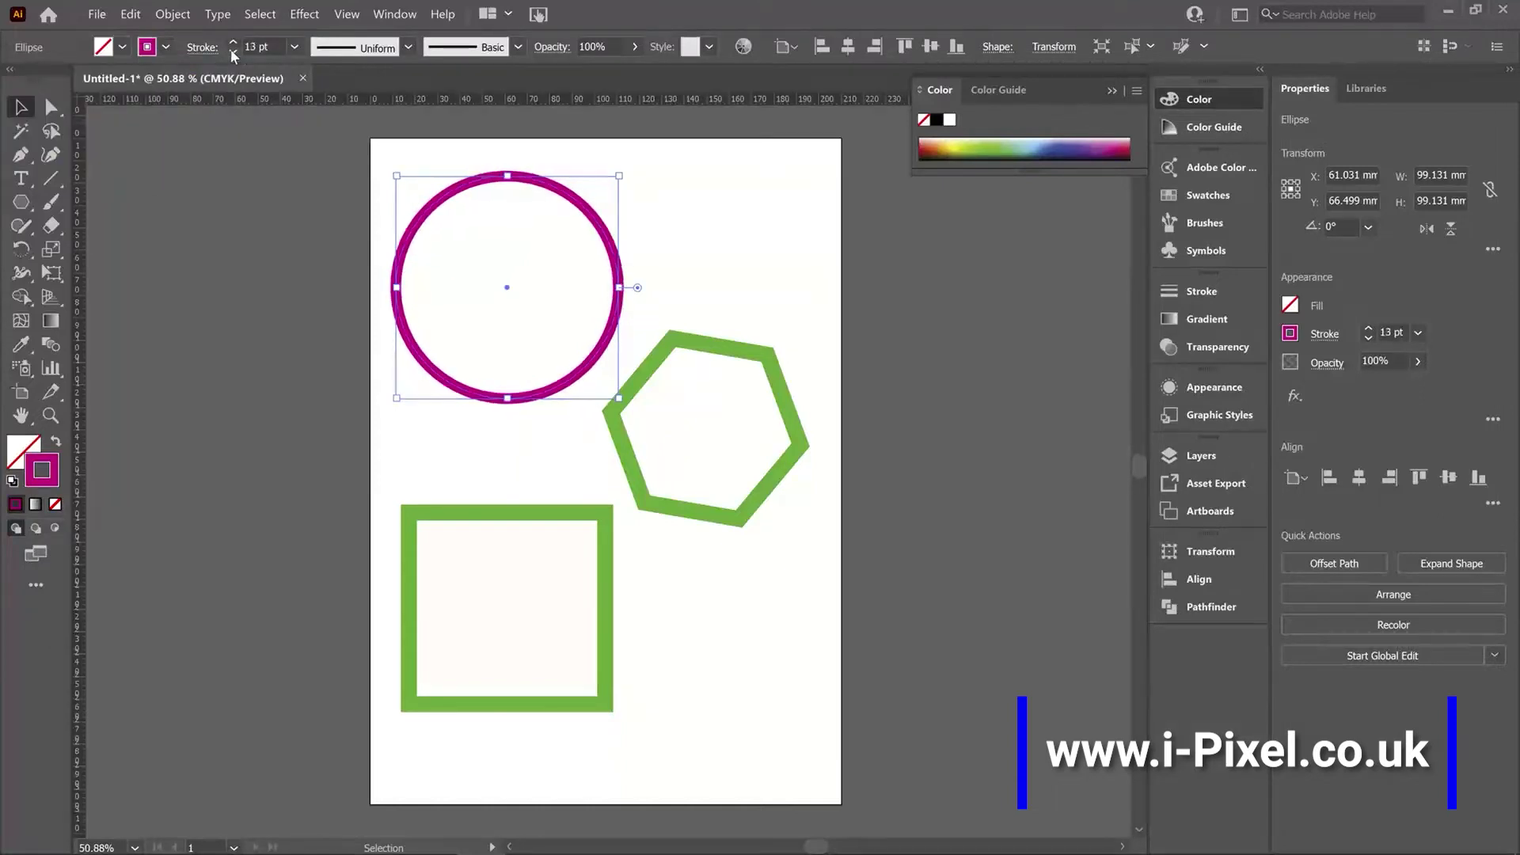
click(231, 52)
click(233, 42)
click(234, 42)
click(234, 43)
click(234, 43)
click(233, 43)
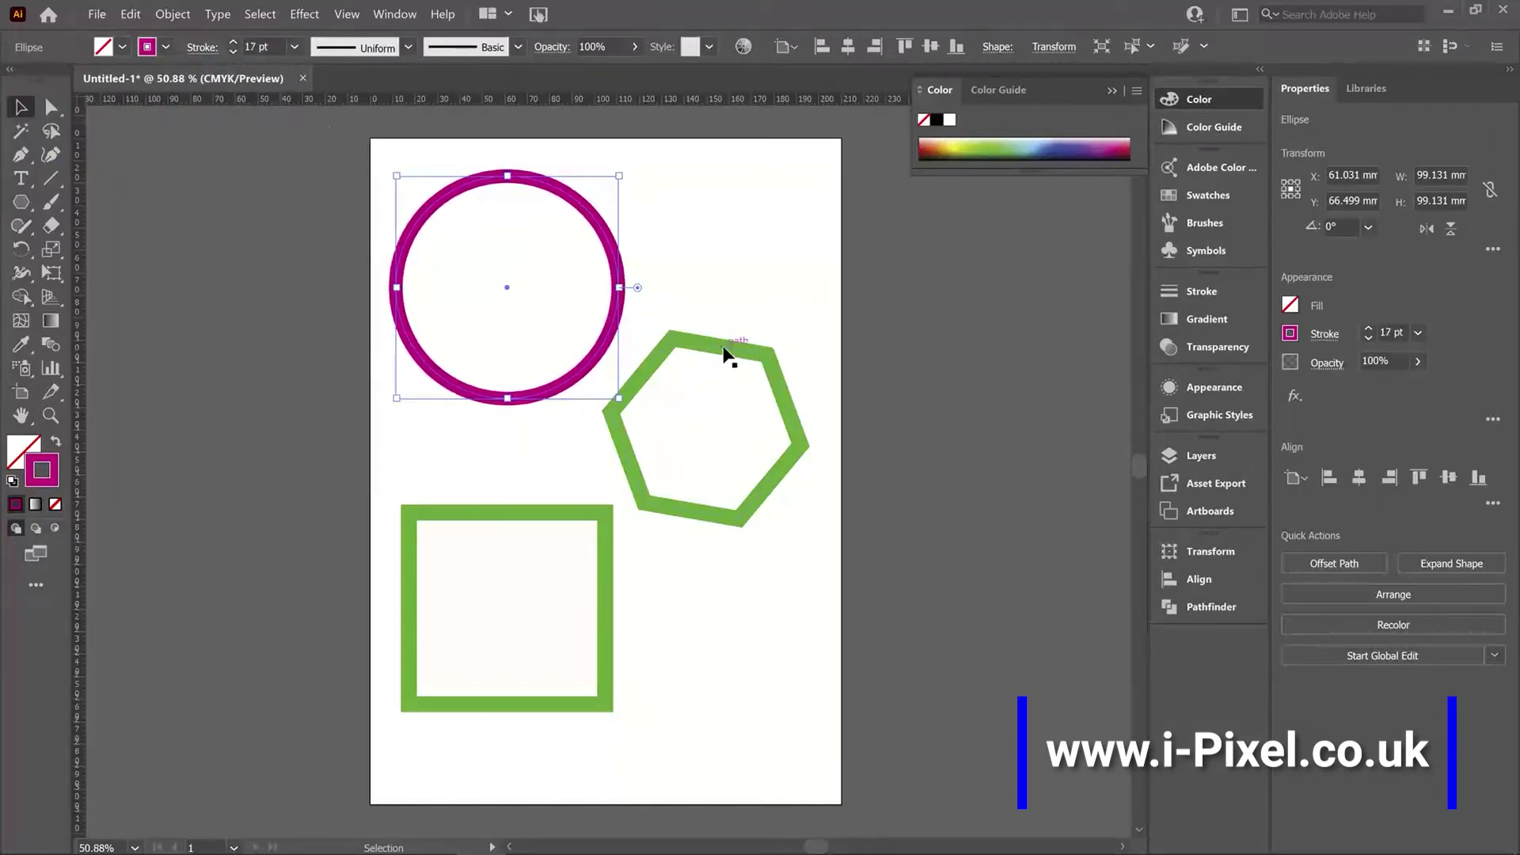
click(726, 355)
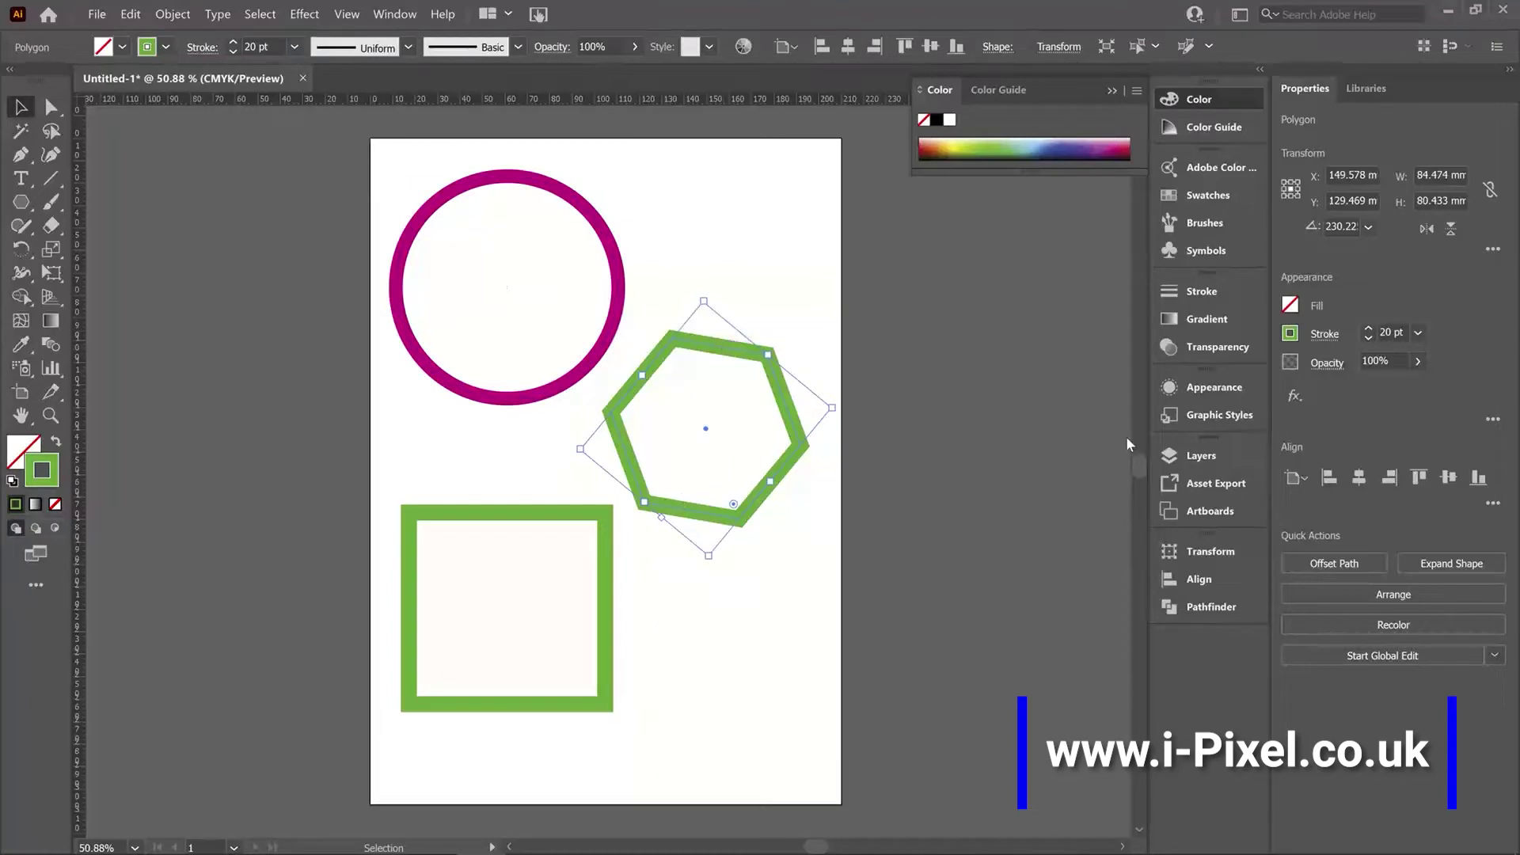
- Open the Stroke panel with Show Options for the hexagon's full stroke settings
click(1206, 297)
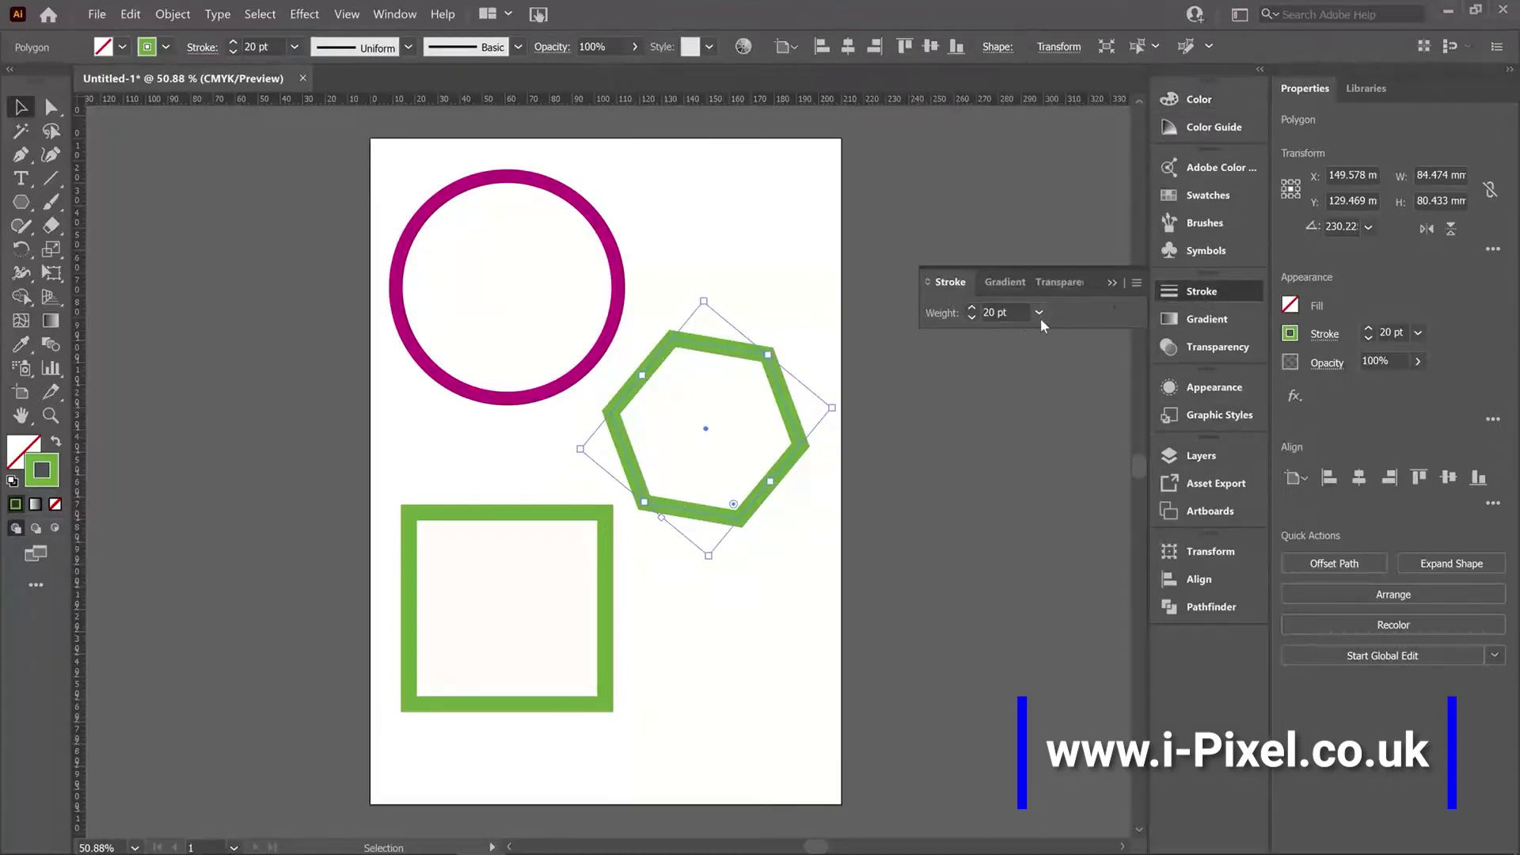
click(1135, 284)
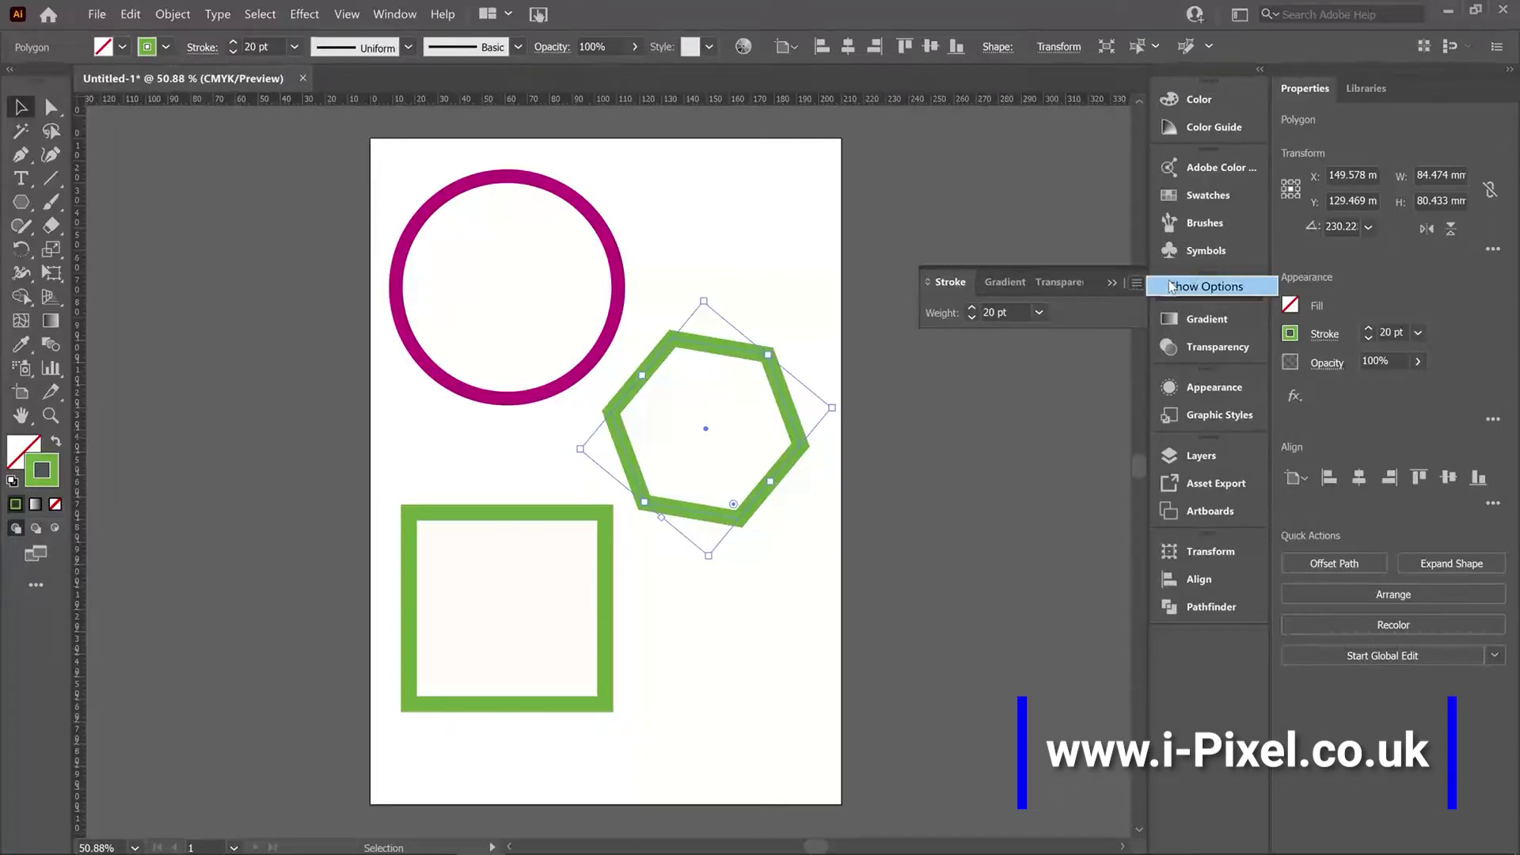
click(1173, 286)
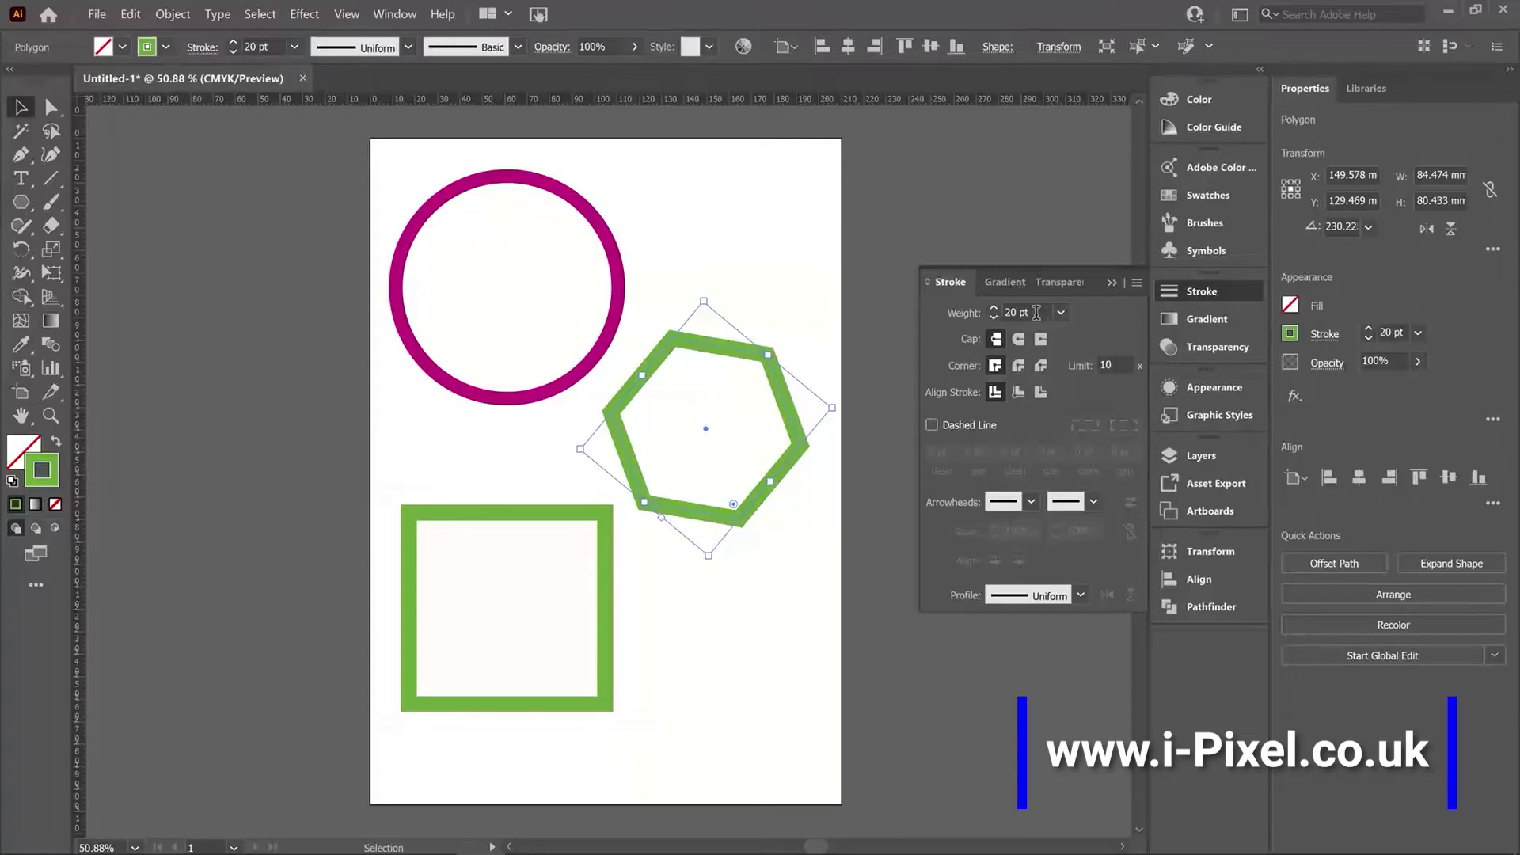
- Set the hexagon's stroke weight to 80 pt, then 5 pt
click(1060, 312)
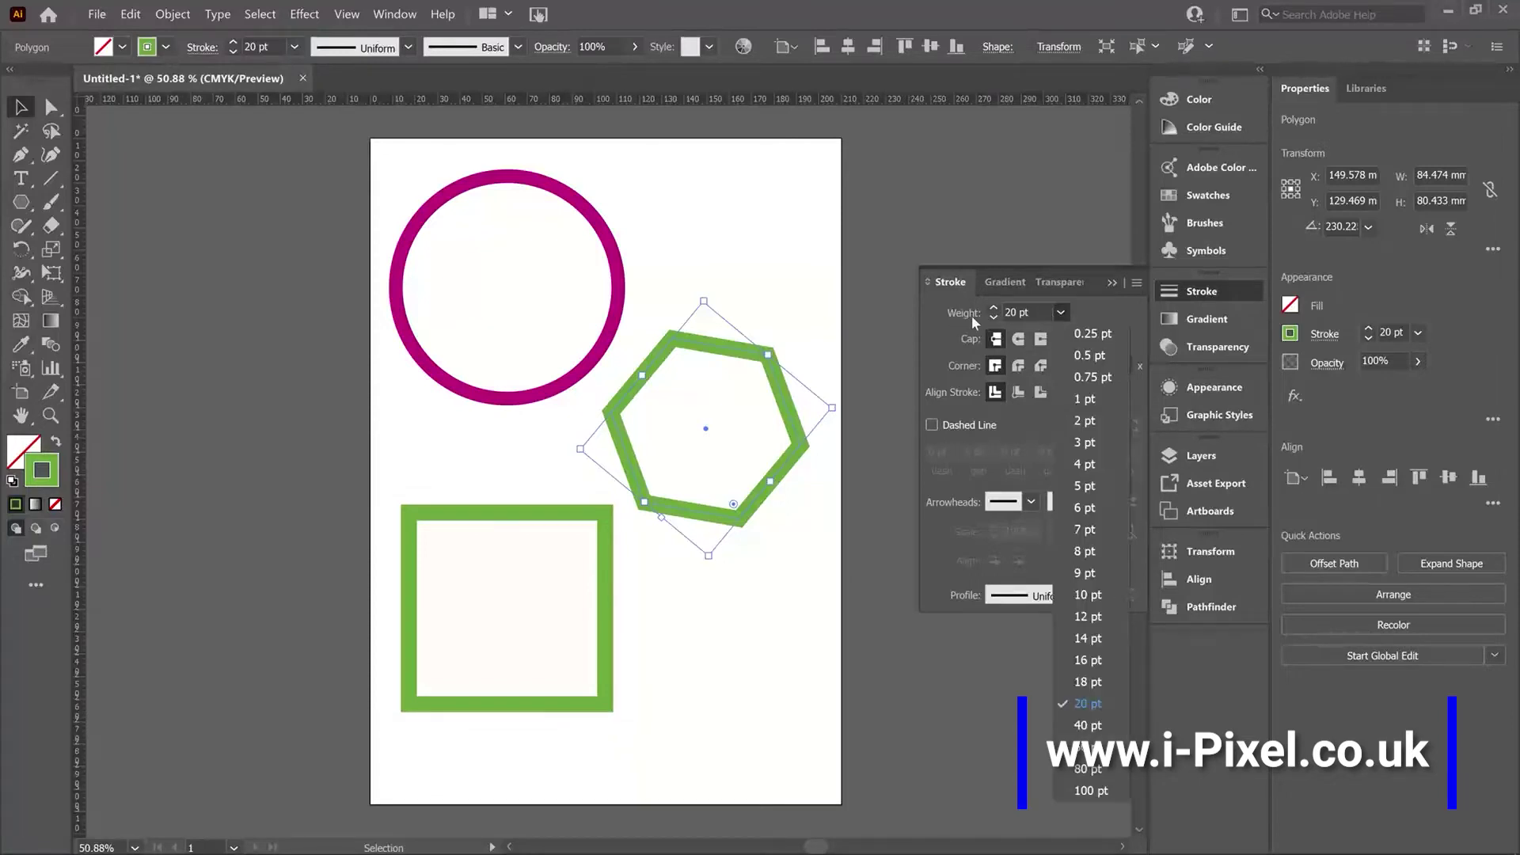
click(1091, 768)
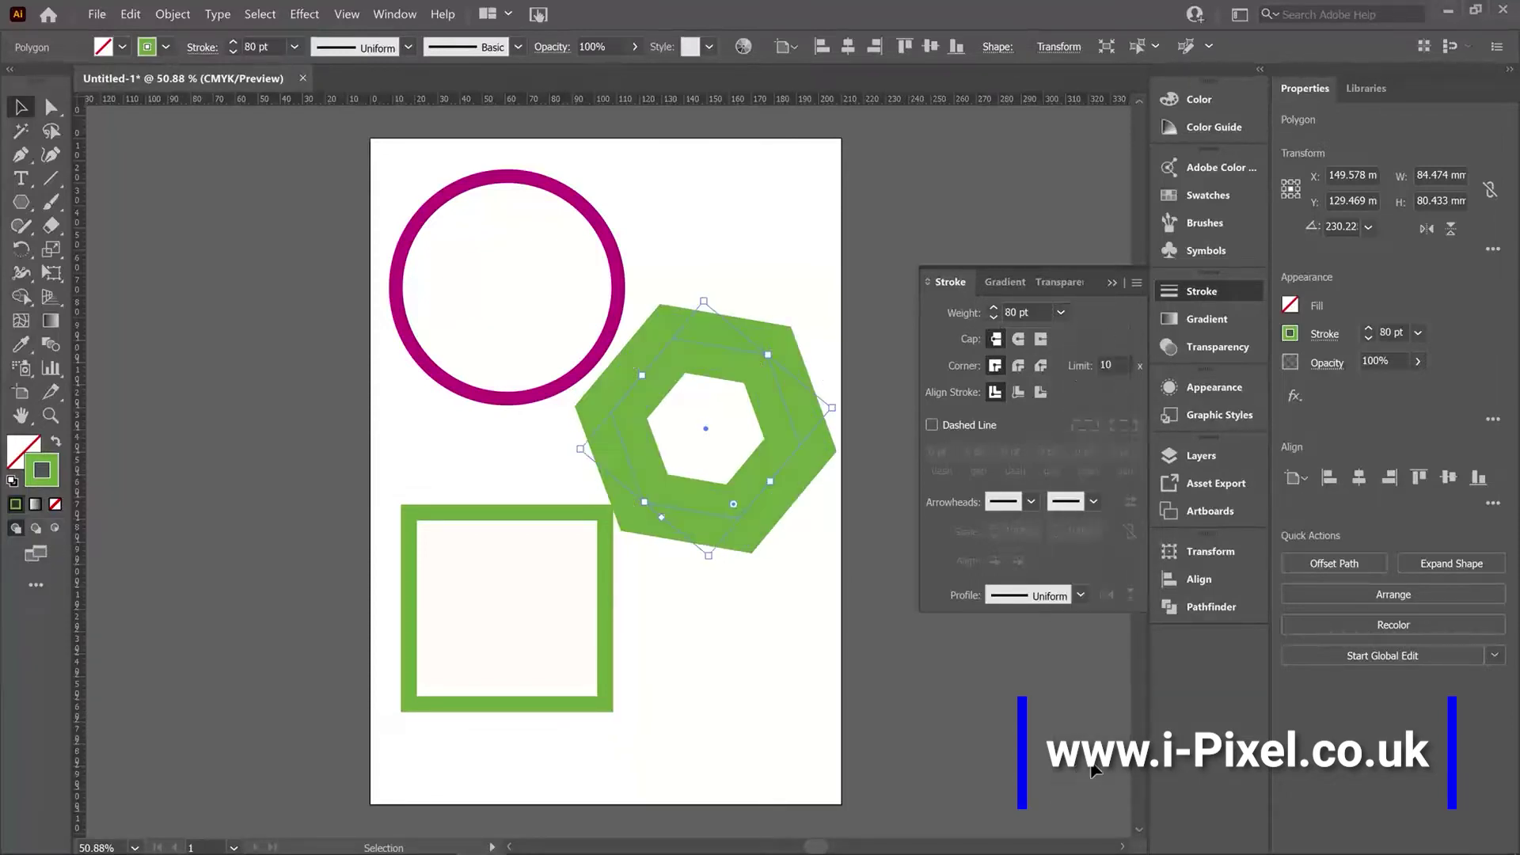
click(1061, 312)
click(1081, 497)
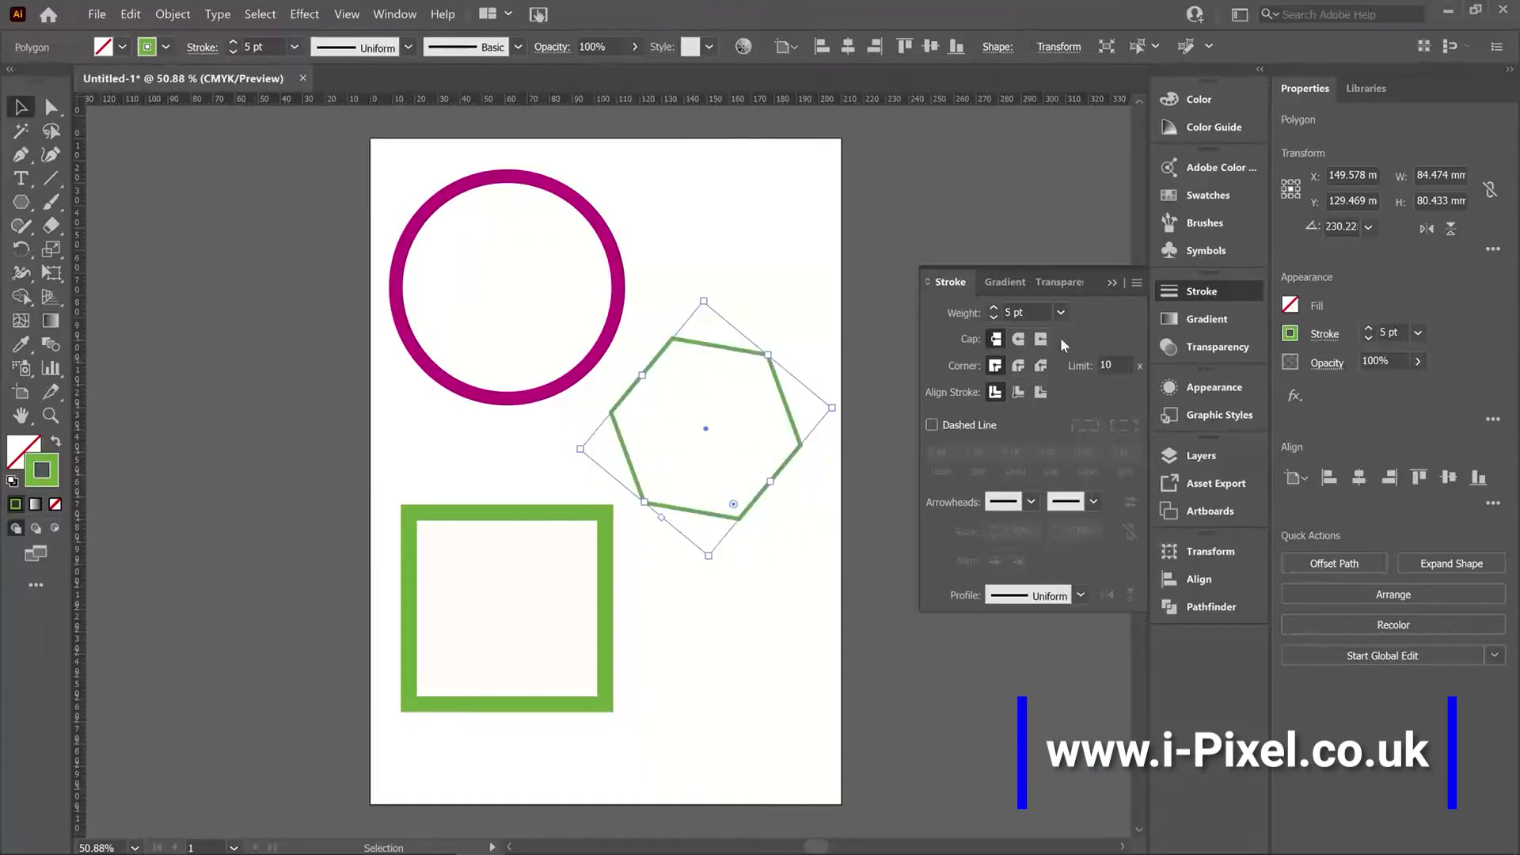
- Step the hexagon's stroke weight up to 21 pt, then down to 19 pt
click(995, 308)
click(994, 308)
click(995, 308)
click(995, 308)
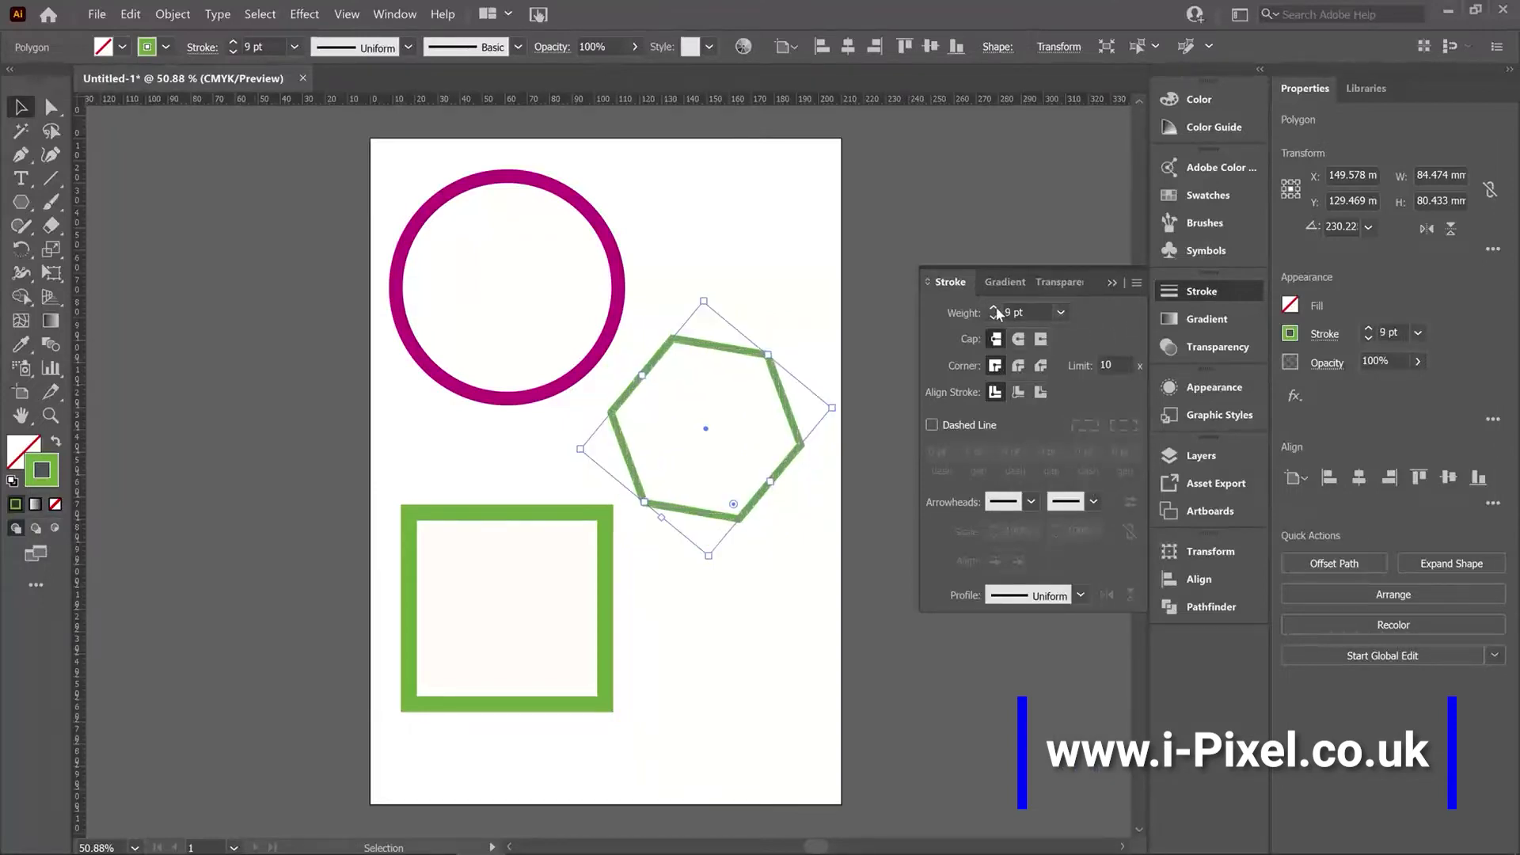
click(994, 308)
click(995, 308)
click(994, 308)
click(995, 308)
click(994, 308)
click(994, 308)
click(995, 308)
click(994, 308)
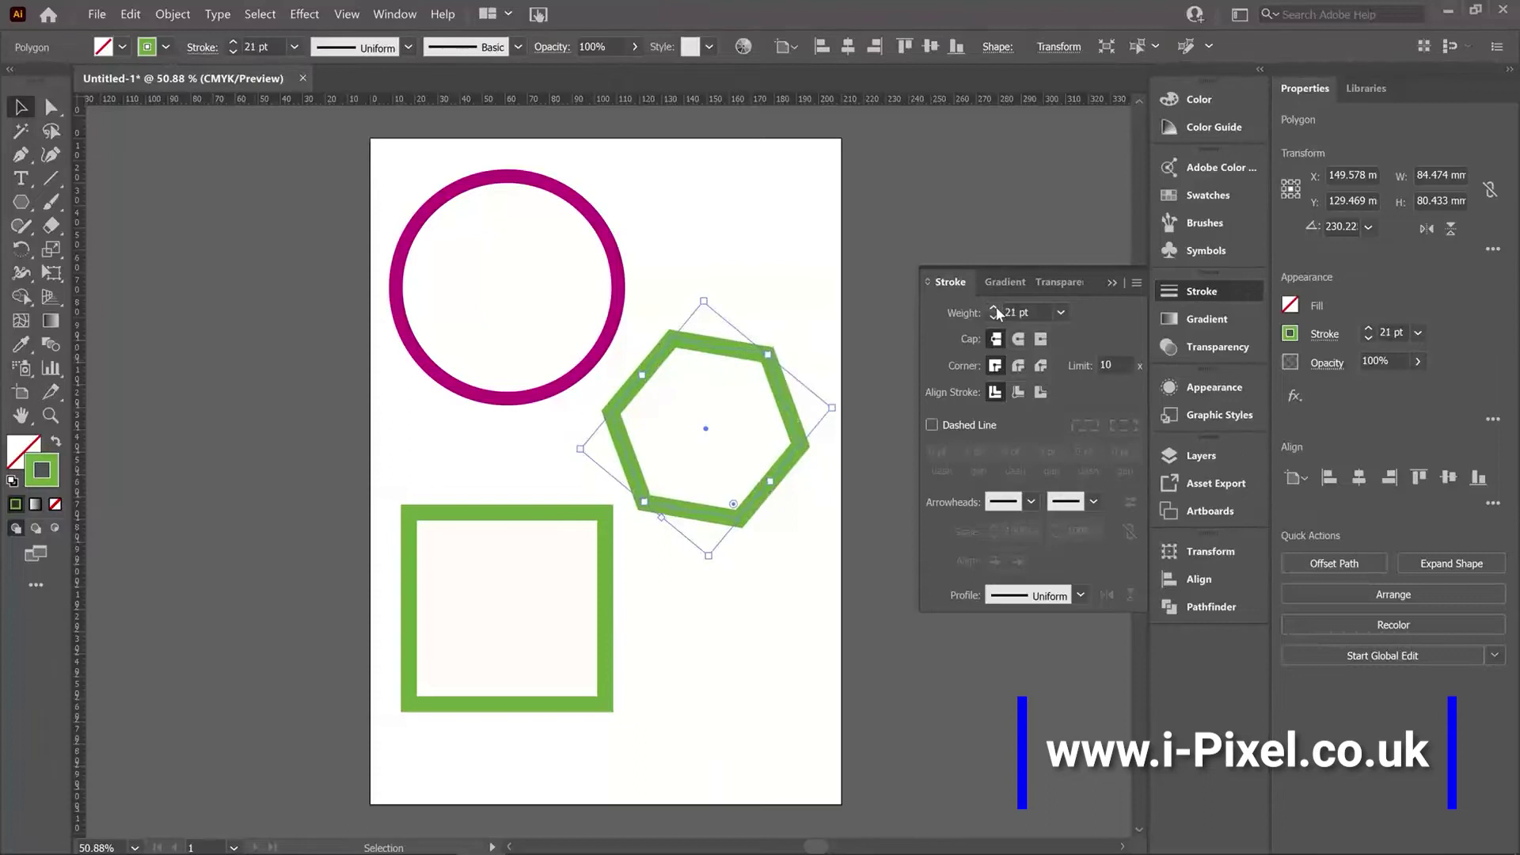
click(993, 316)
click(994, 317)
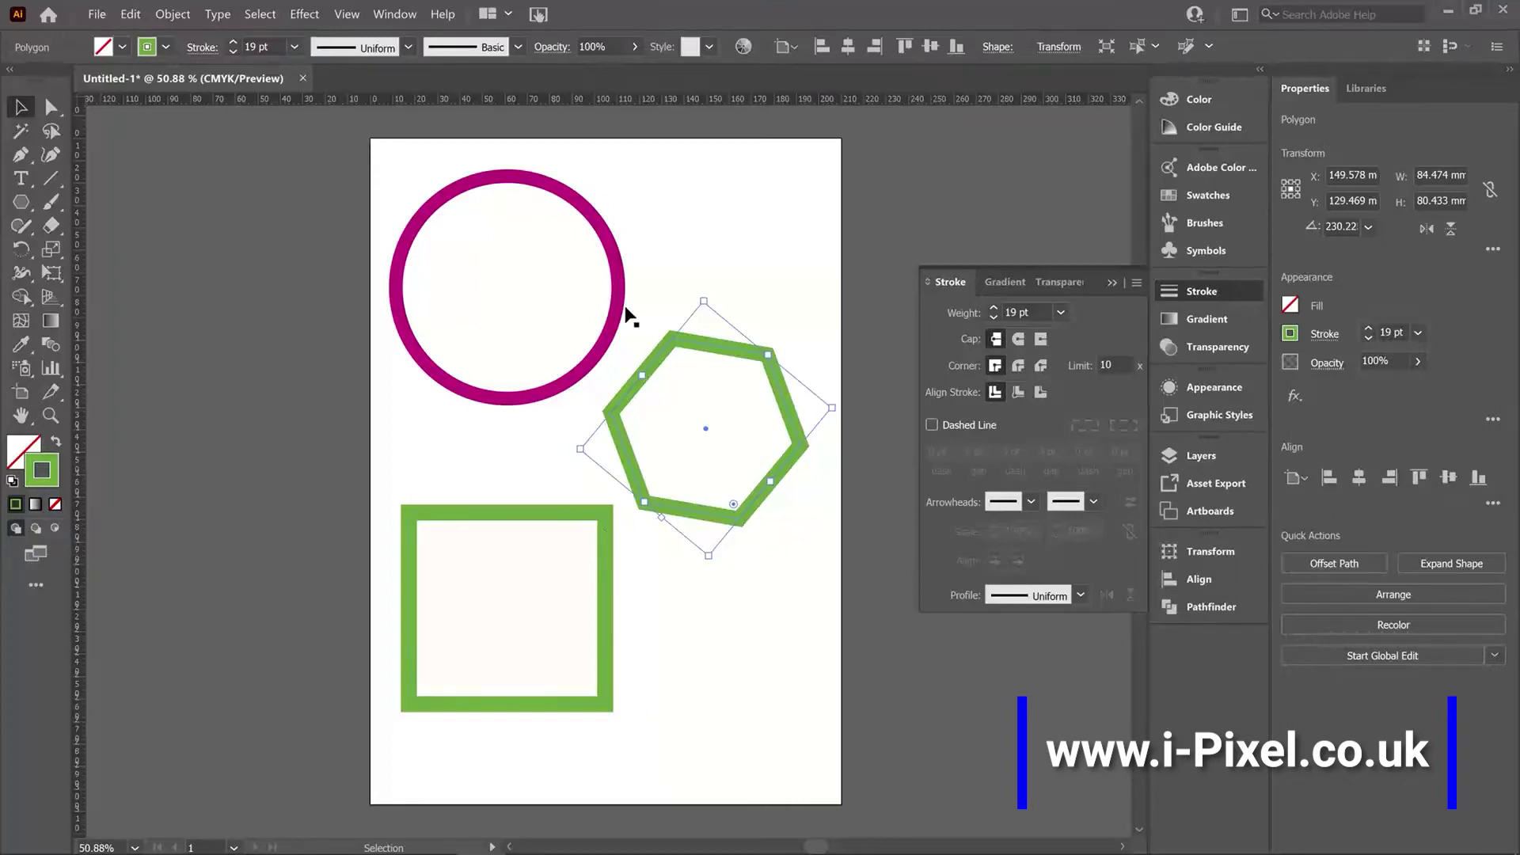
- Set the hexagon's stroke weight to 10 pt, then 40 pt
click(592, 622)
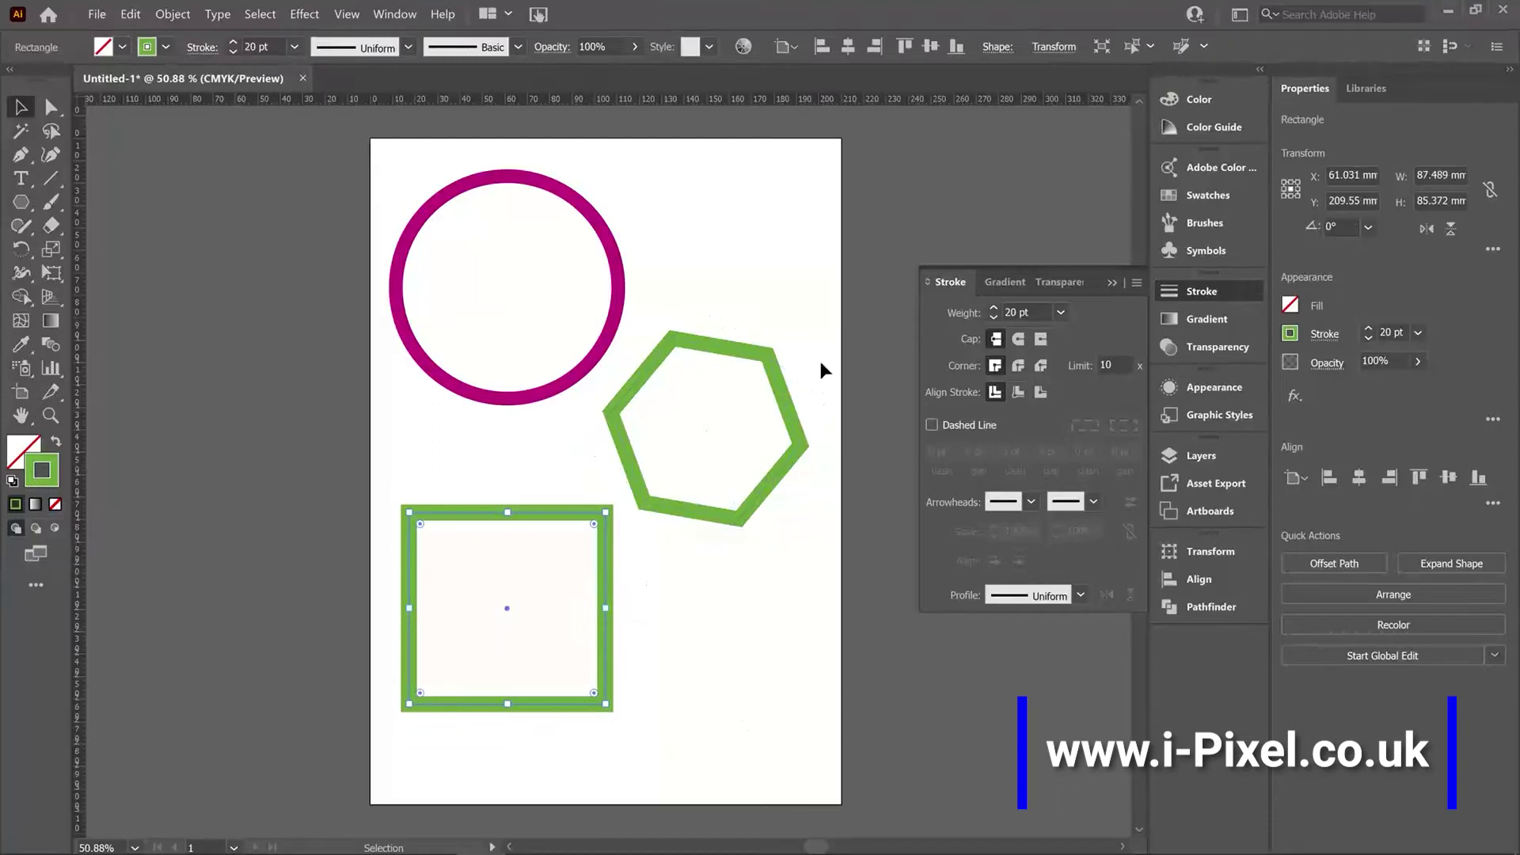
click(795, 410)
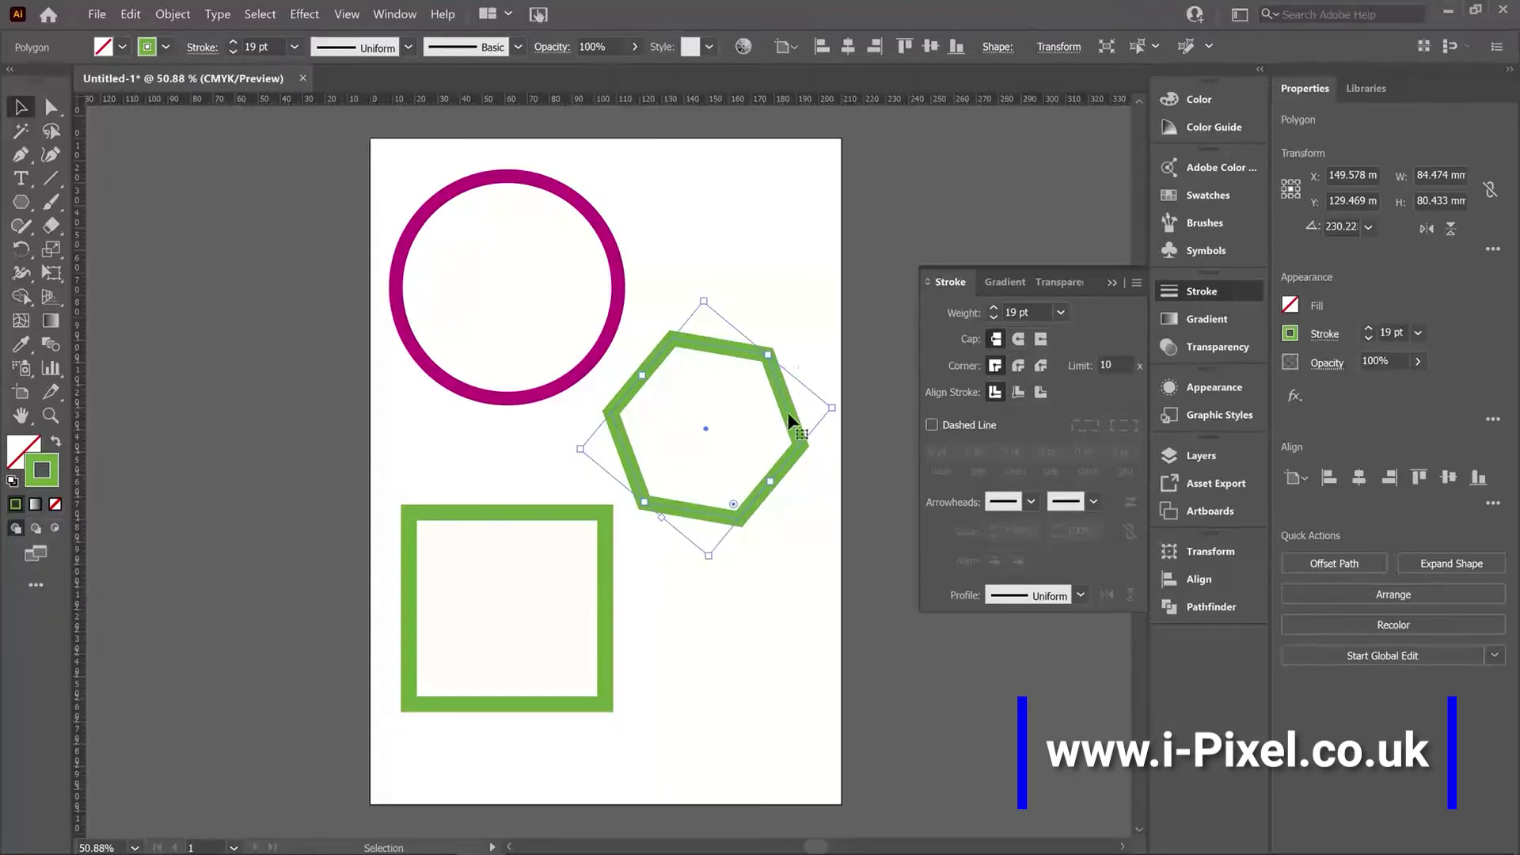
click(1062, 312)
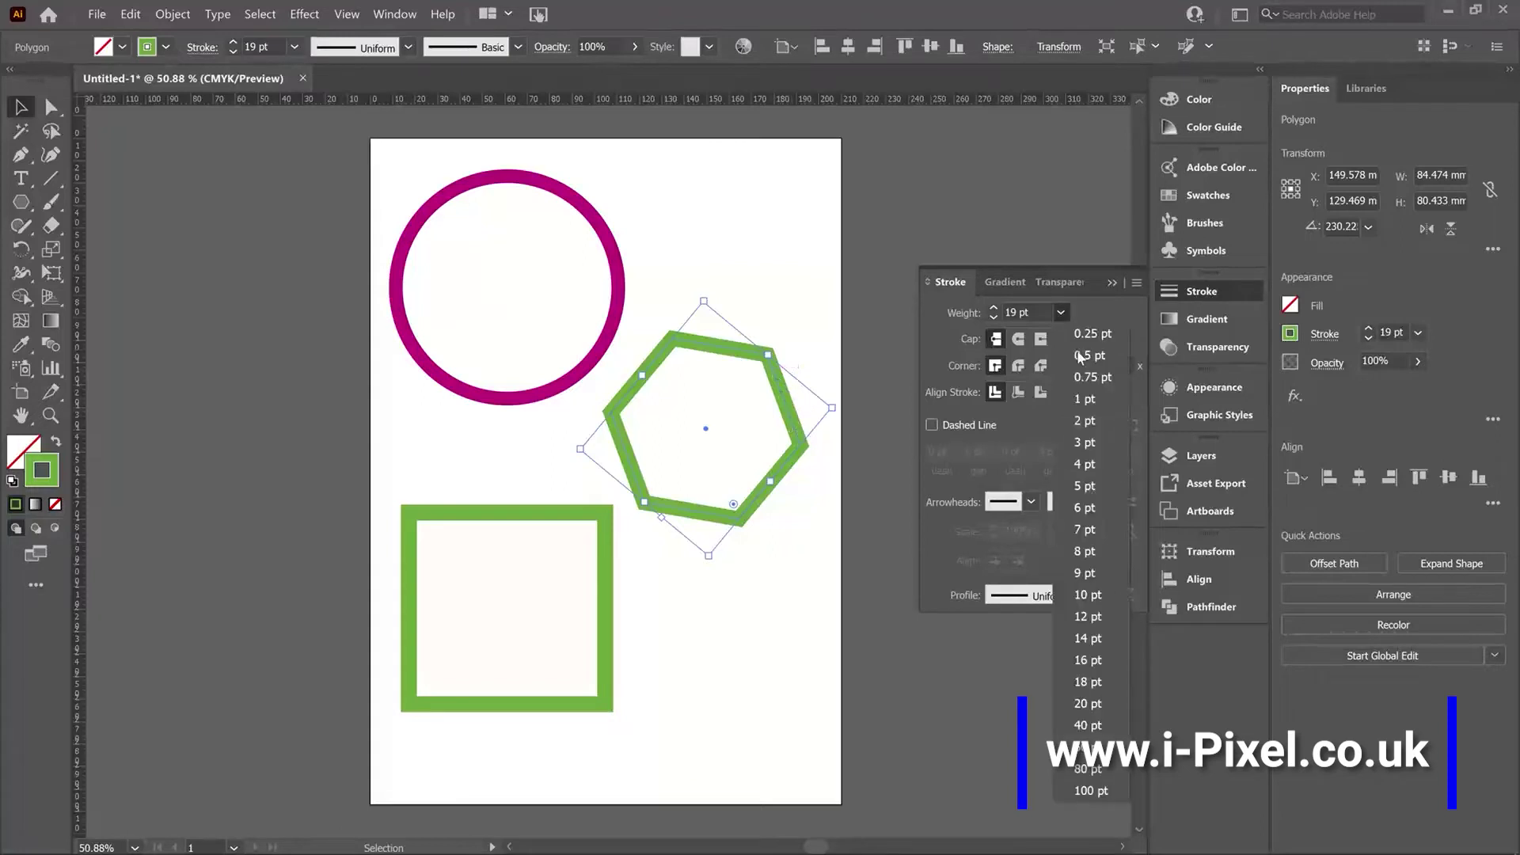
click(1091, 596)
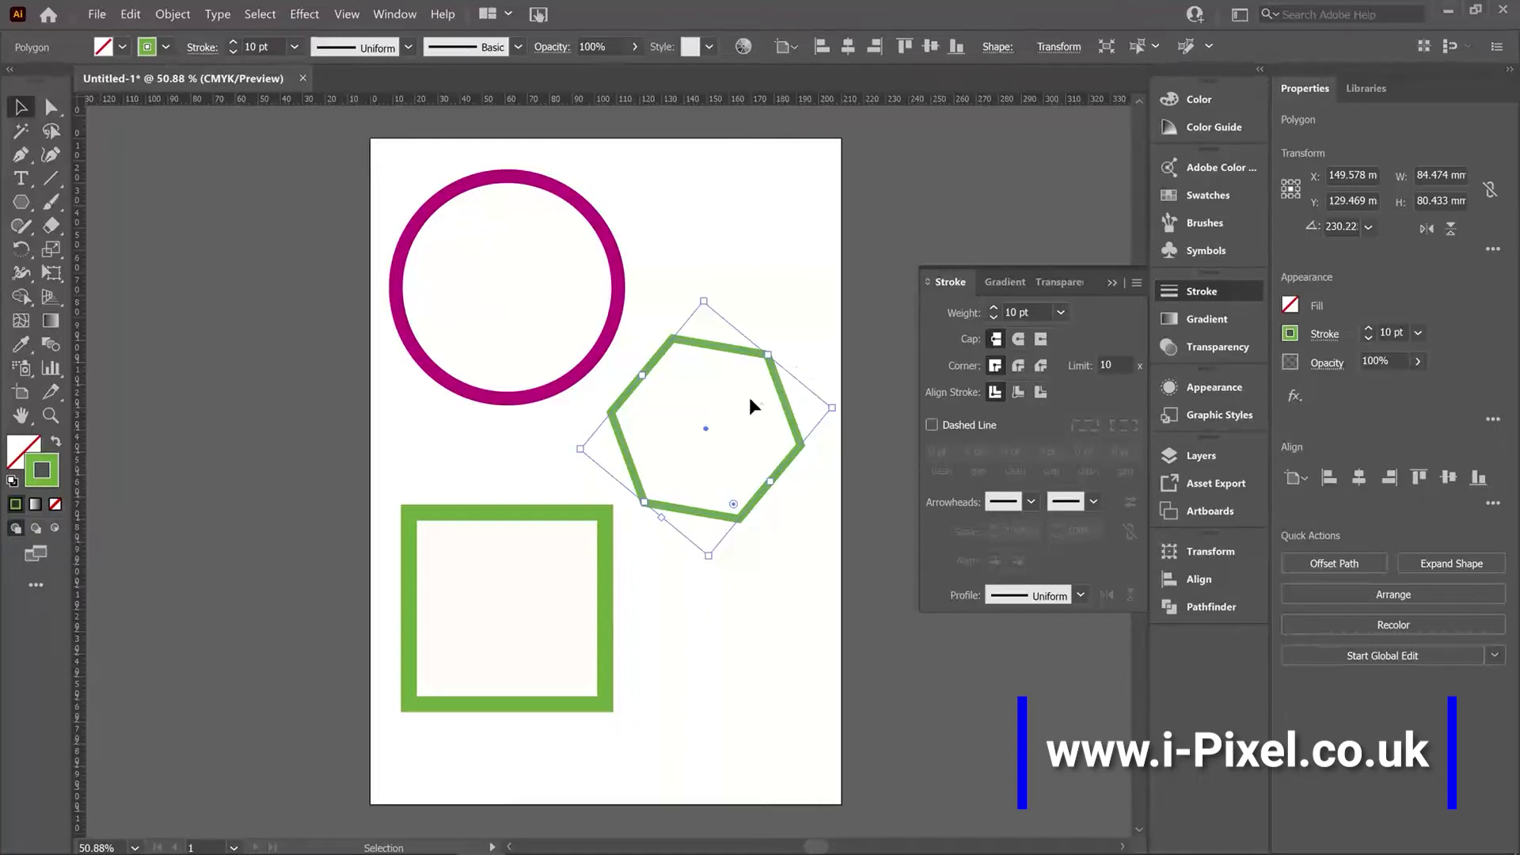
click(1061, 312)
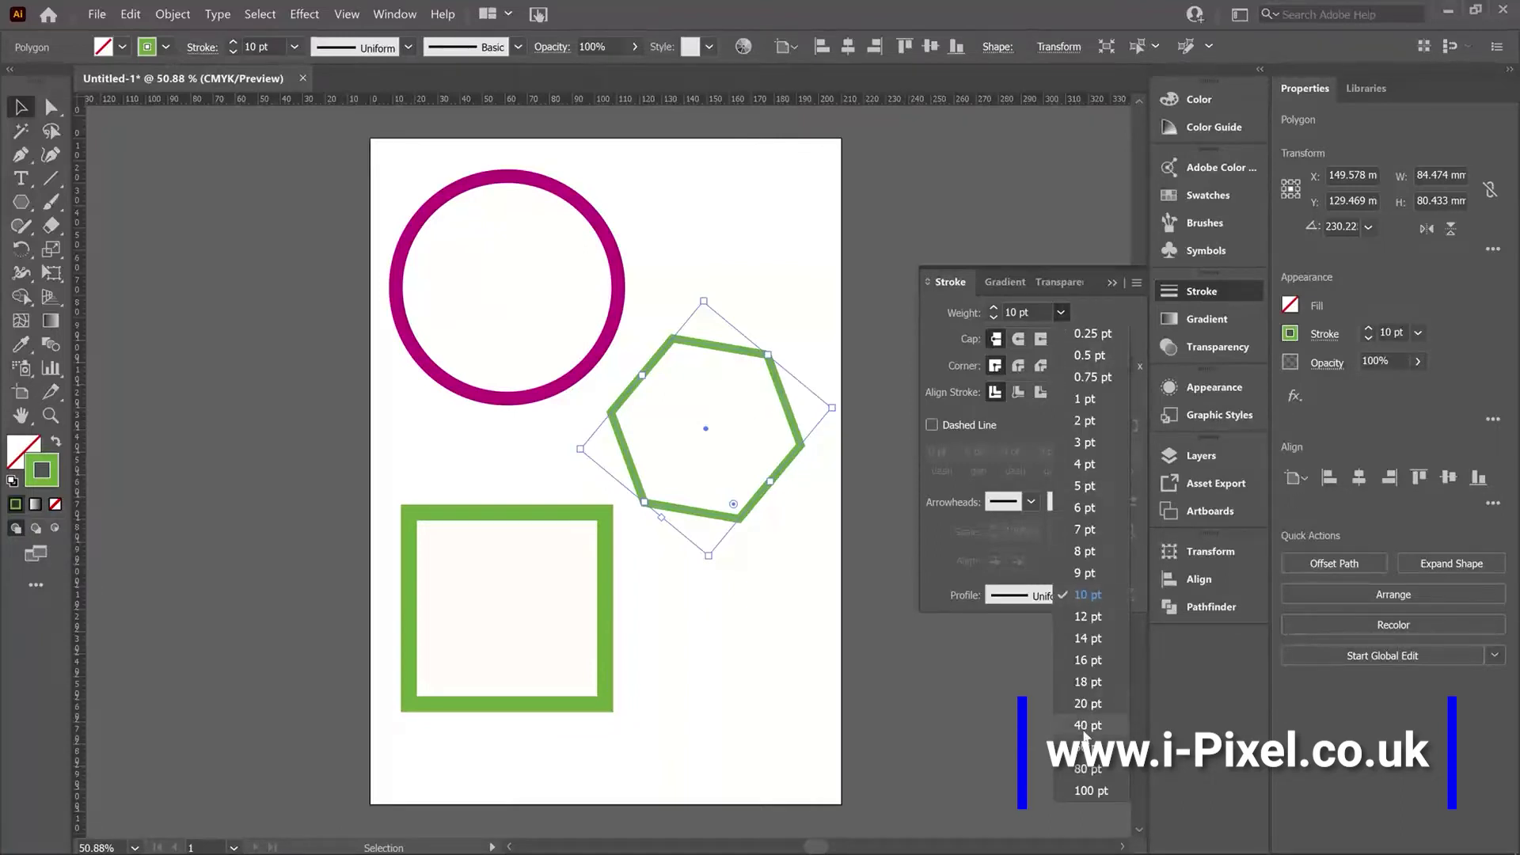
click(1090, 727)
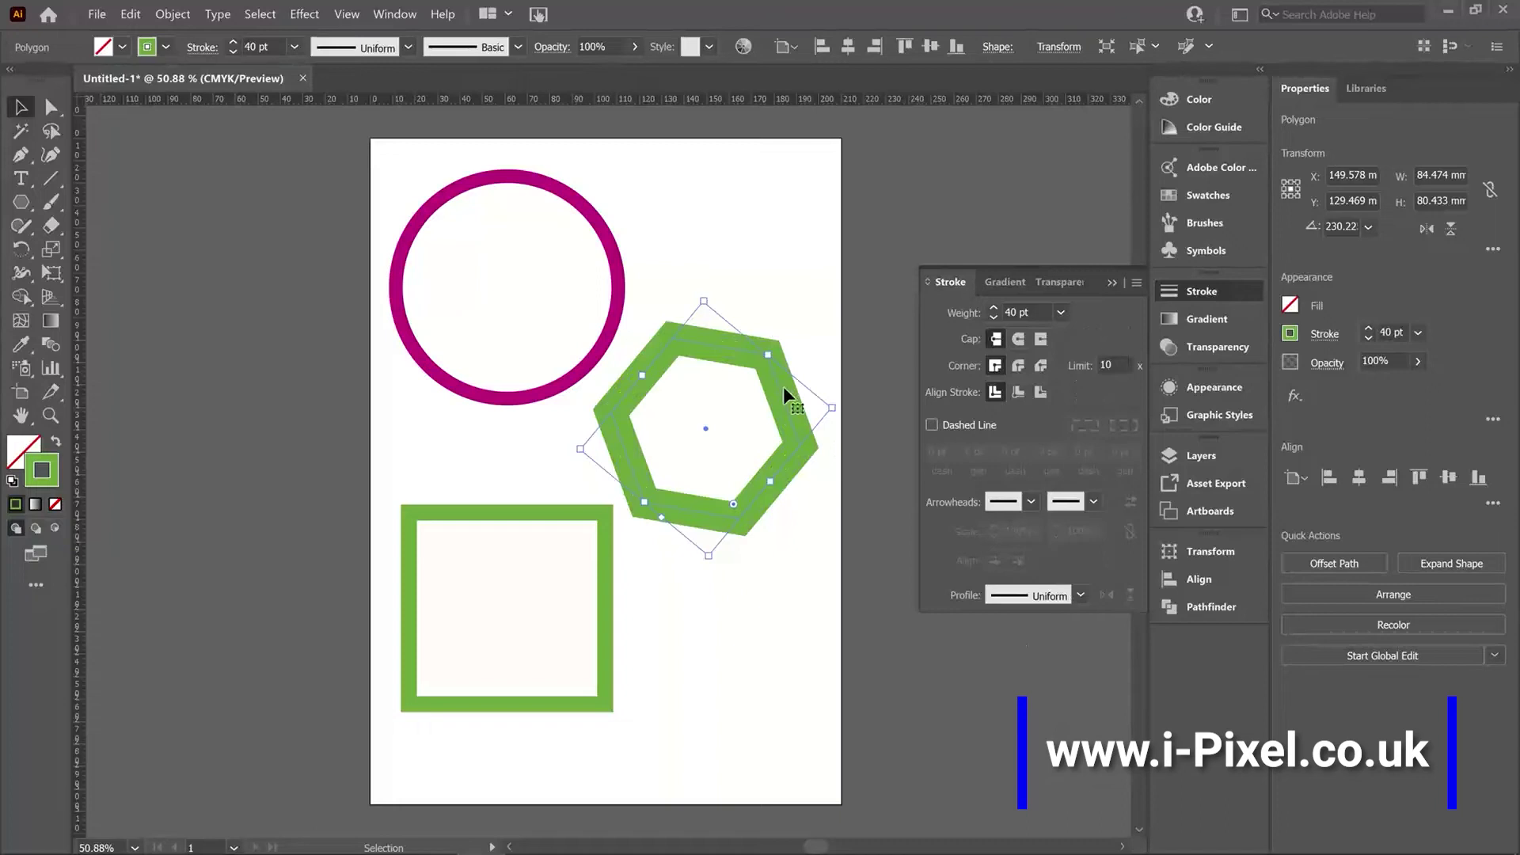
- Try Inside and Outside stroke alignment on the hexagon and circle, ending at Center
click(1019, 392)
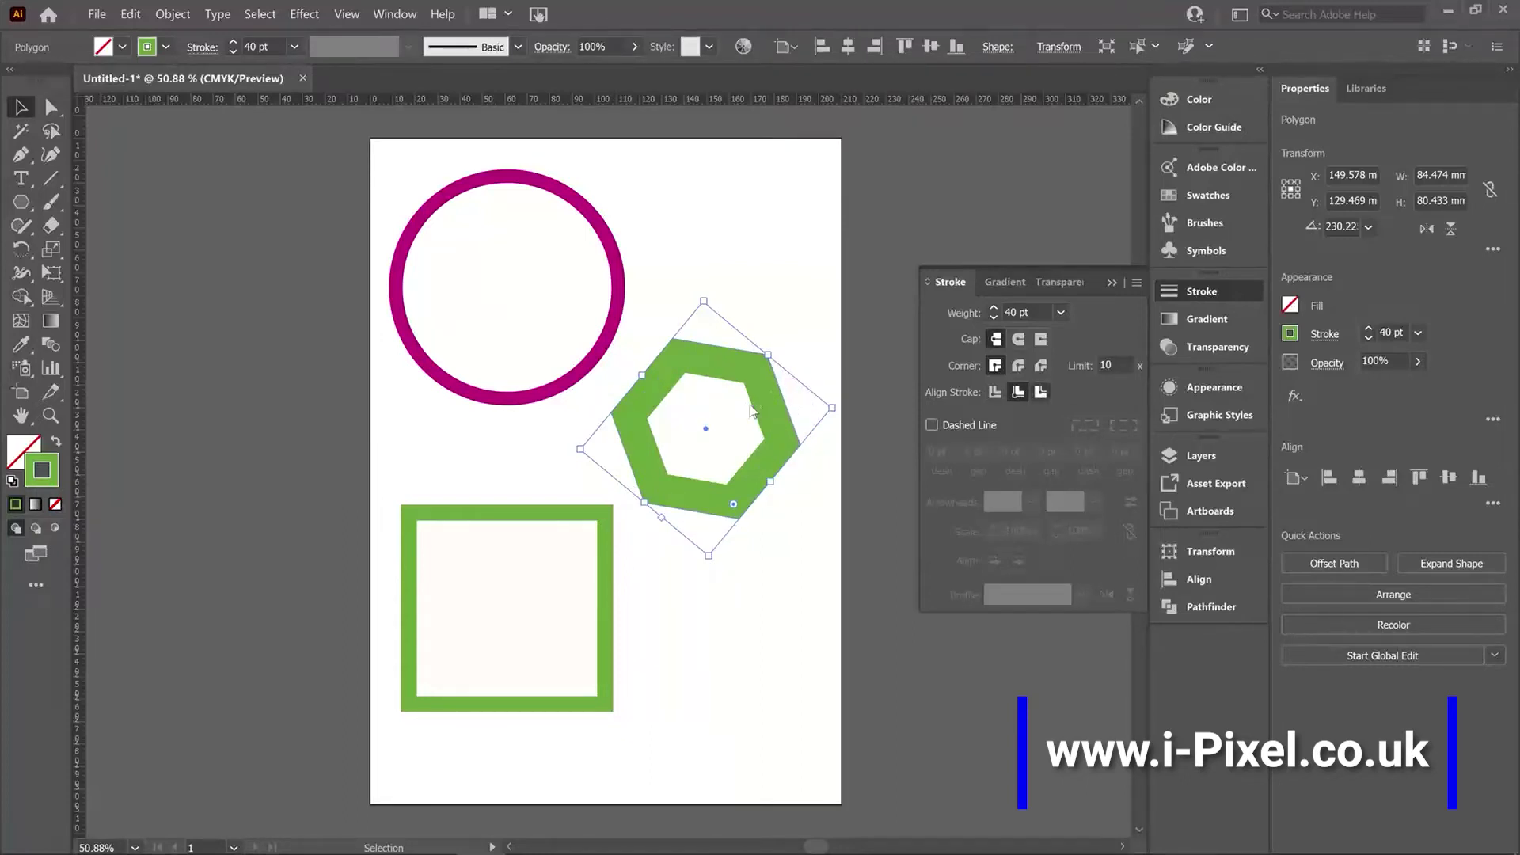
click(1039, 393)
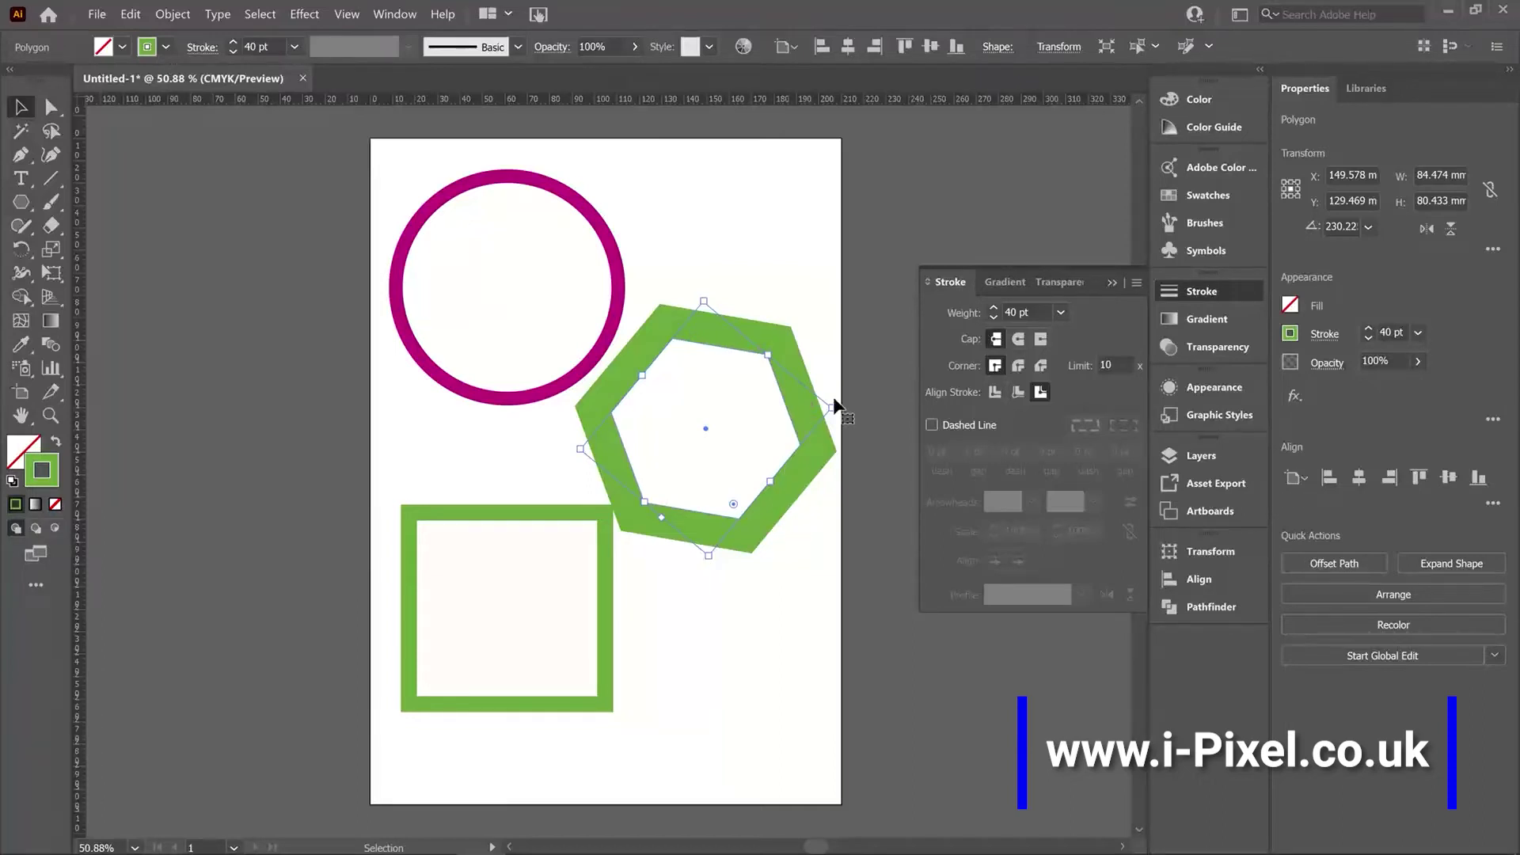
click(995, 392)
click(618, 296)
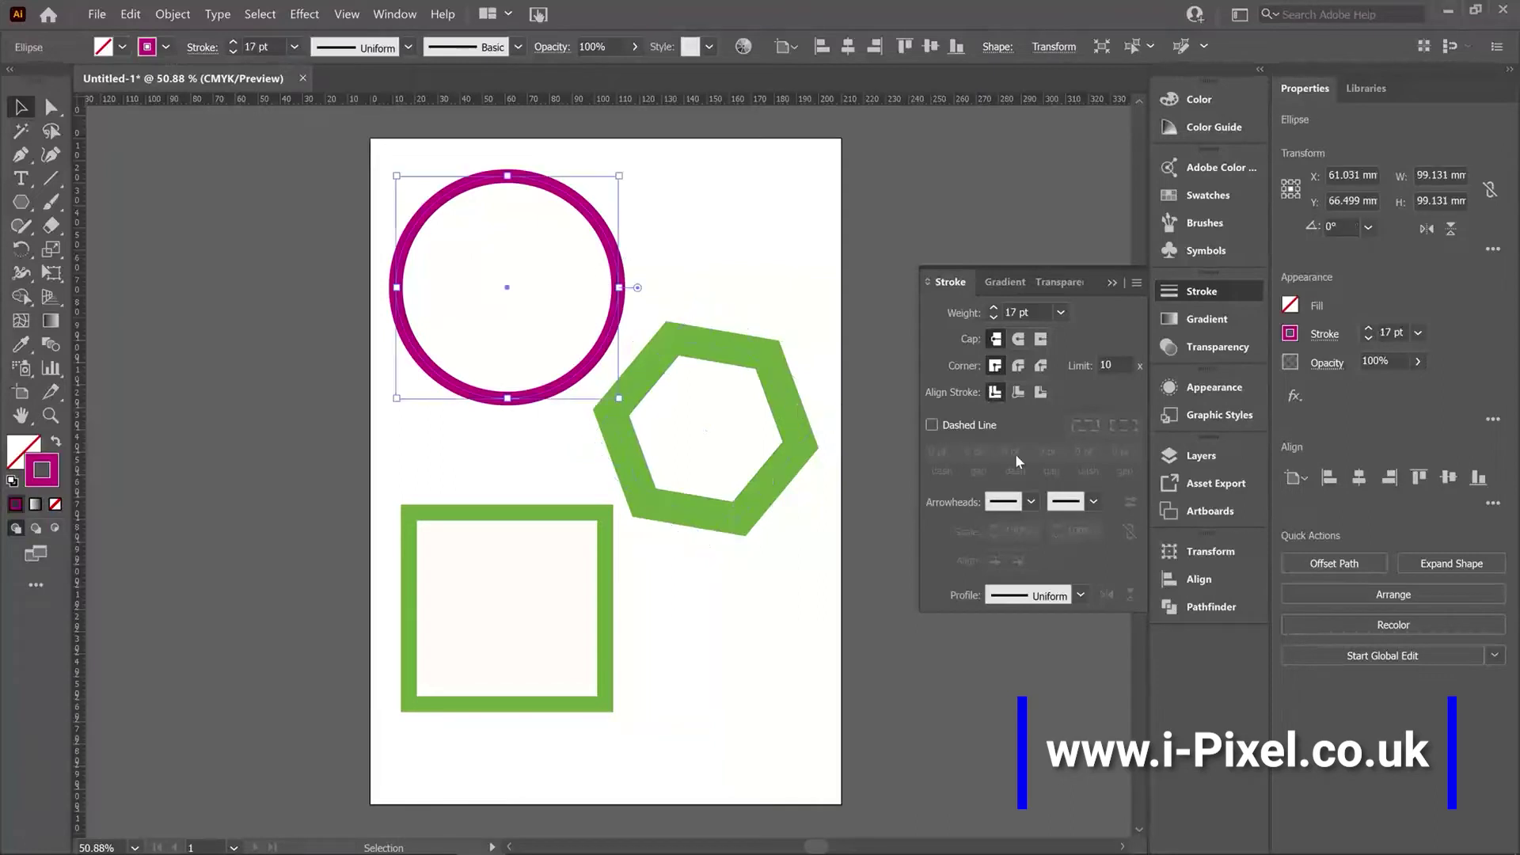
click(1019, 394)
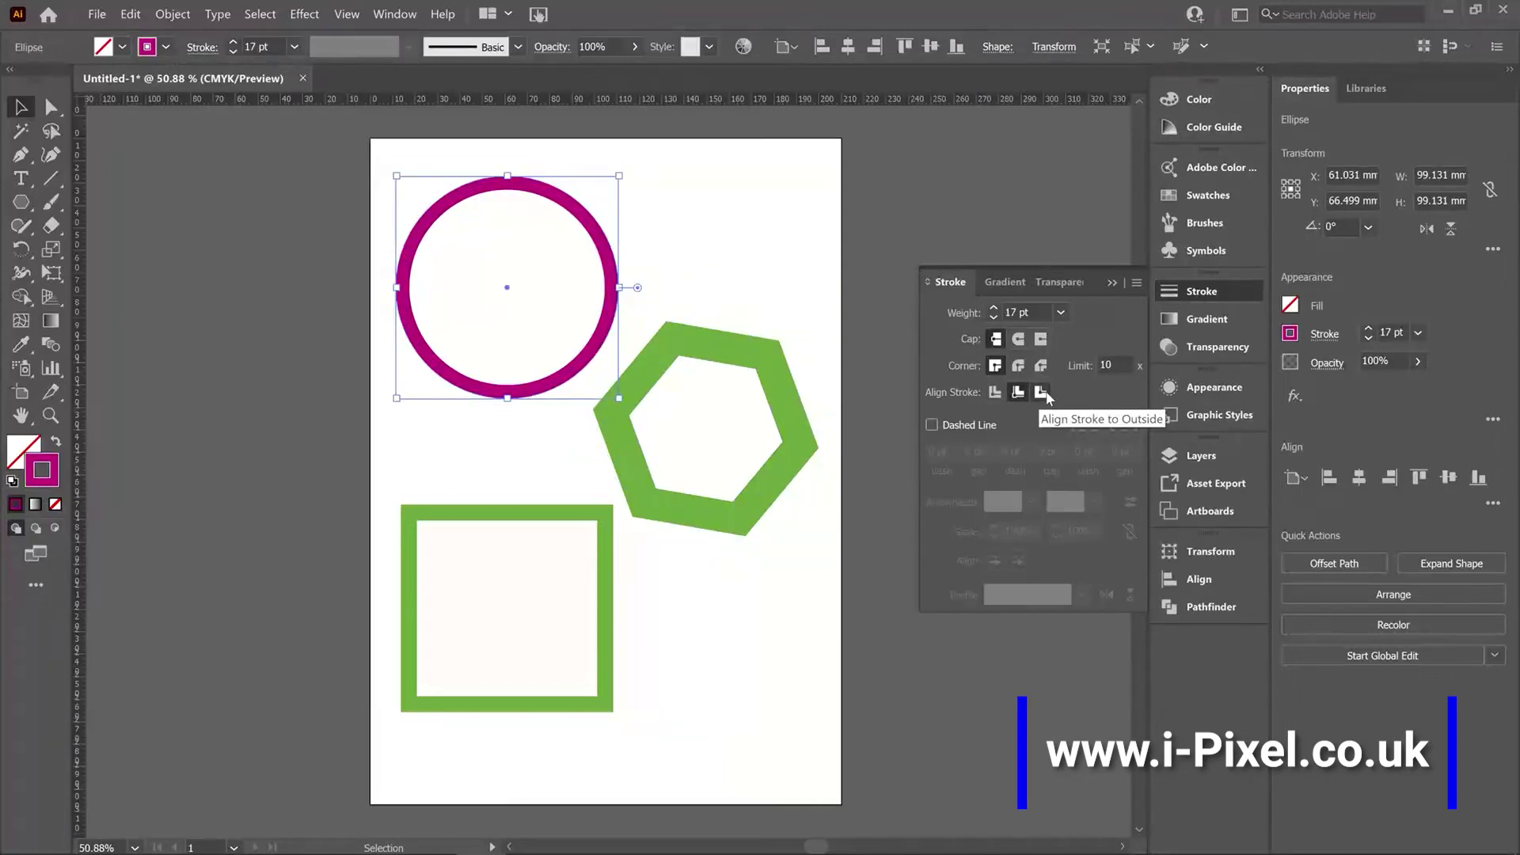
click(1045, 394)
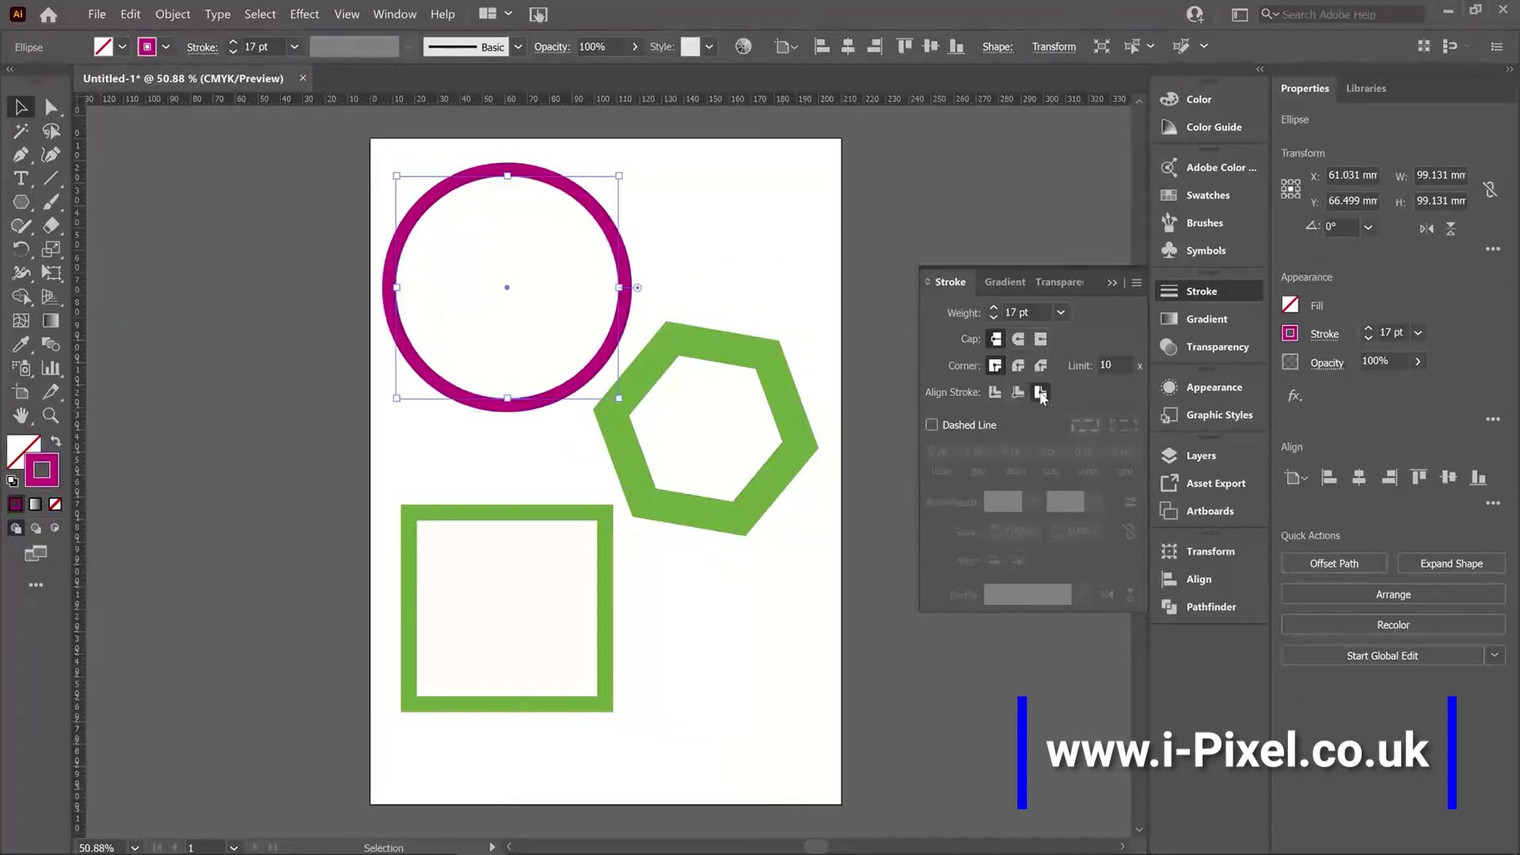
click(995, 396)
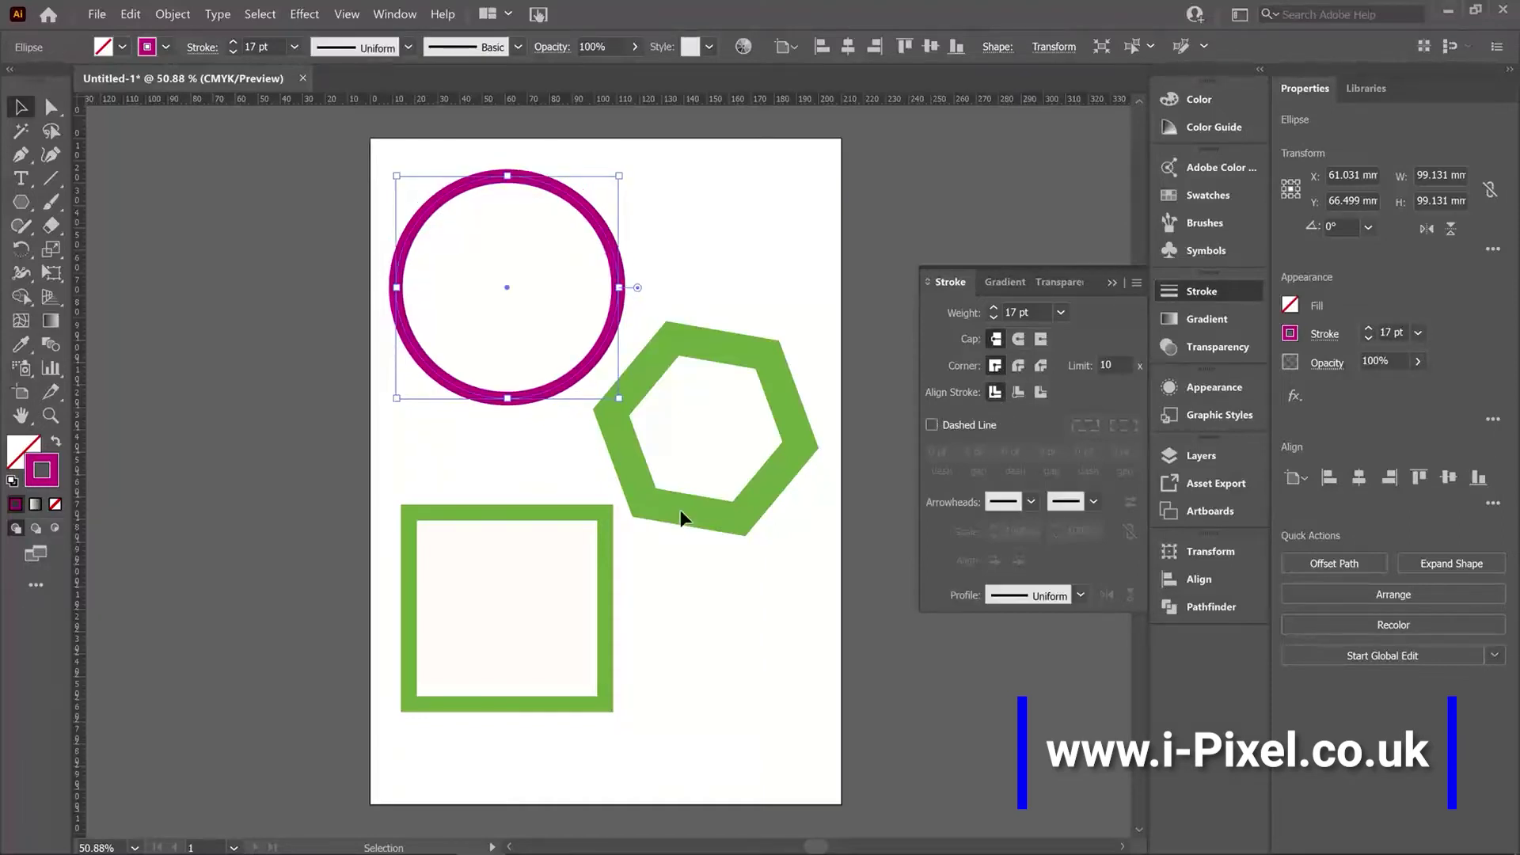
- Try Round and Bevel joins on the square, settling on Round Join
click(605, 669)
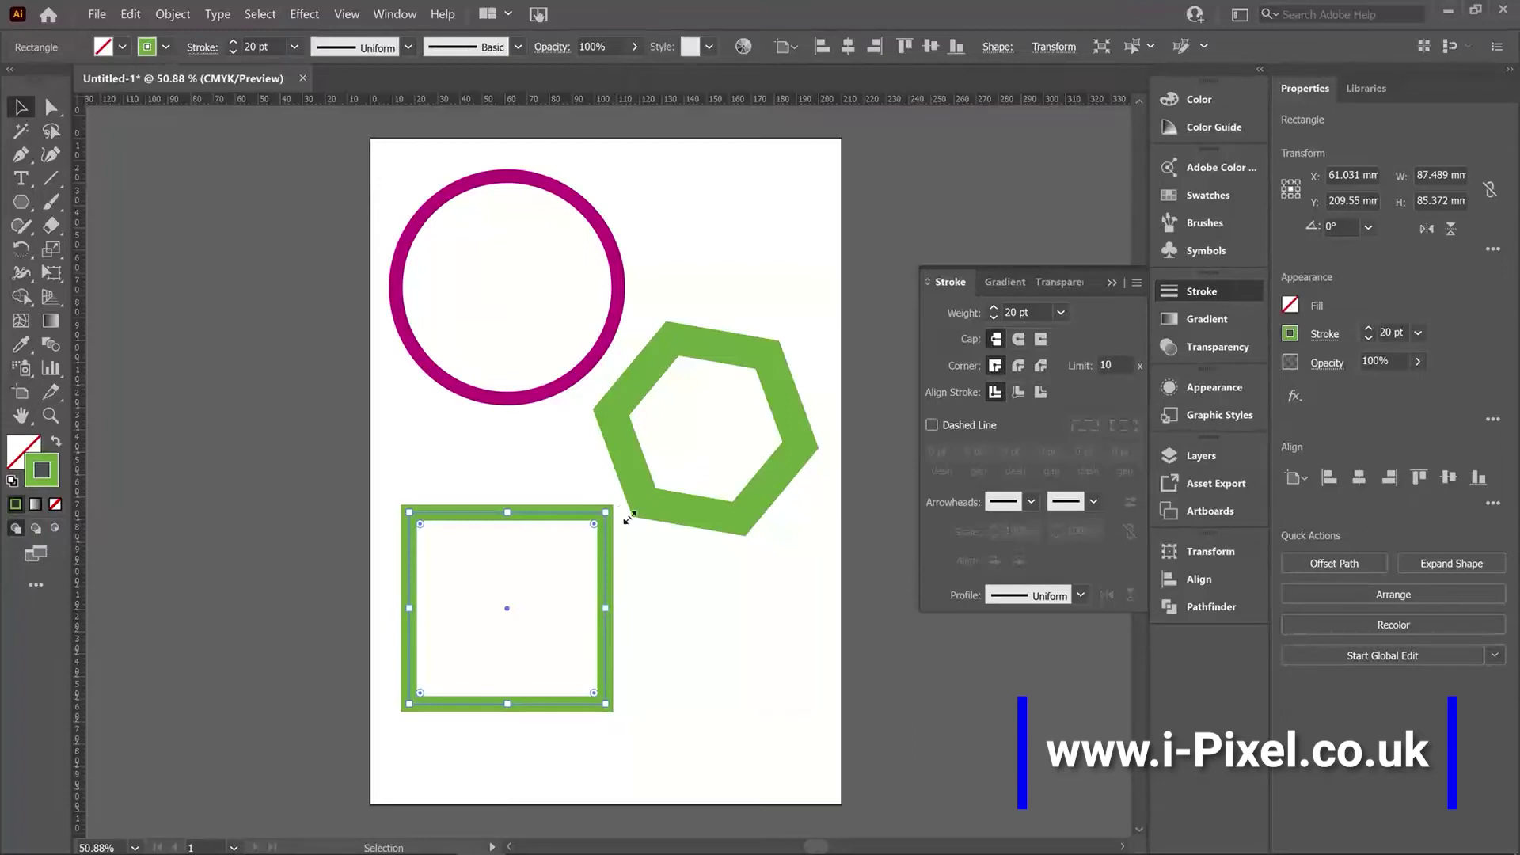
click(1020, 369)
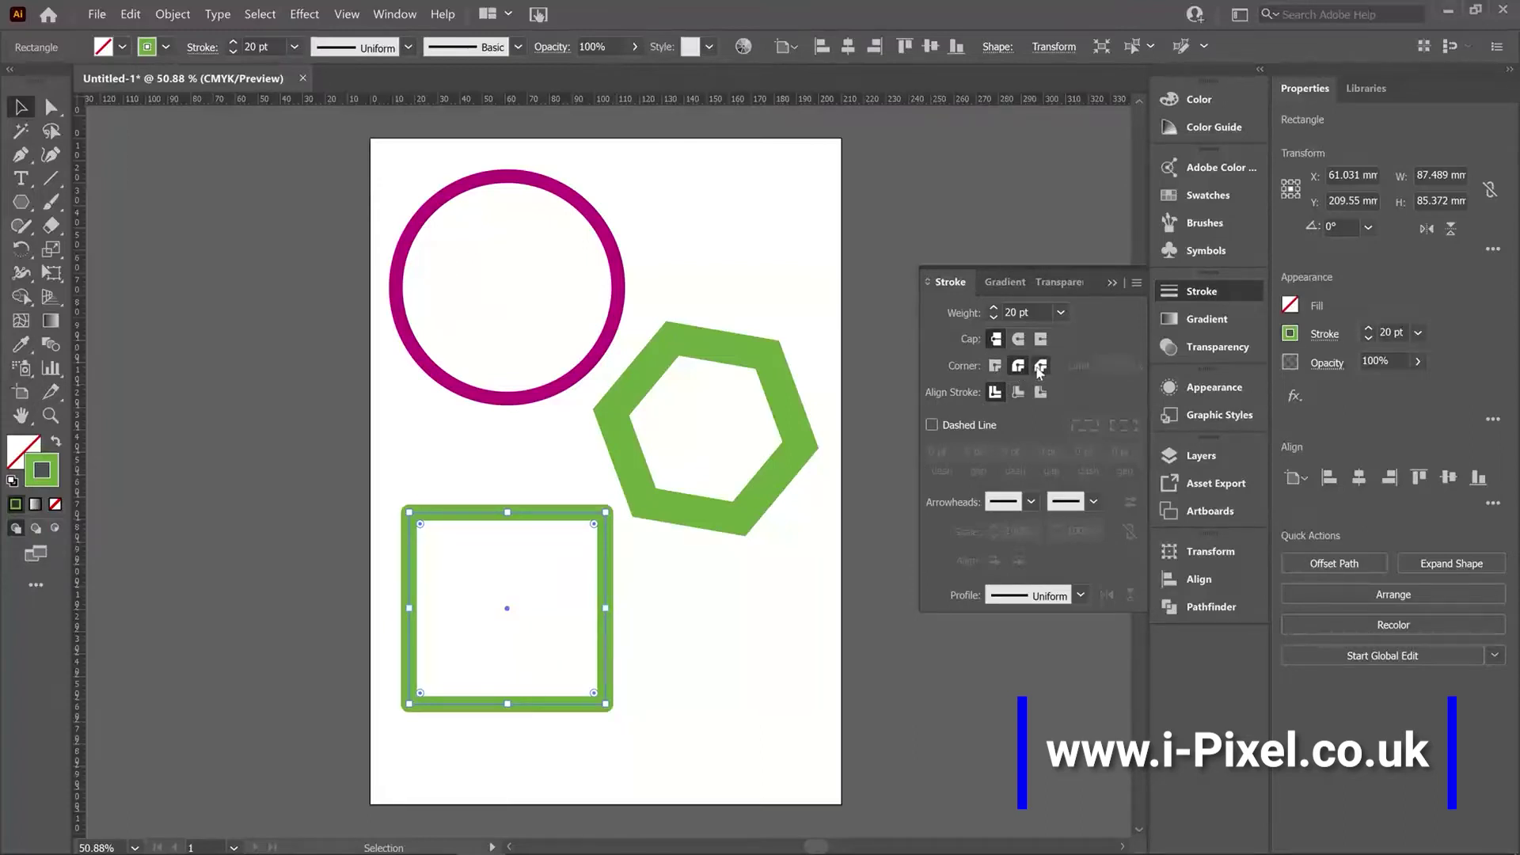
click(1040, 367)
click(1019, 367)
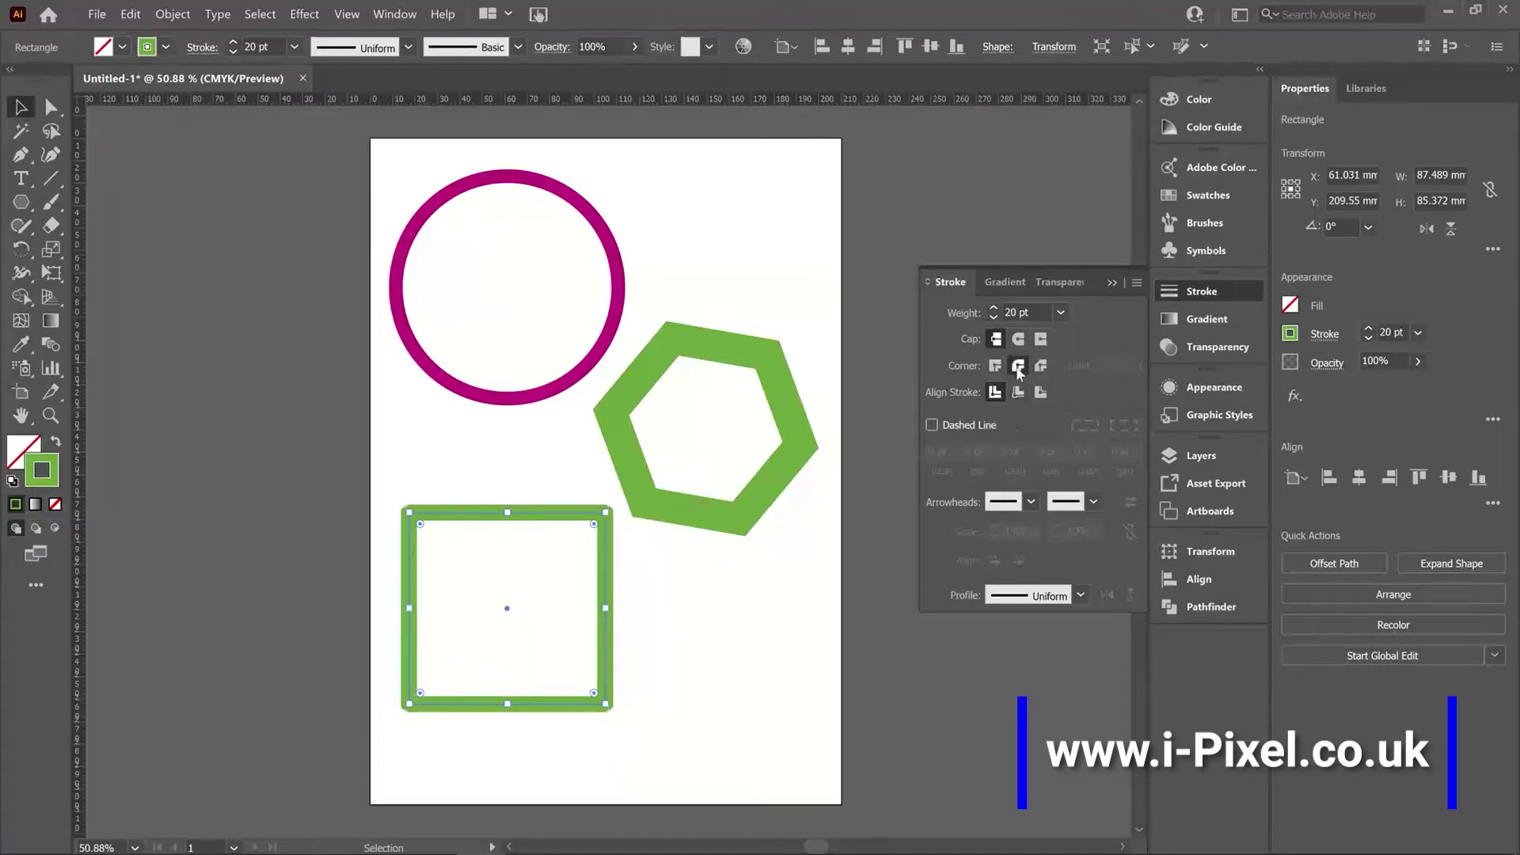
- Apply Round Join to the hexagon, then select the magenta circle
click(724, 492)
click(1019, 367)
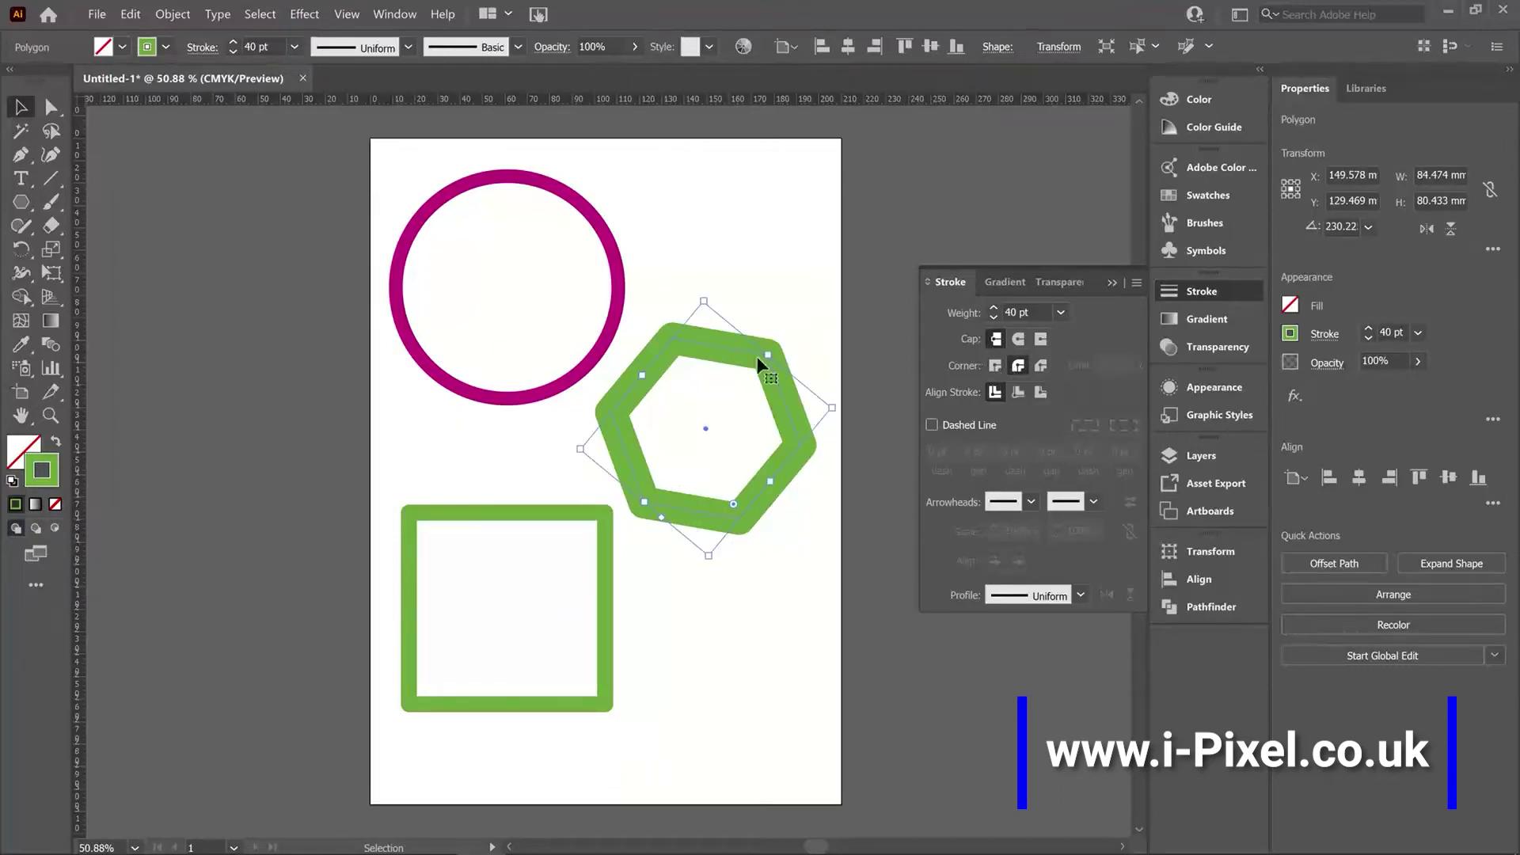
click(767, 588)
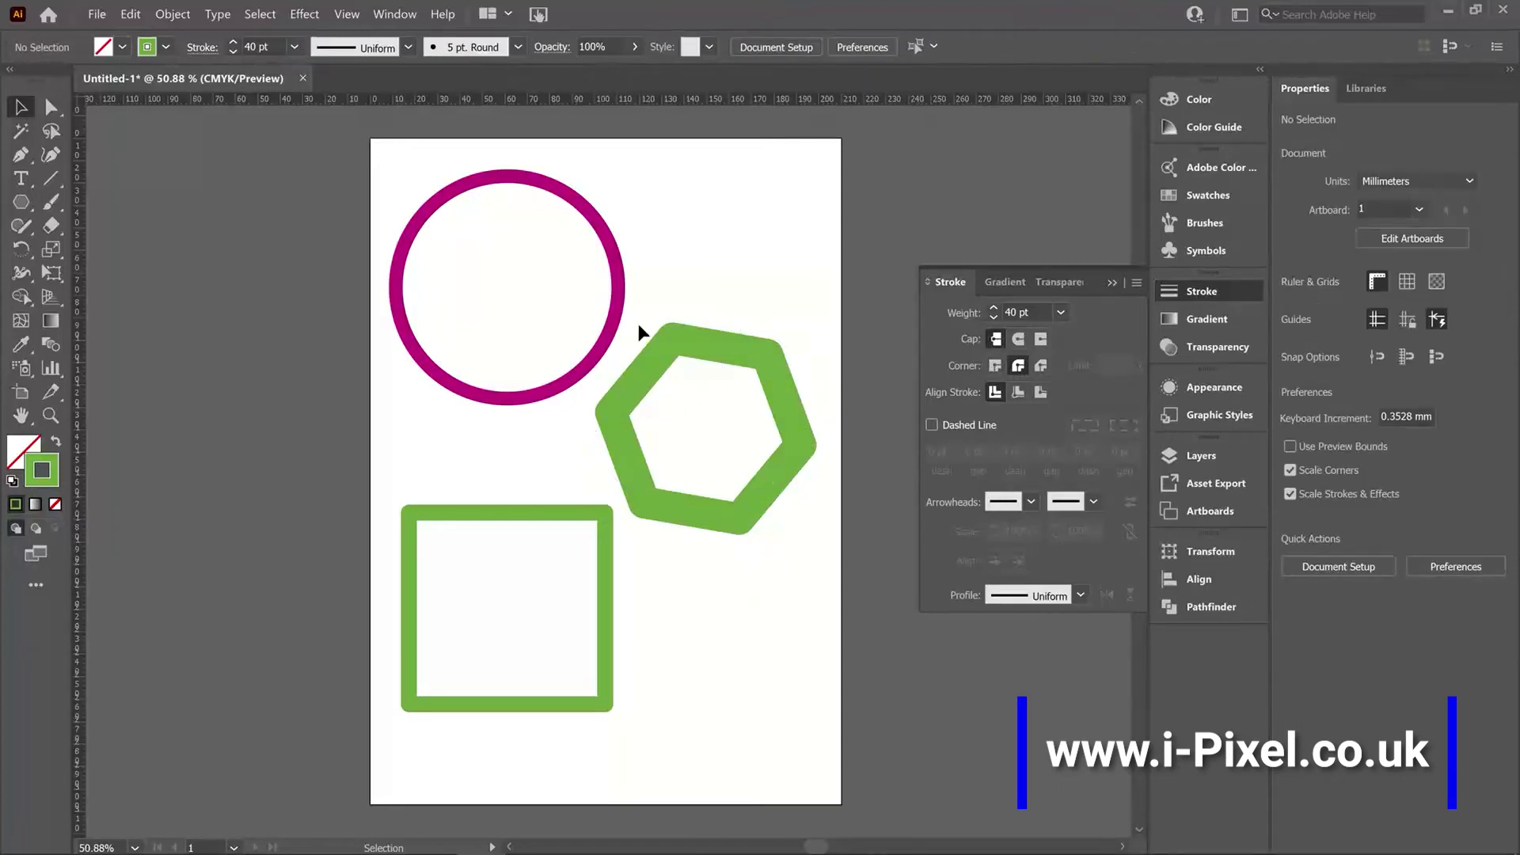
click(602, 293)
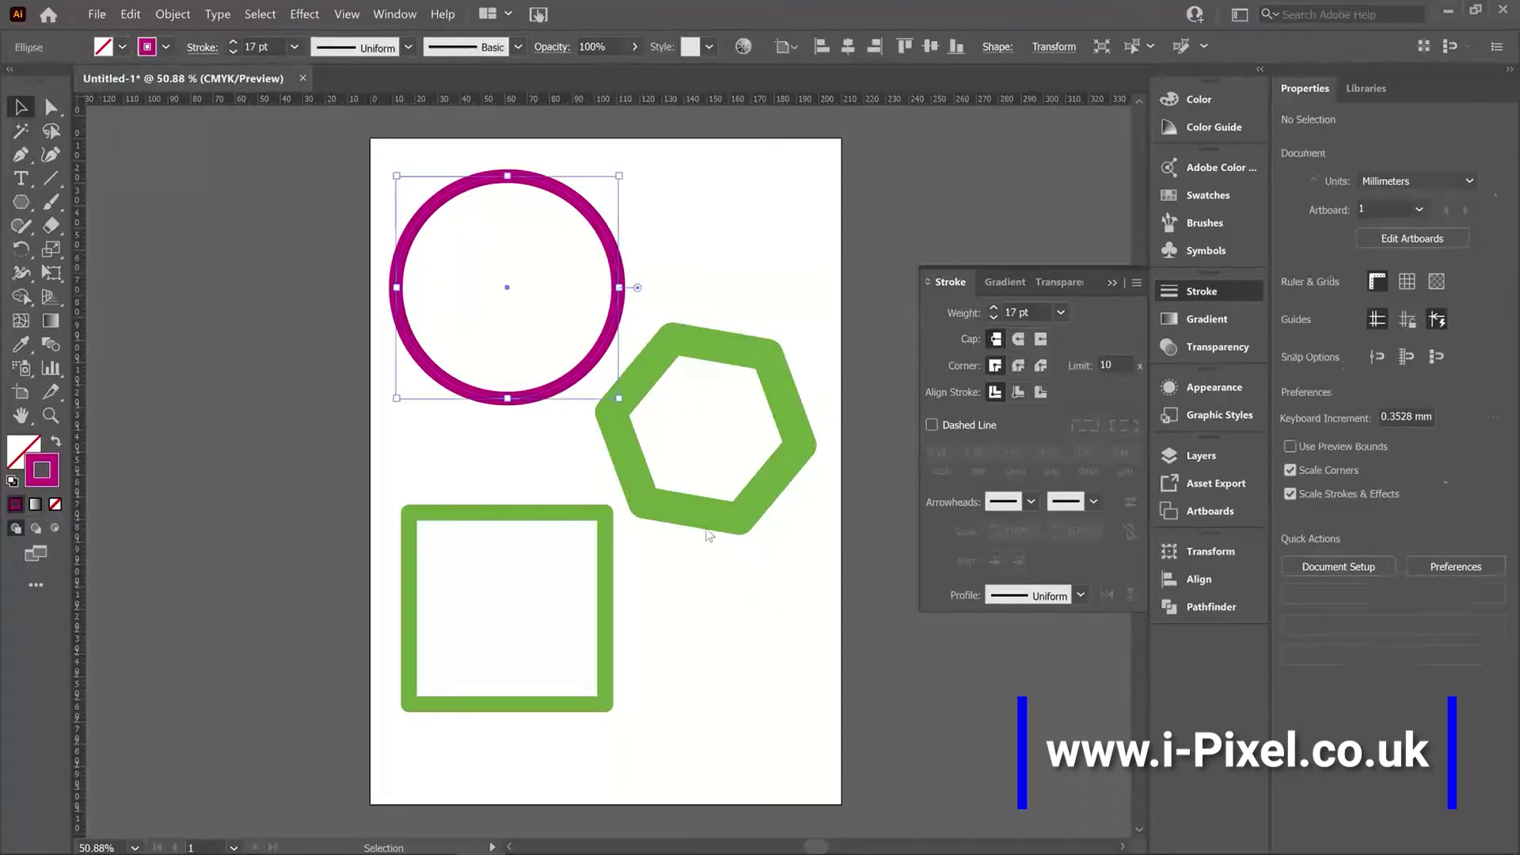
- Turn on Dashed Line for the circle and enter trial dash and gap values
click(932, 425)
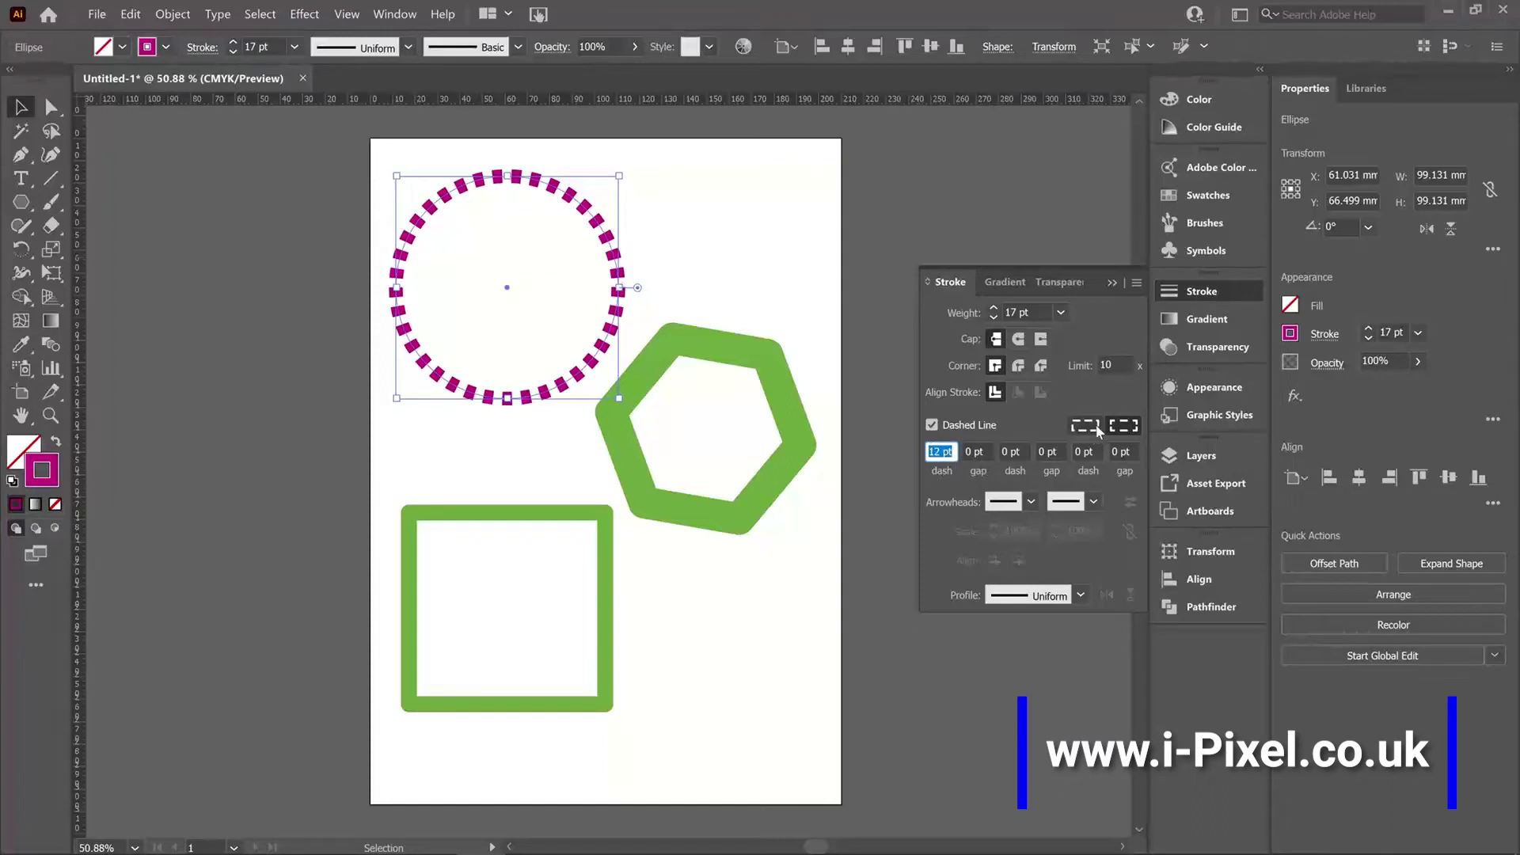
click(980, 453)
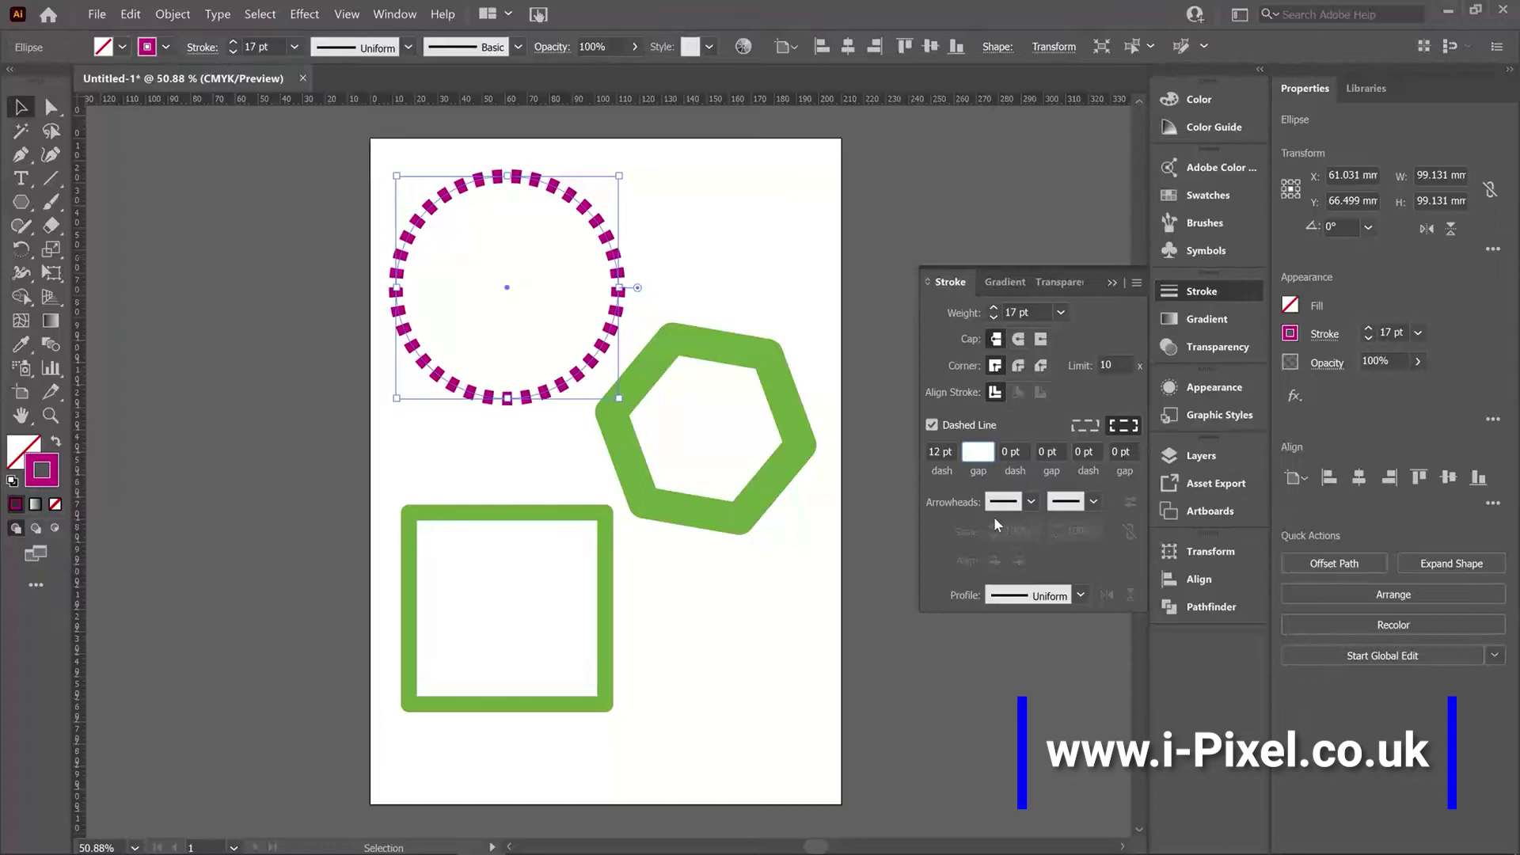
text(10)
click(939, 452)
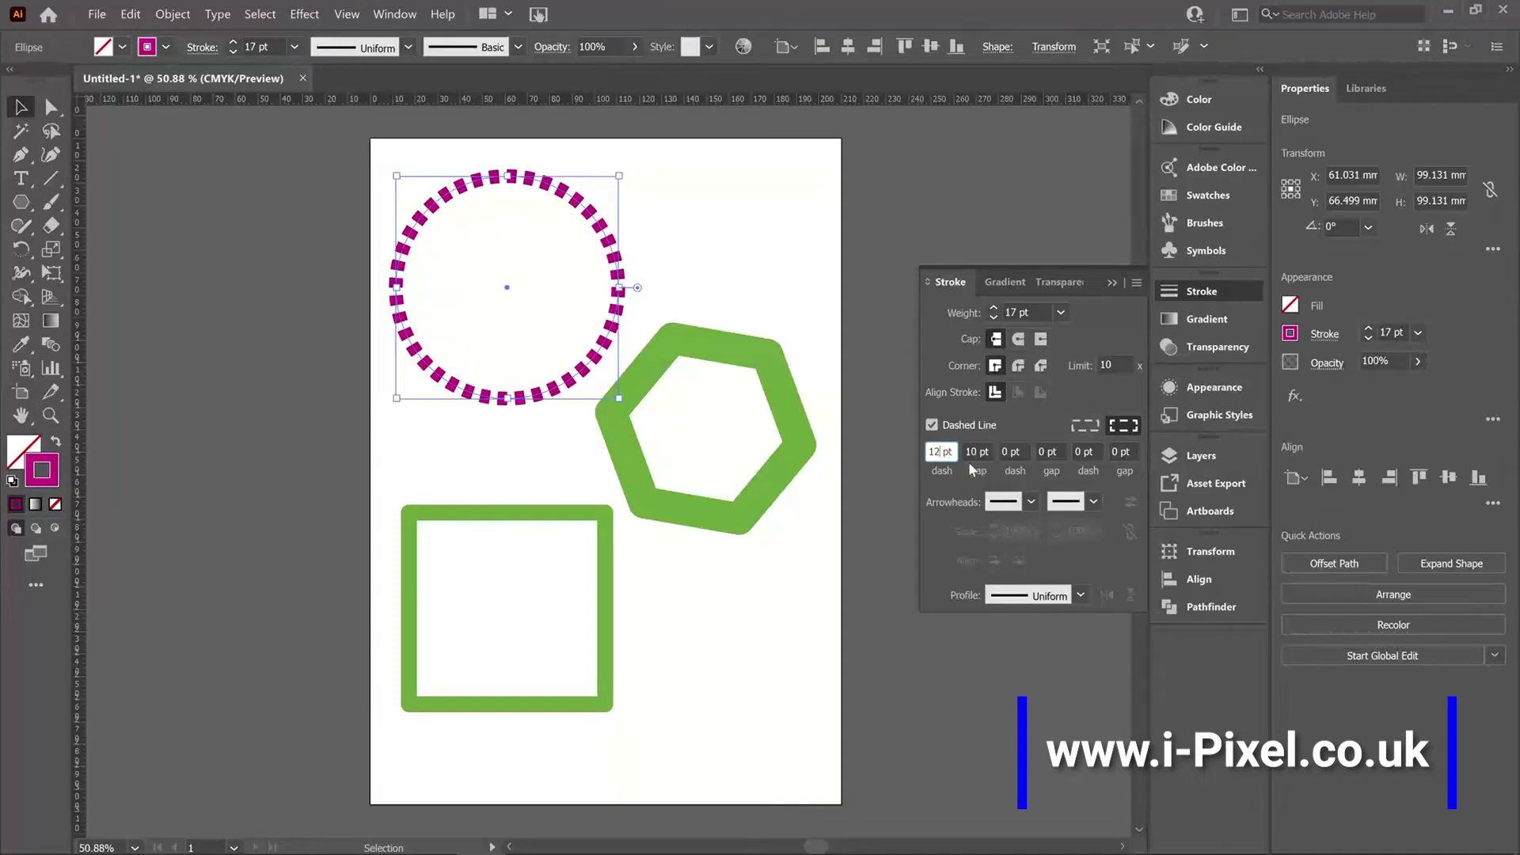
click(1026, 451)
click(1053, 451)
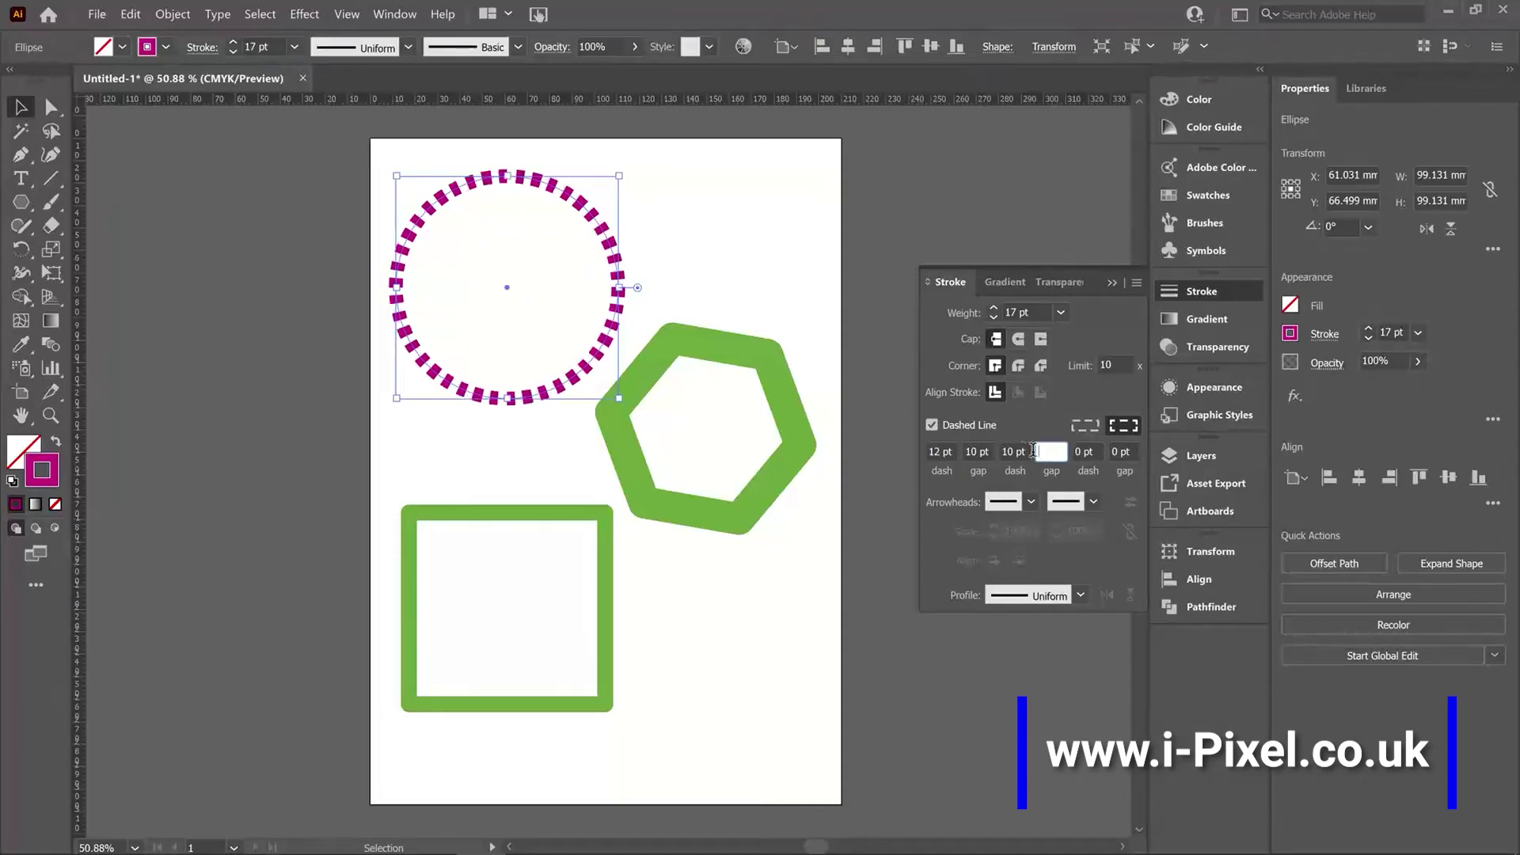
text(5)
key(Return)
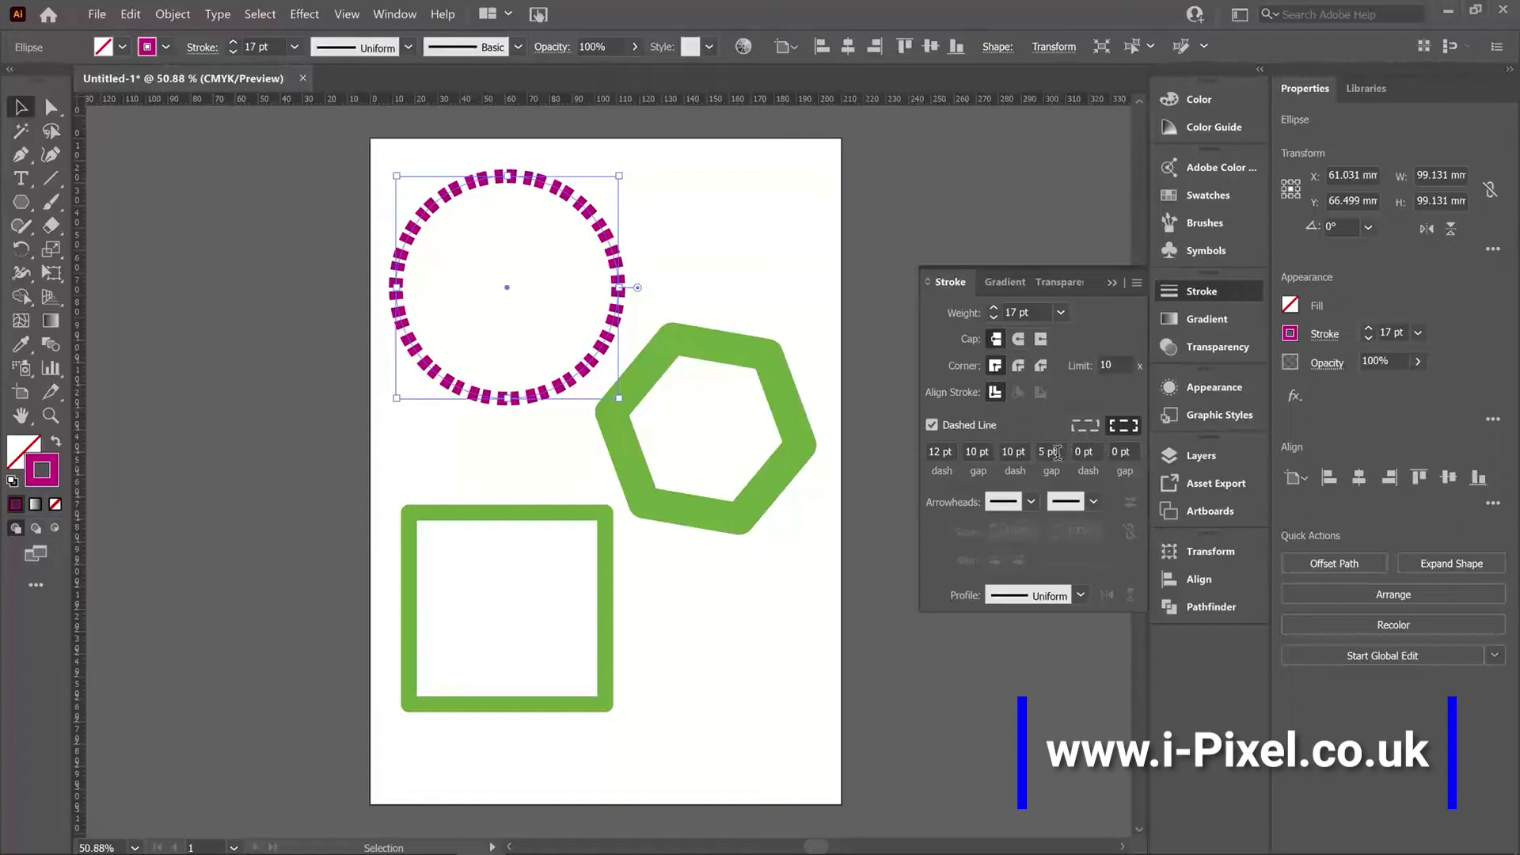
- Clear the extra dash and gap, leaving 15 pt dashes with 5 pt gaps
drag(1065, 451, 1001, 451)
key(BackSpace)
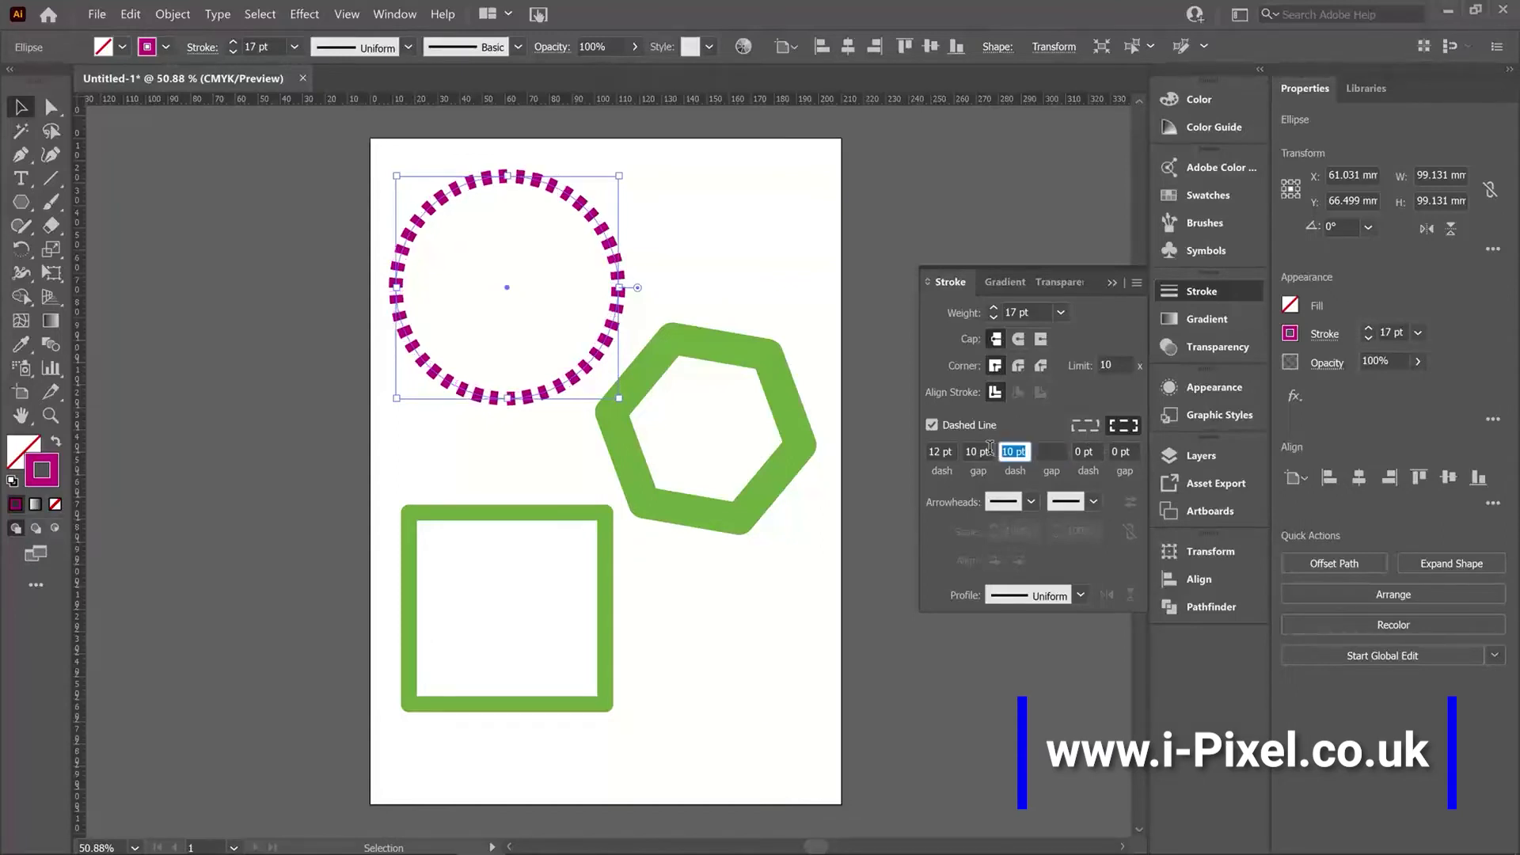
key(BackSpace)
drag(952, 461, 911, 460)
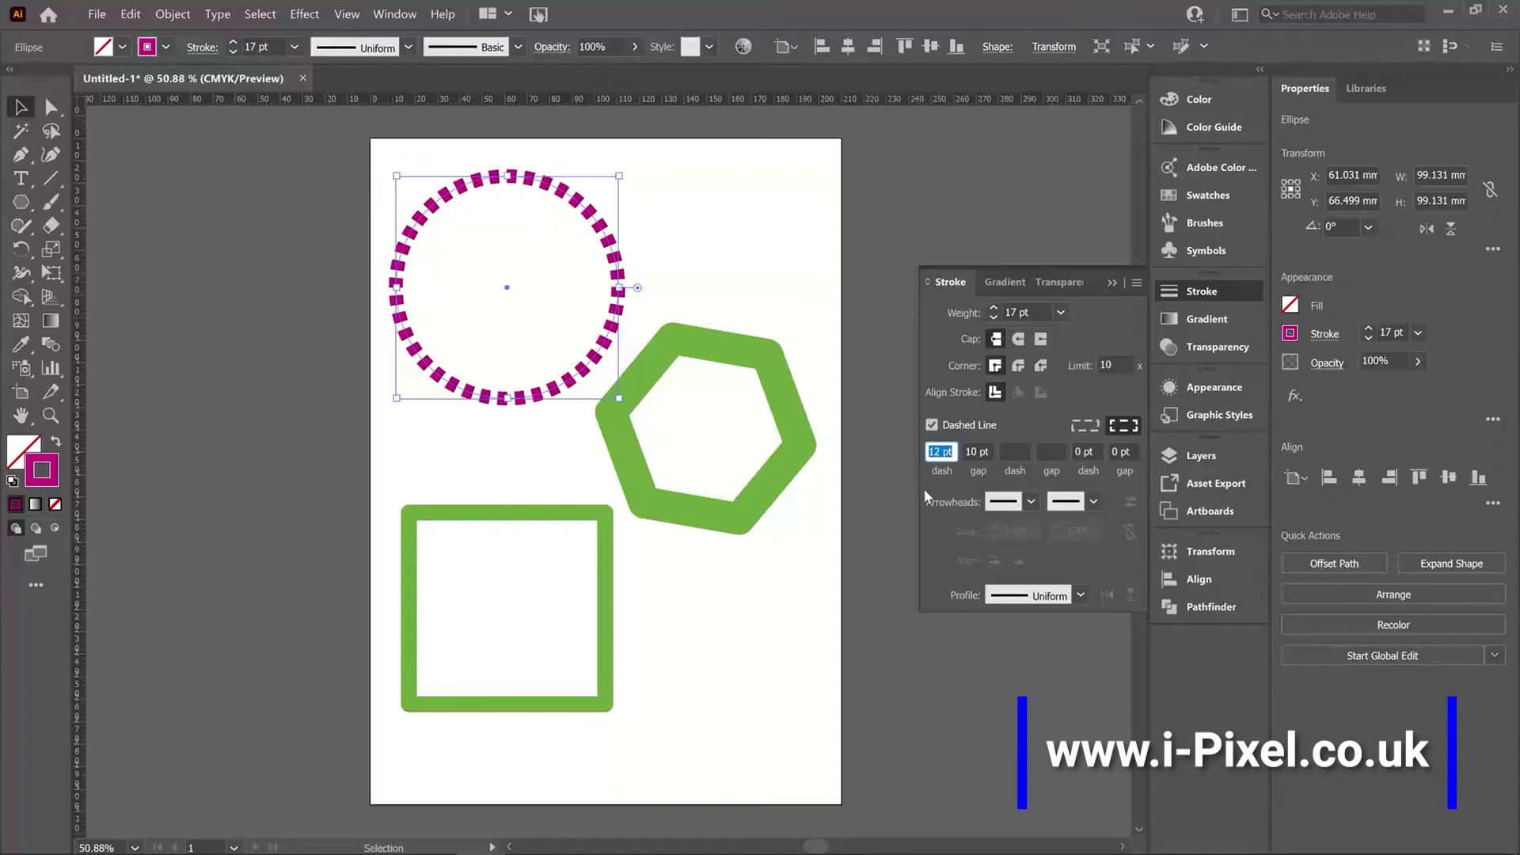
key(Tab)
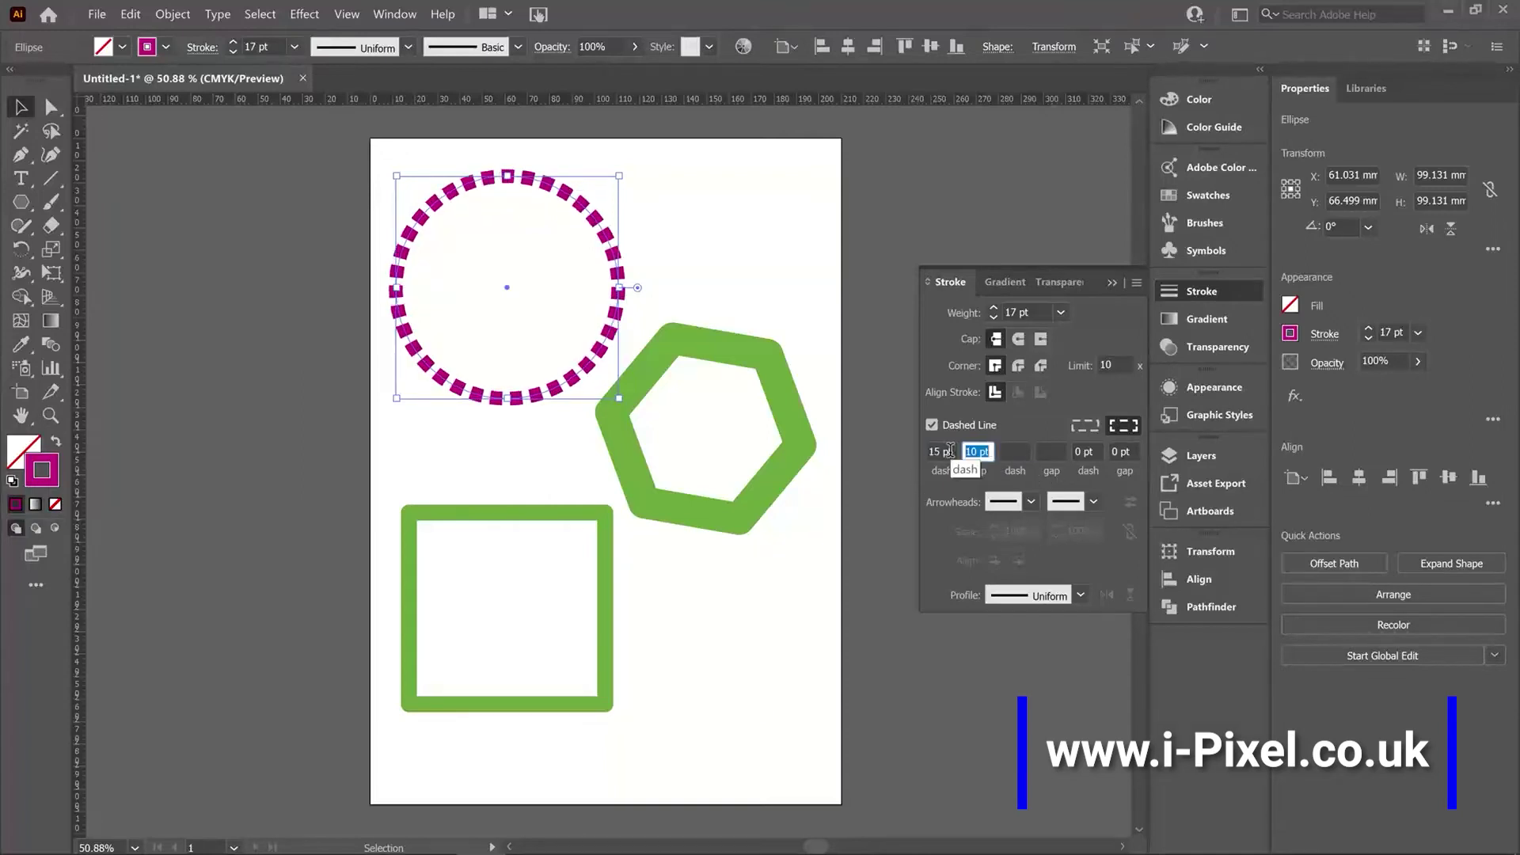
text(5)
click(762, 610)
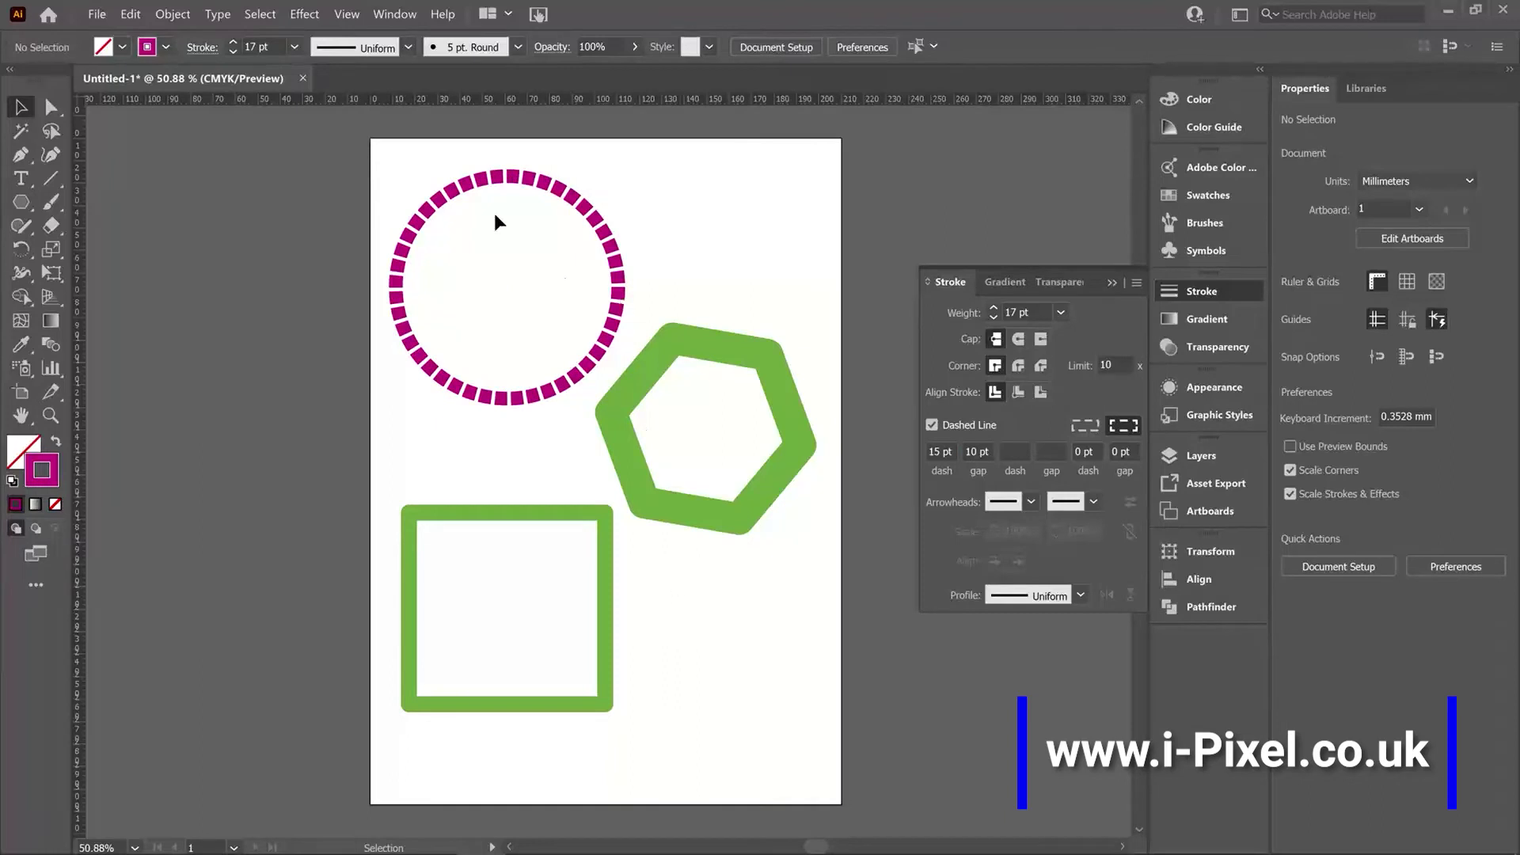
click(608, 235)
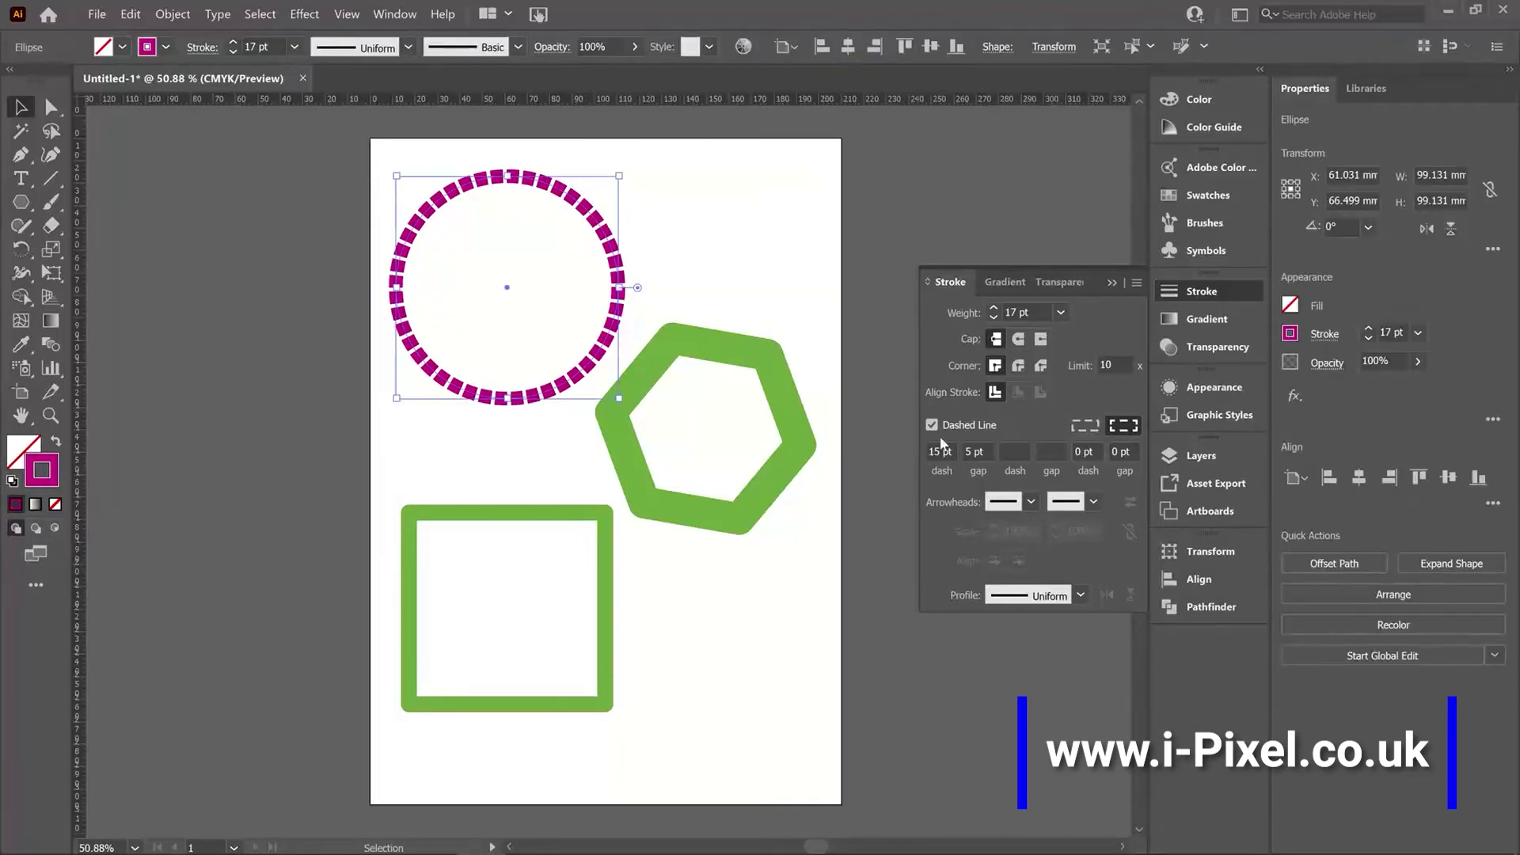
- Dash the green square's stroke with dashes aligned to its corners, and move it up beside the circle
click(608, 600)
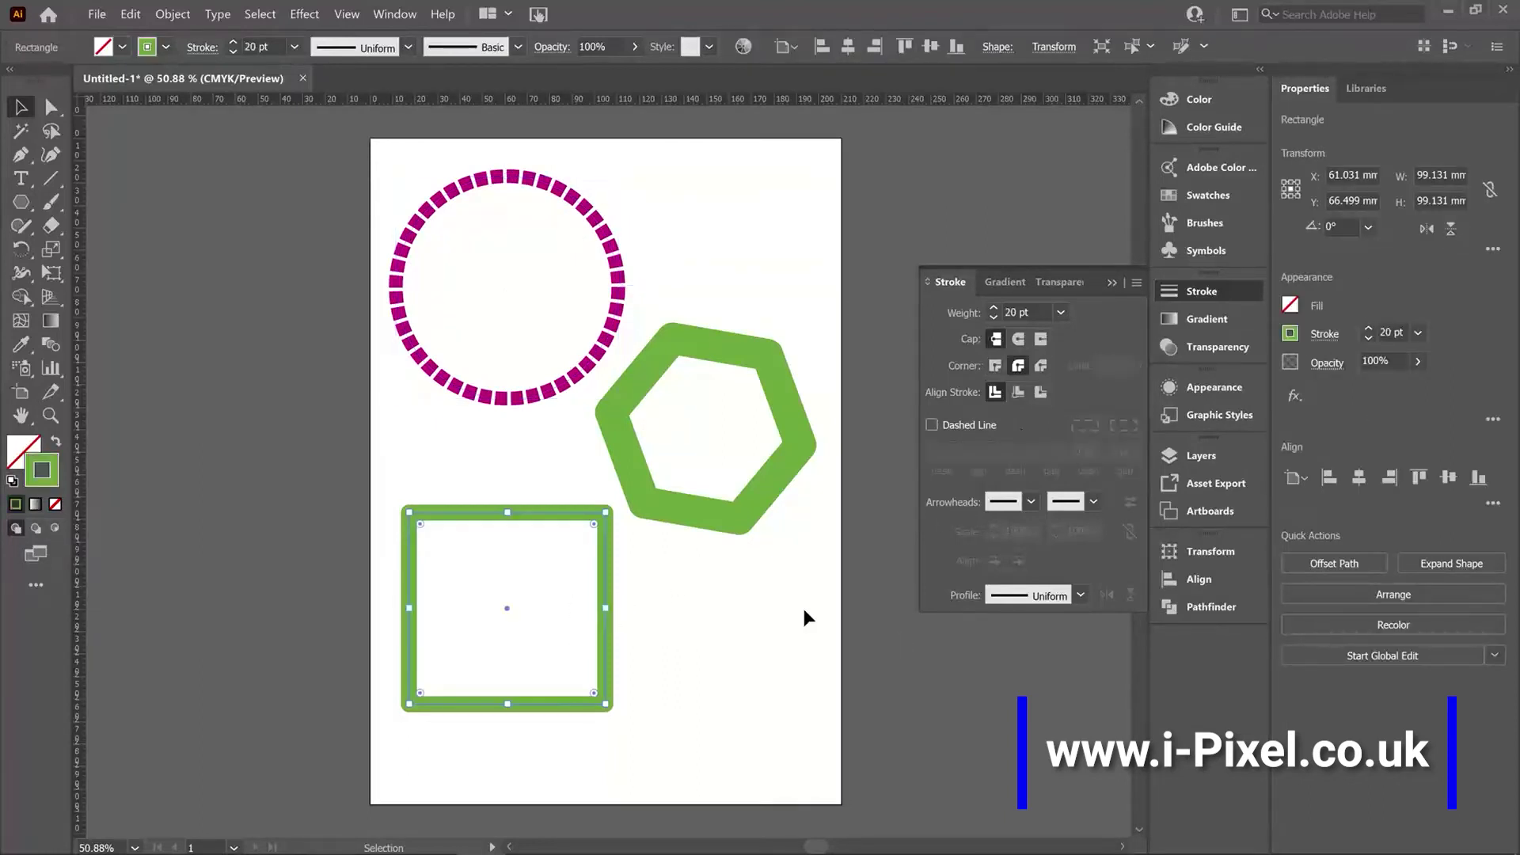
click(955, 427)
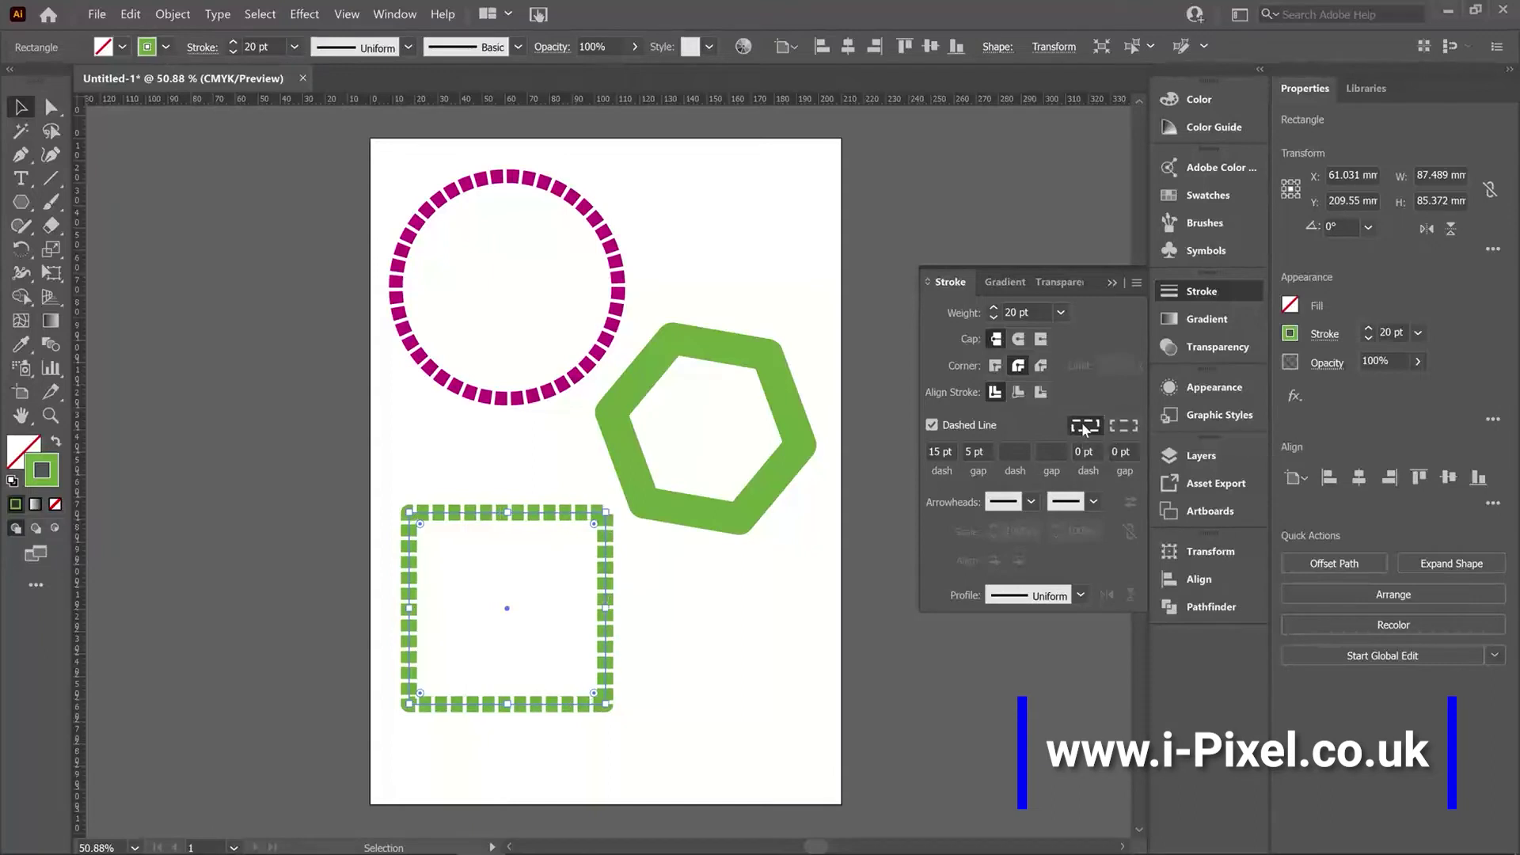
click(1123, 428)
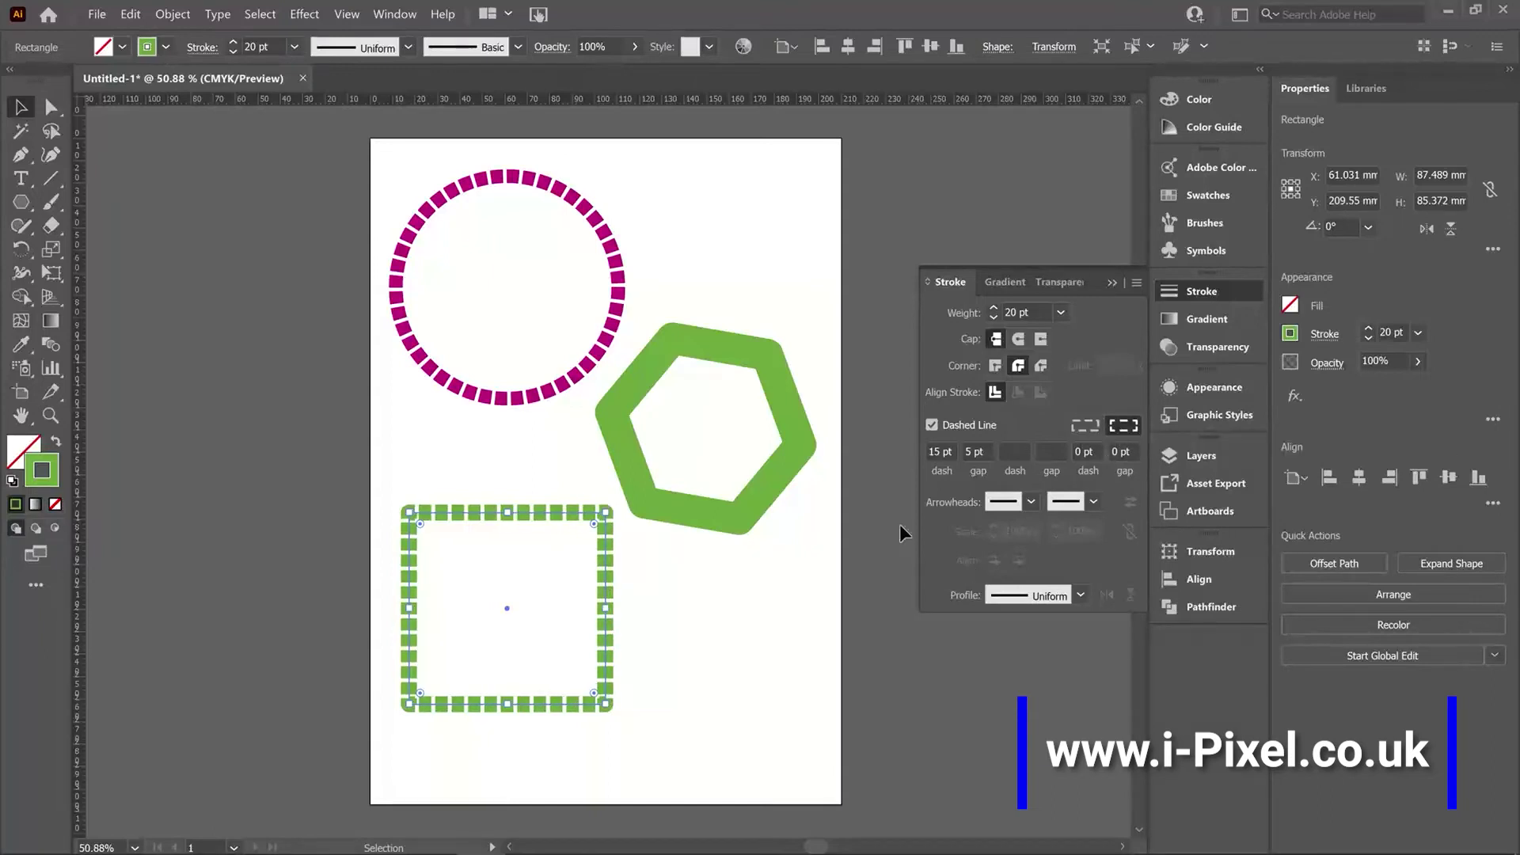
drag(578, 519, 775, 166)
- Draw a horizontal green line near the page bottom with a solid stroke
click(50, 178)
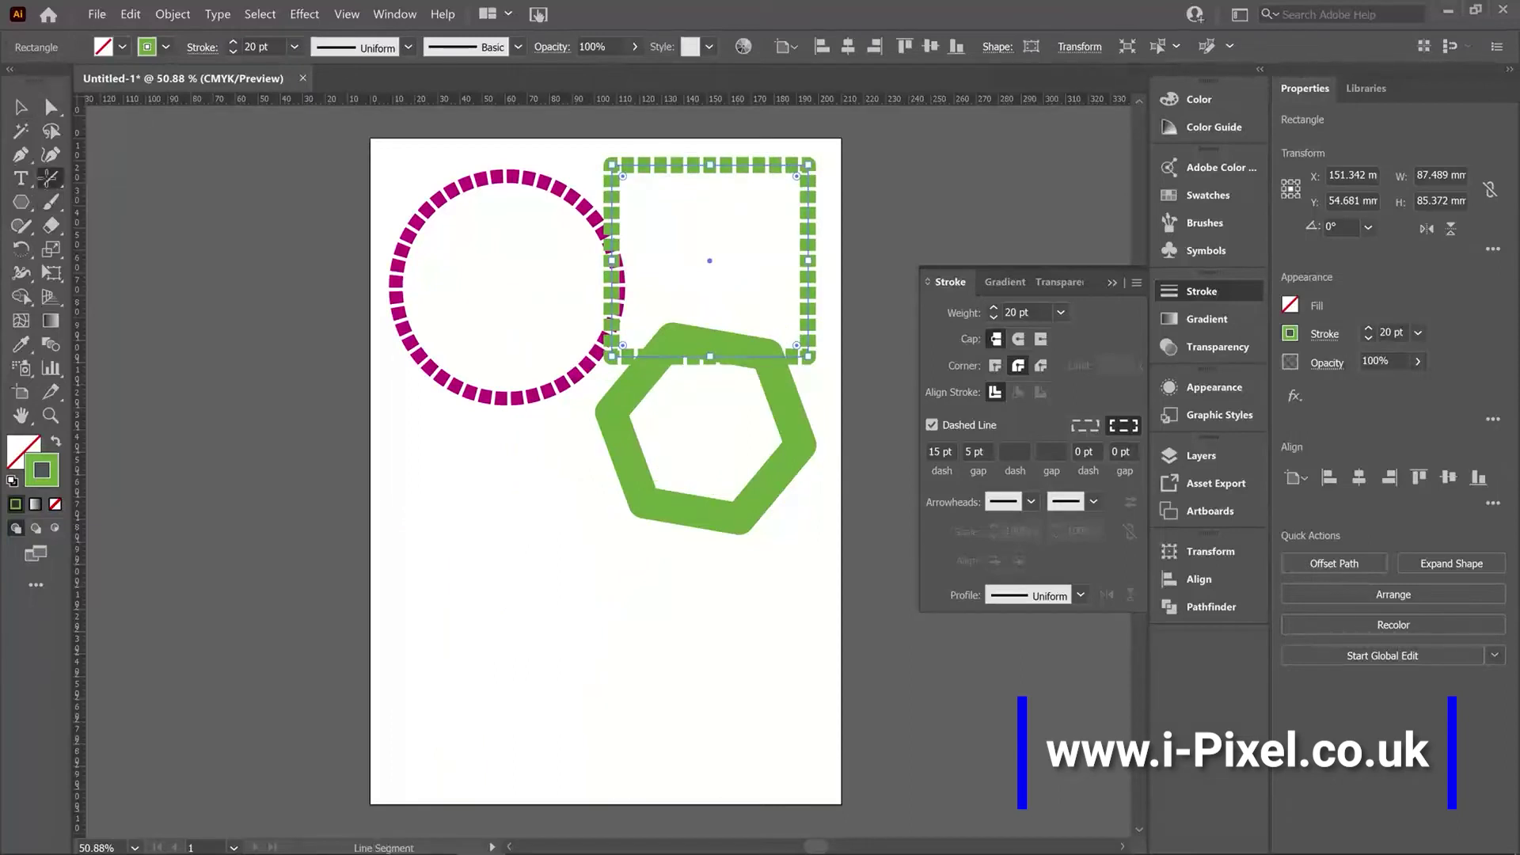
drag(424, 662, 741, 664)
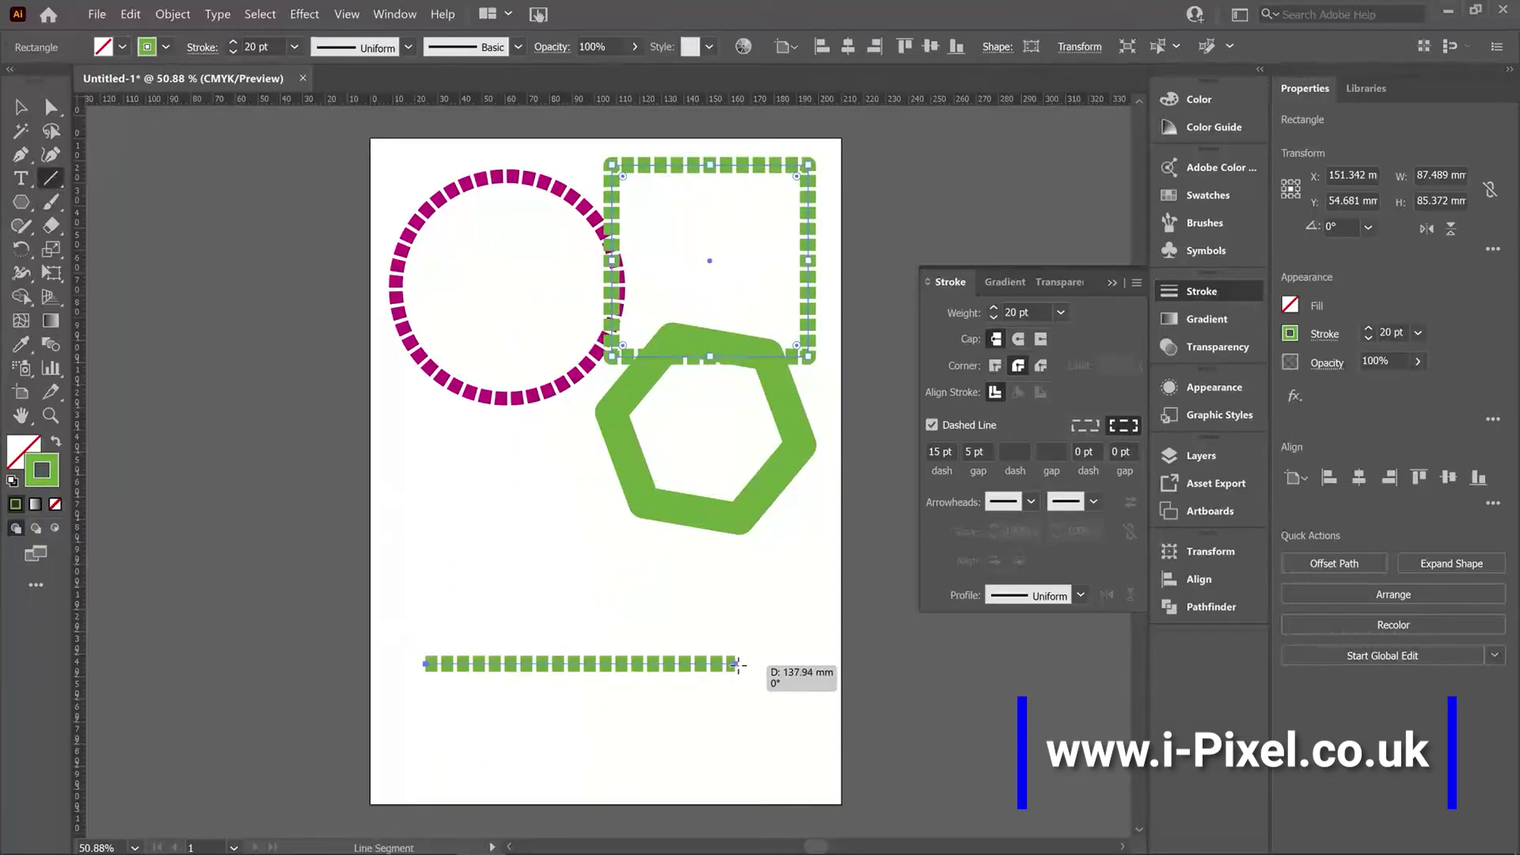
click(932, 425)
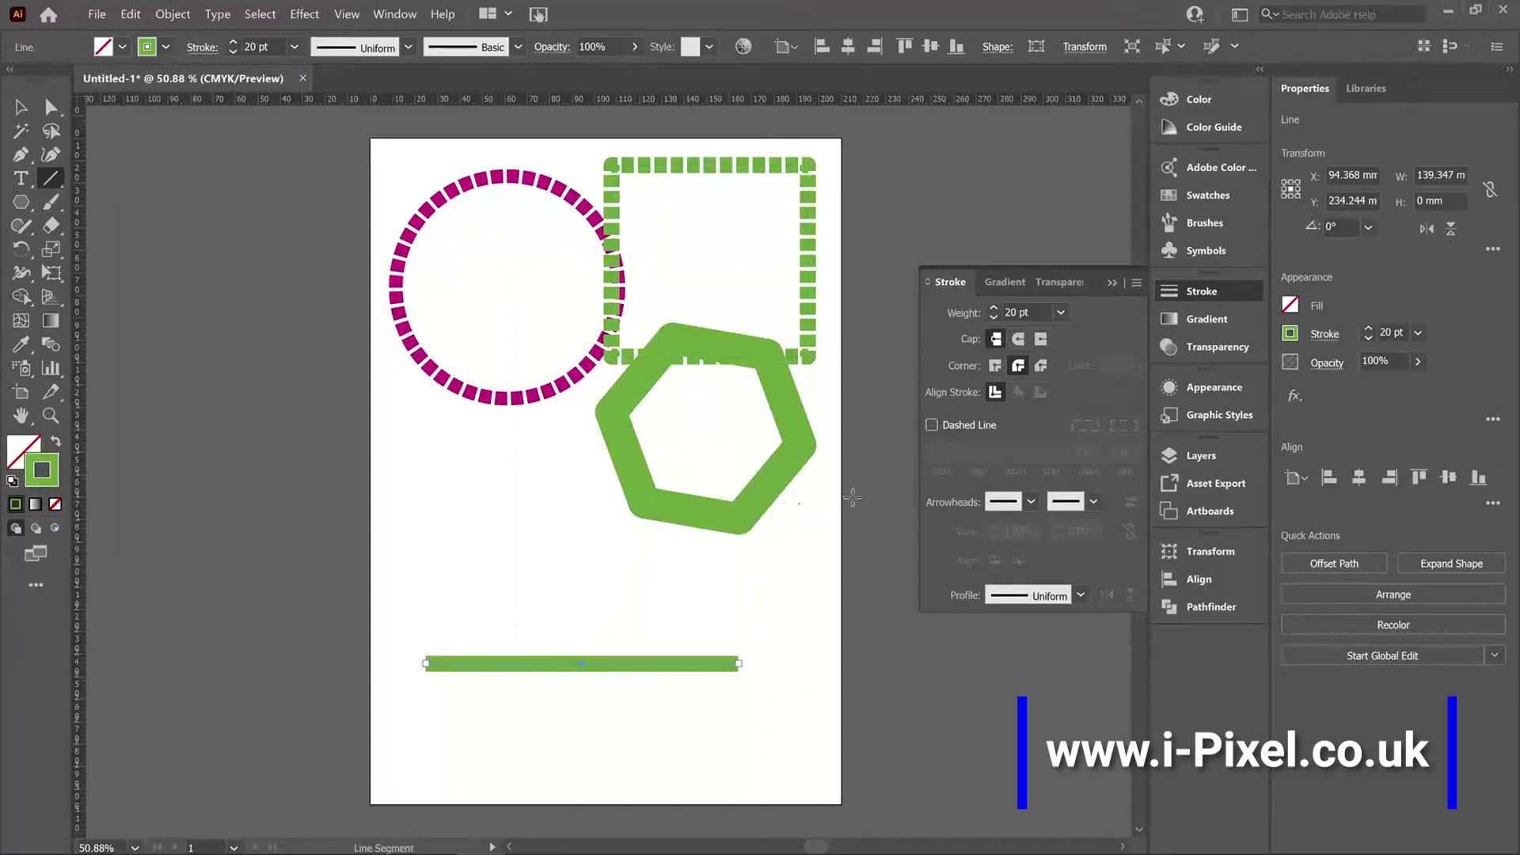
- Give the line a double-chevron end arrowhead and an Arrow 21 circle at its start
click(1092, 501)
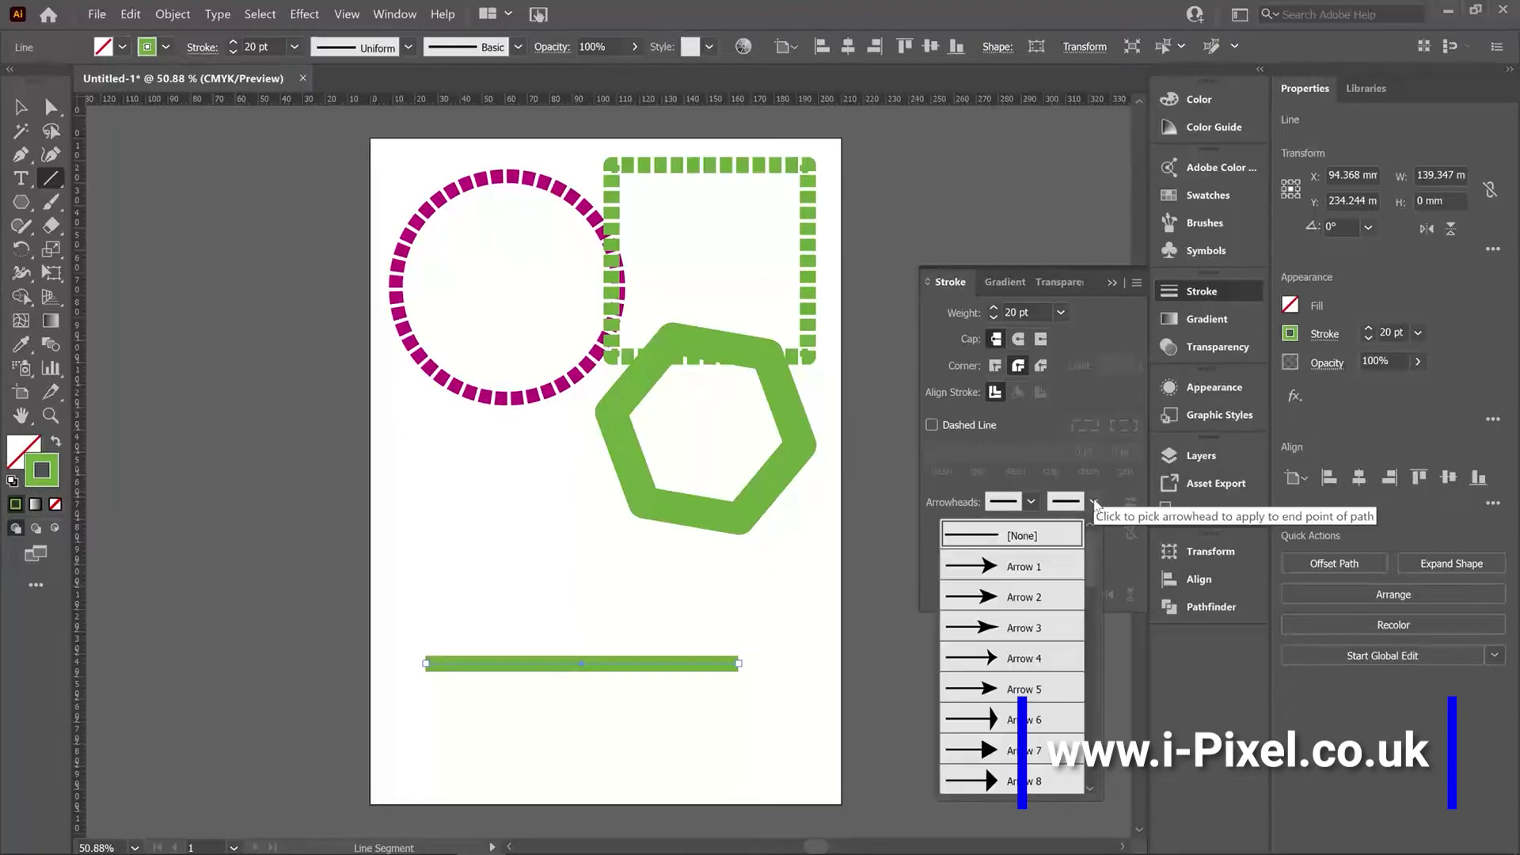
click(1024, 564)
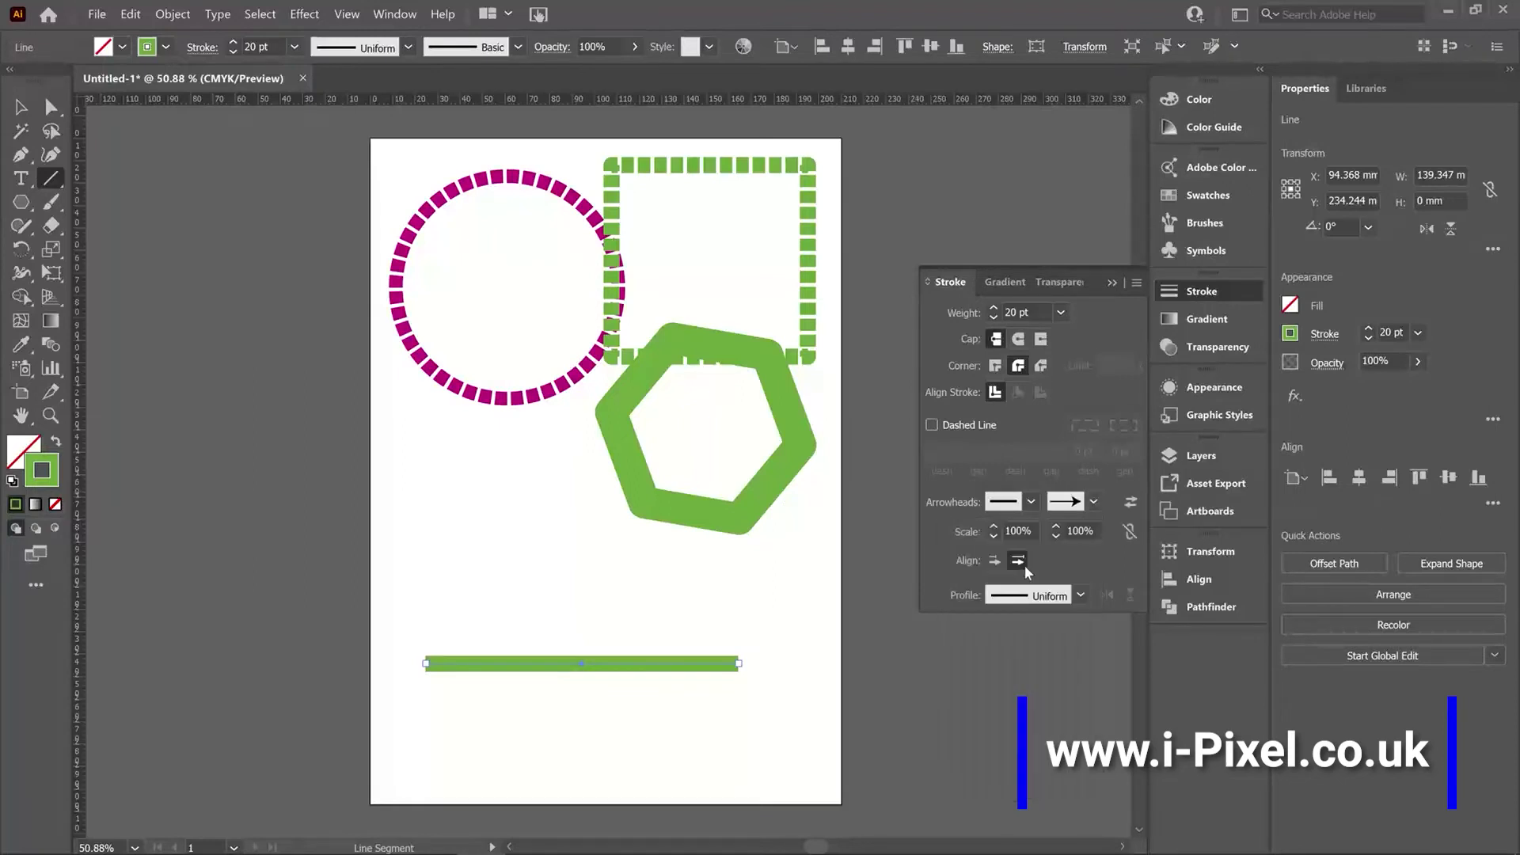
click(1092, 501)
drag(1091, 587, 1085, 644)
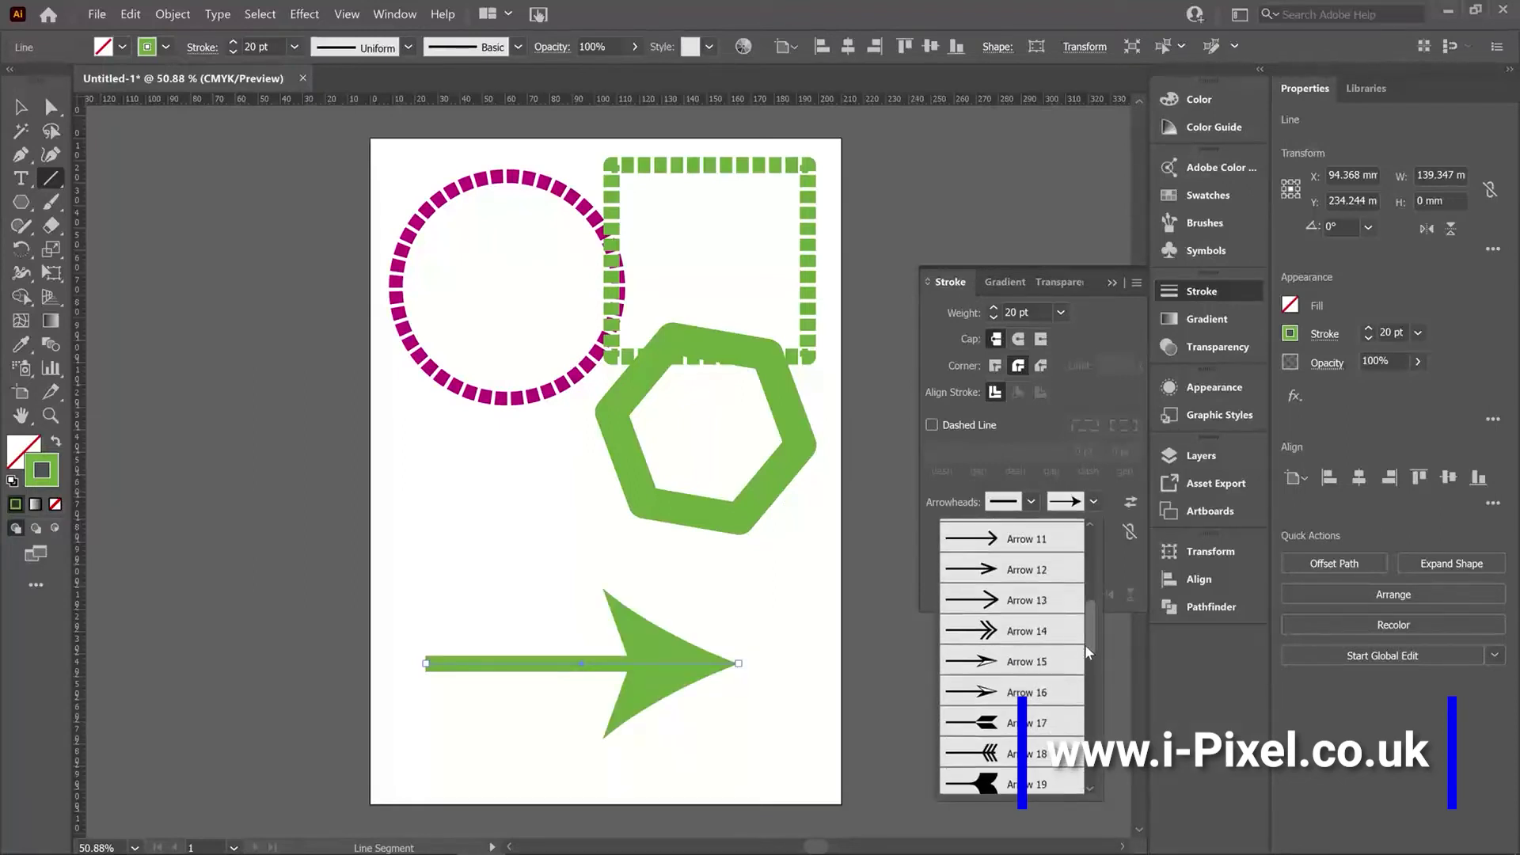
click(1066, 570)
click(1031, 502)
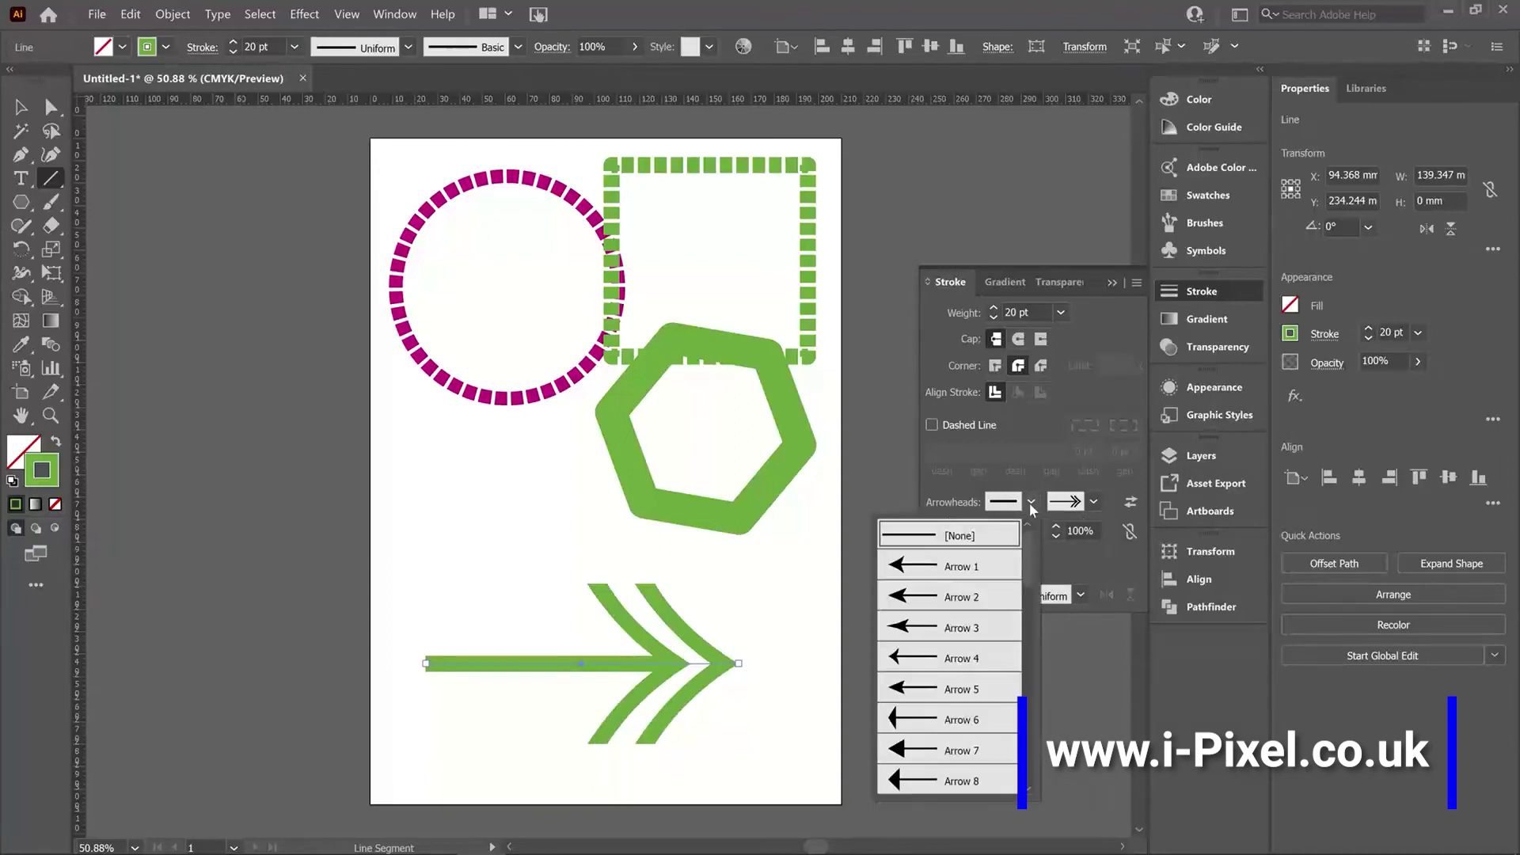
drag(1027, 572, 1028, 673)
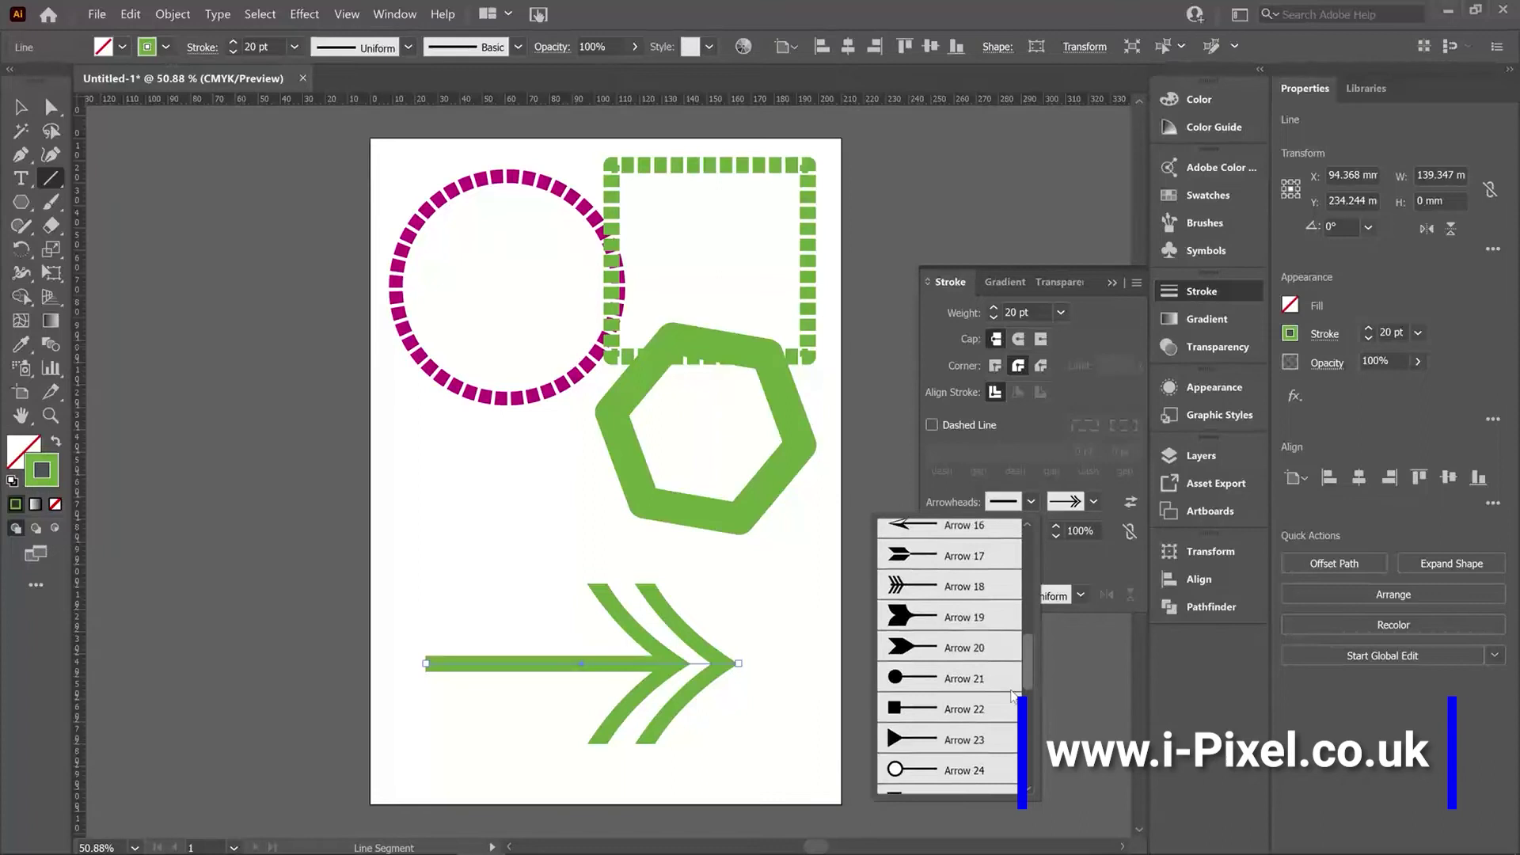
click(925, 677)
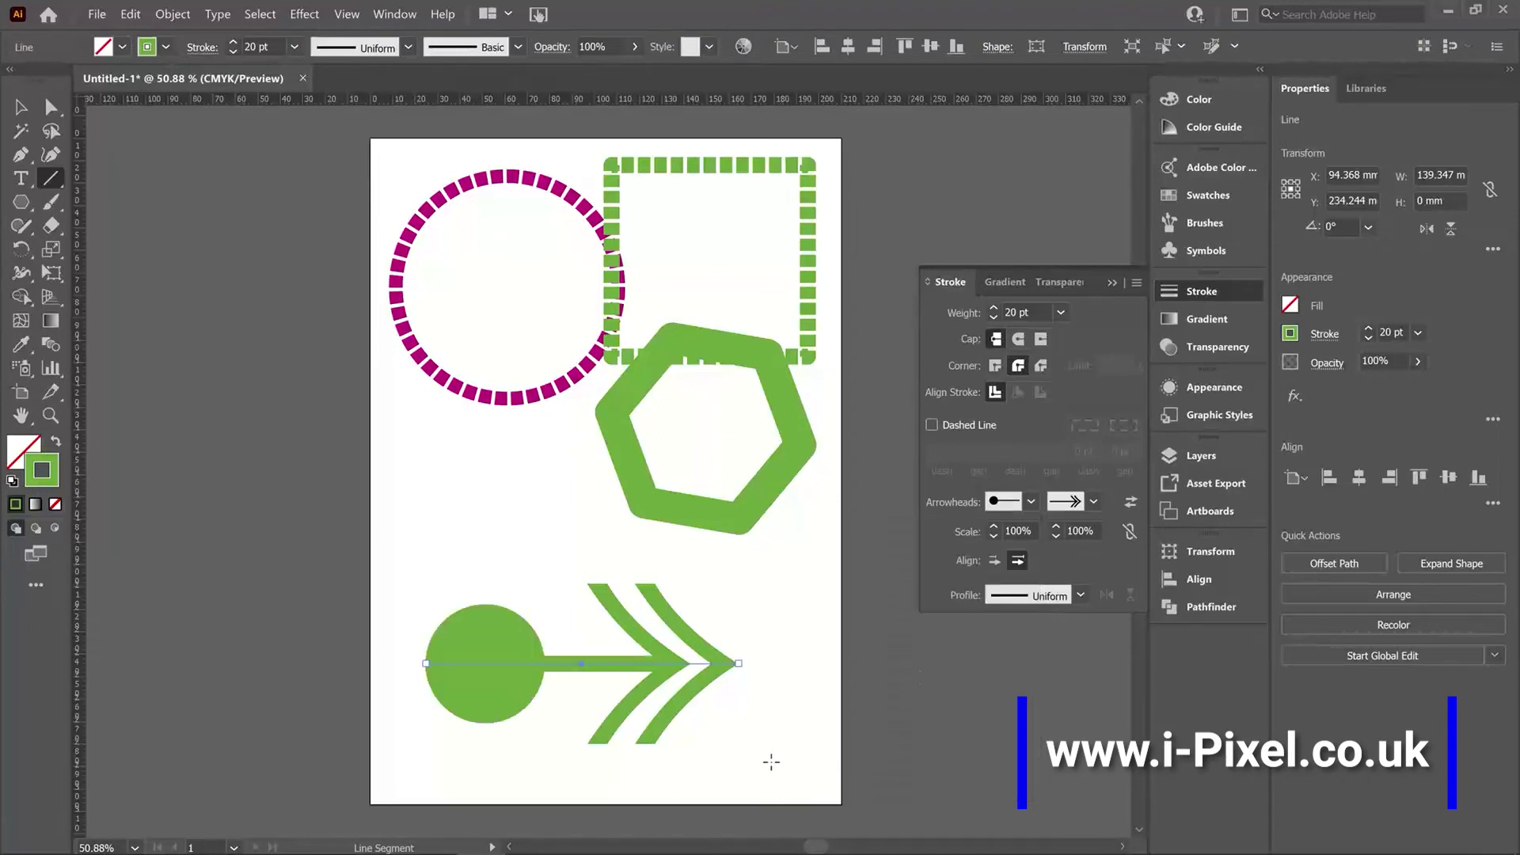
- Scale both arrowheads to 50%, and keep the arrow tips placed at the path ends
double_click(1078, 531)
text(5)
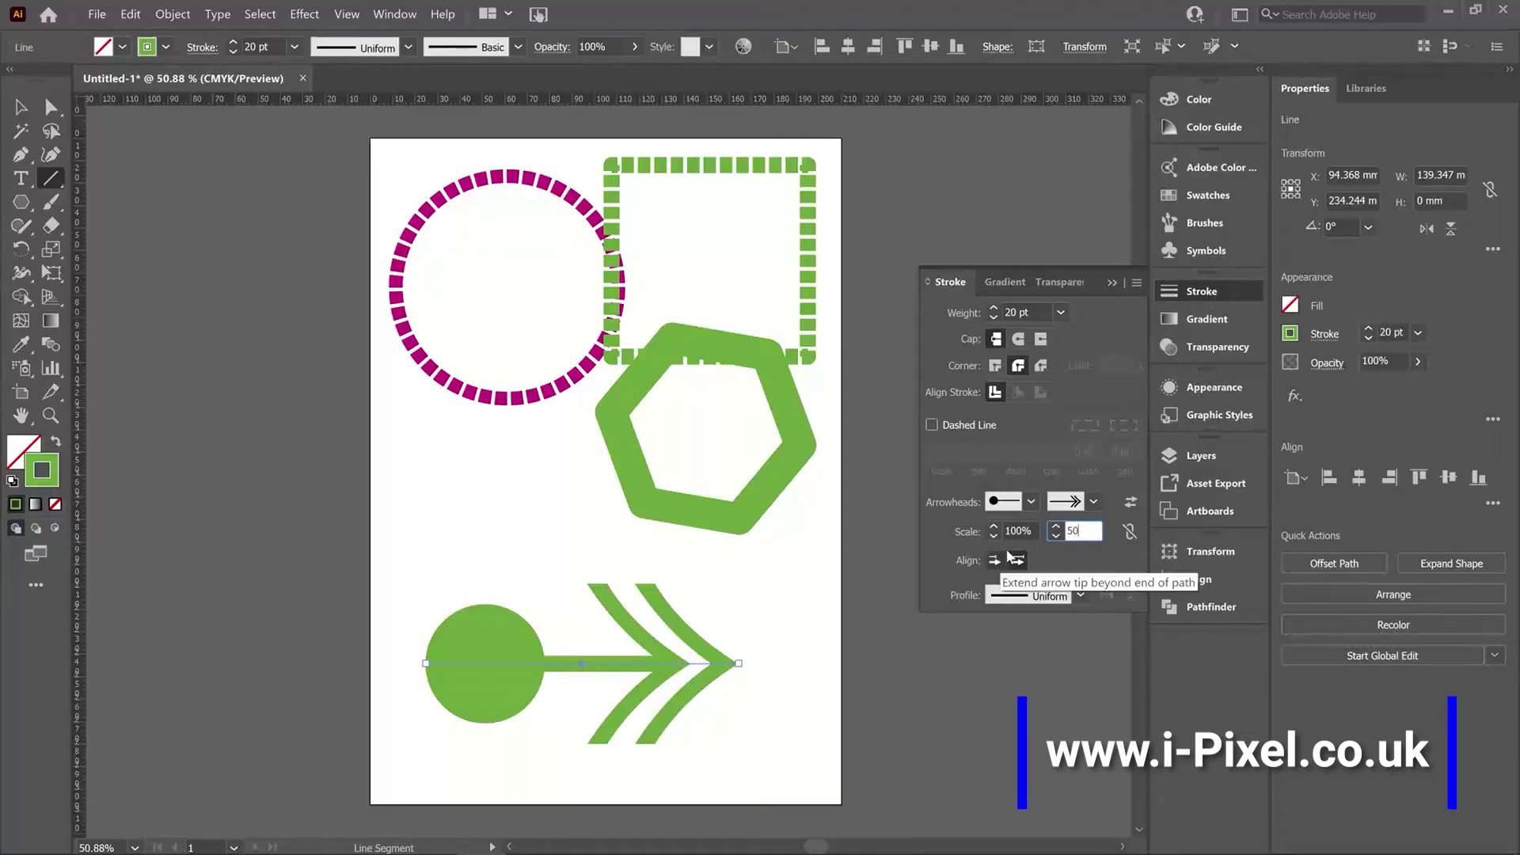
text(0)
click(1018, 532)
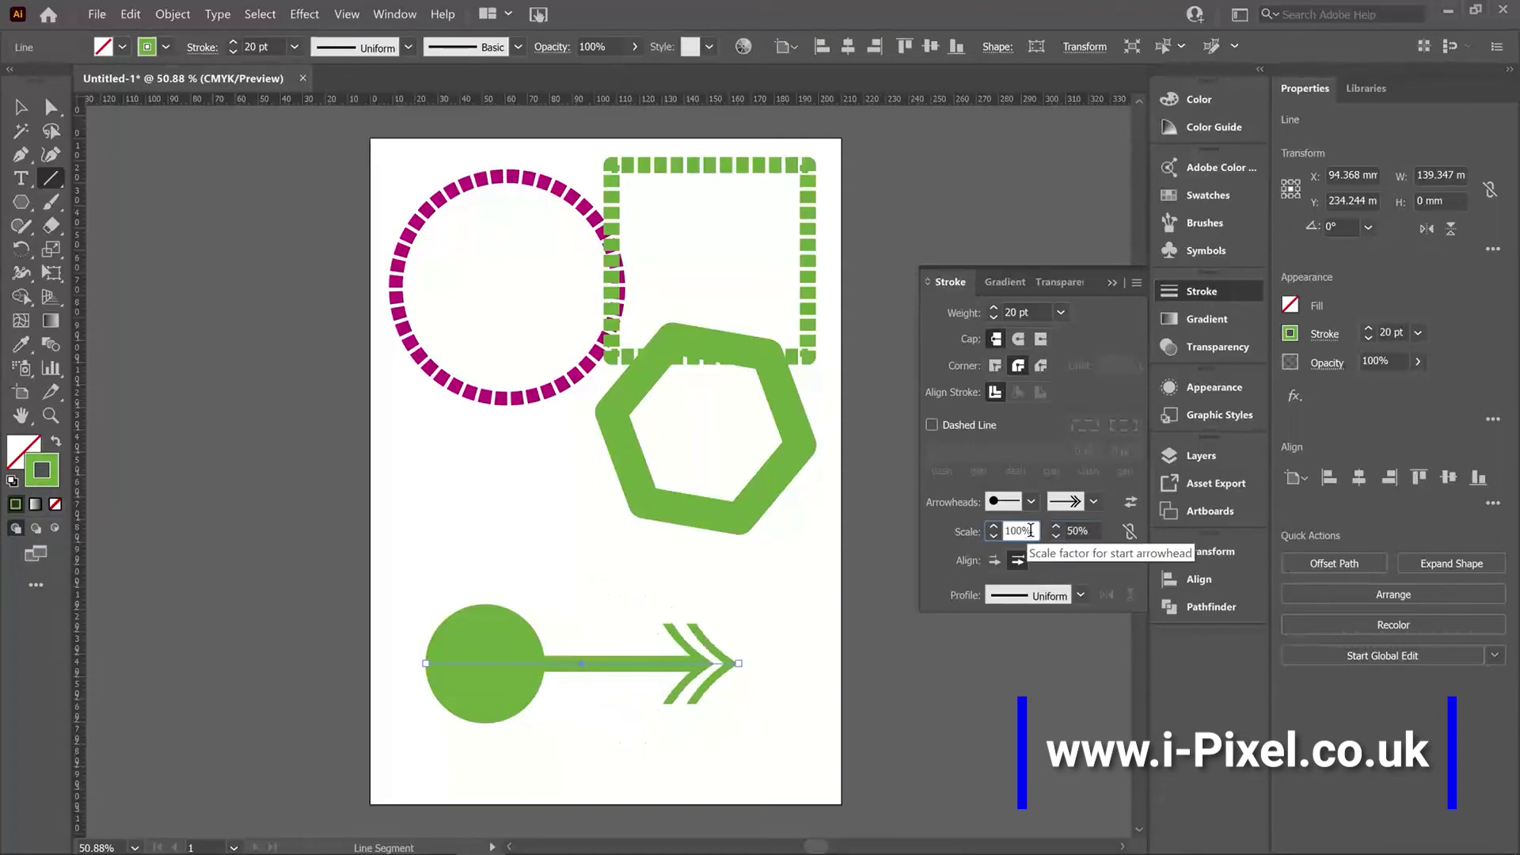
double_click(1018, 531)
text(50)
key(Return)
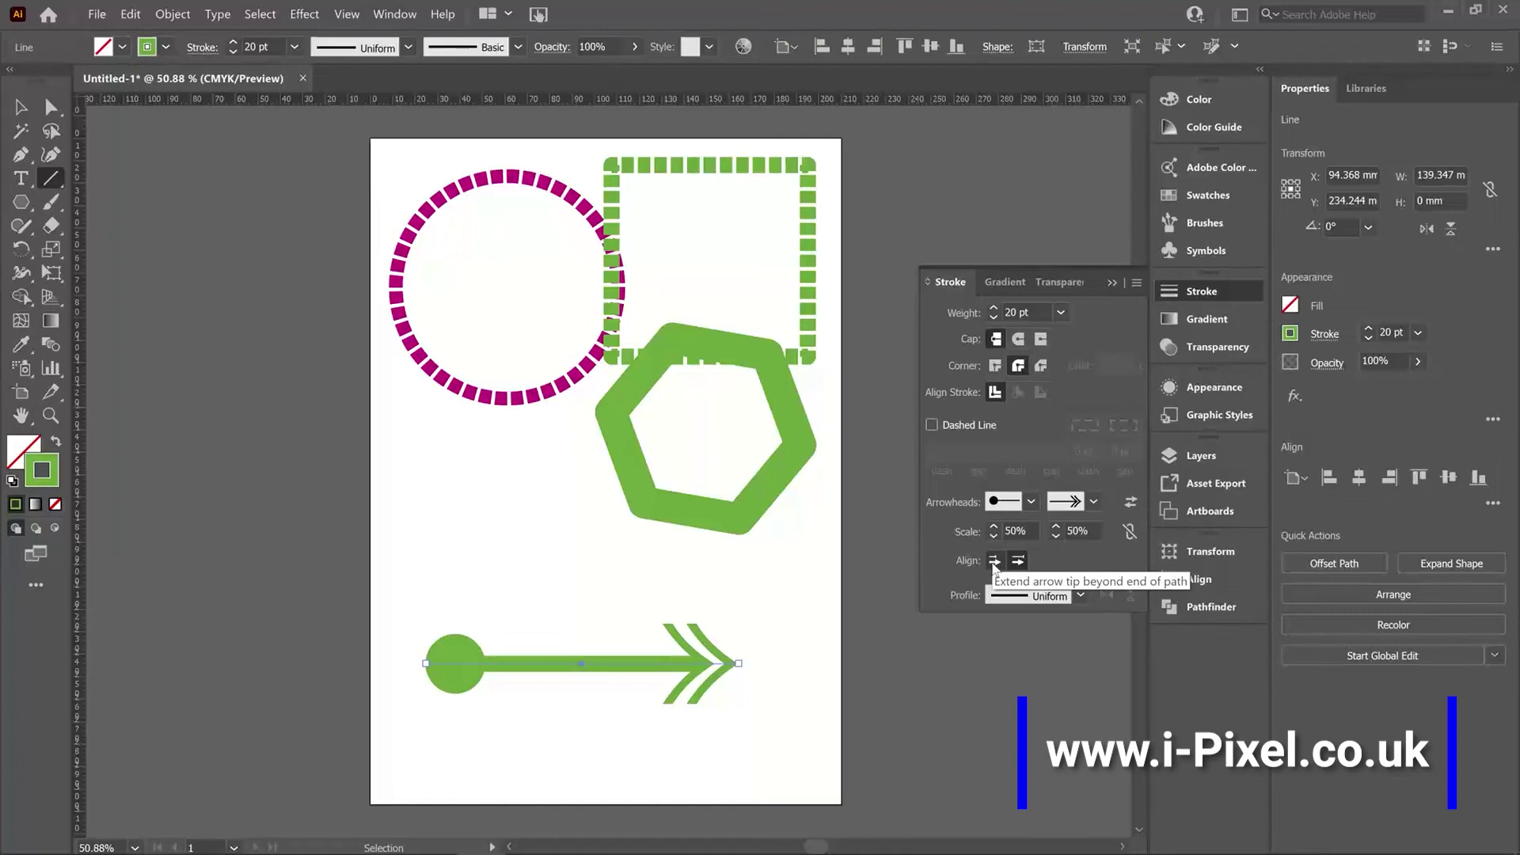
click(995, 562)
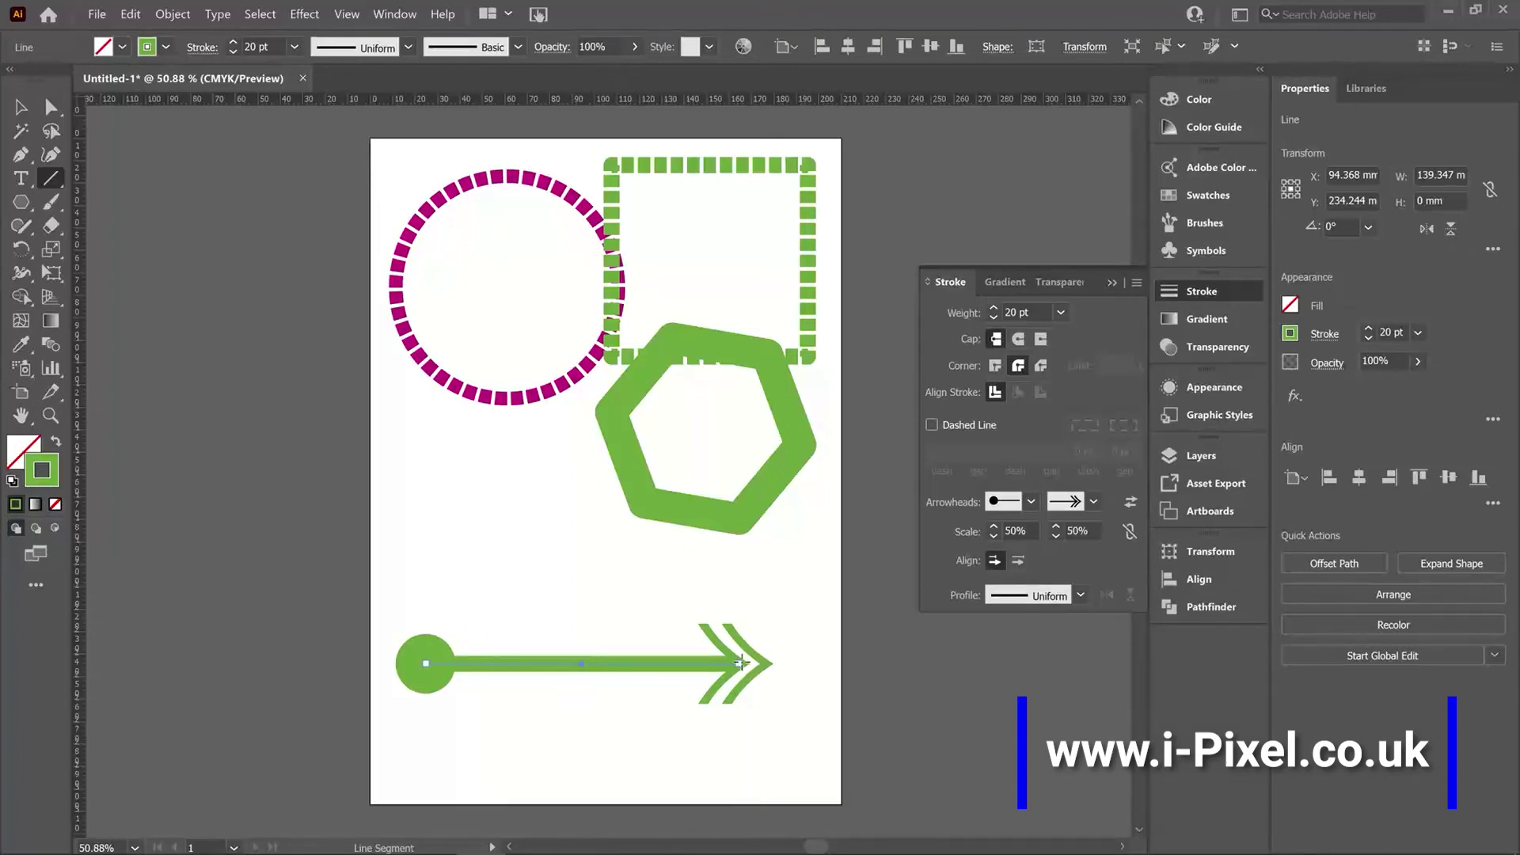
click(1020, 561)
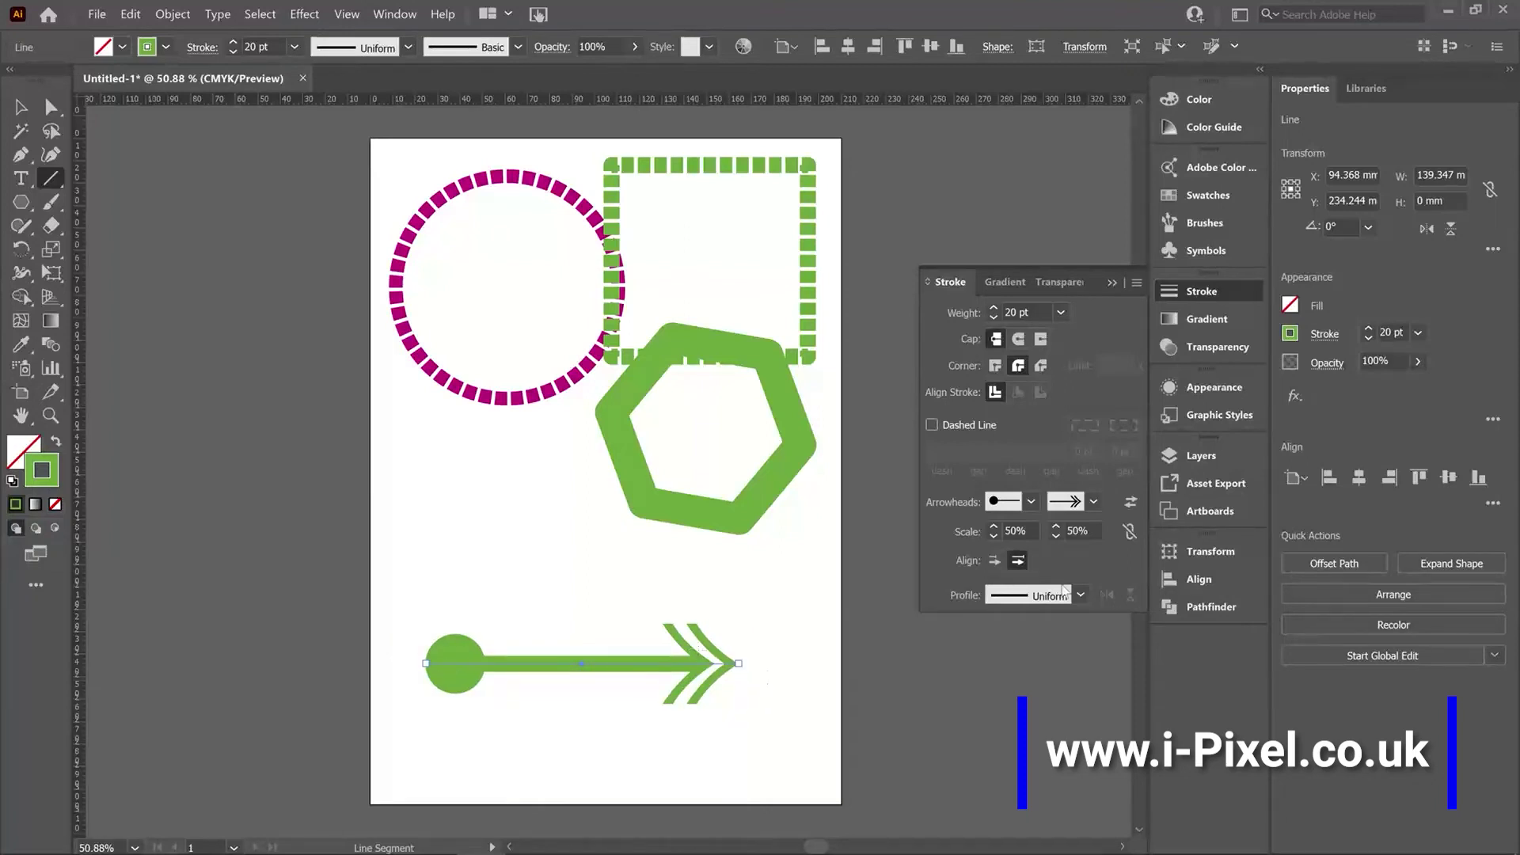
click(995, 560)
click(1020, 560)
- Move the arrow line up across the hexagon and nudge the hexagon down slightly
click(21, 107)
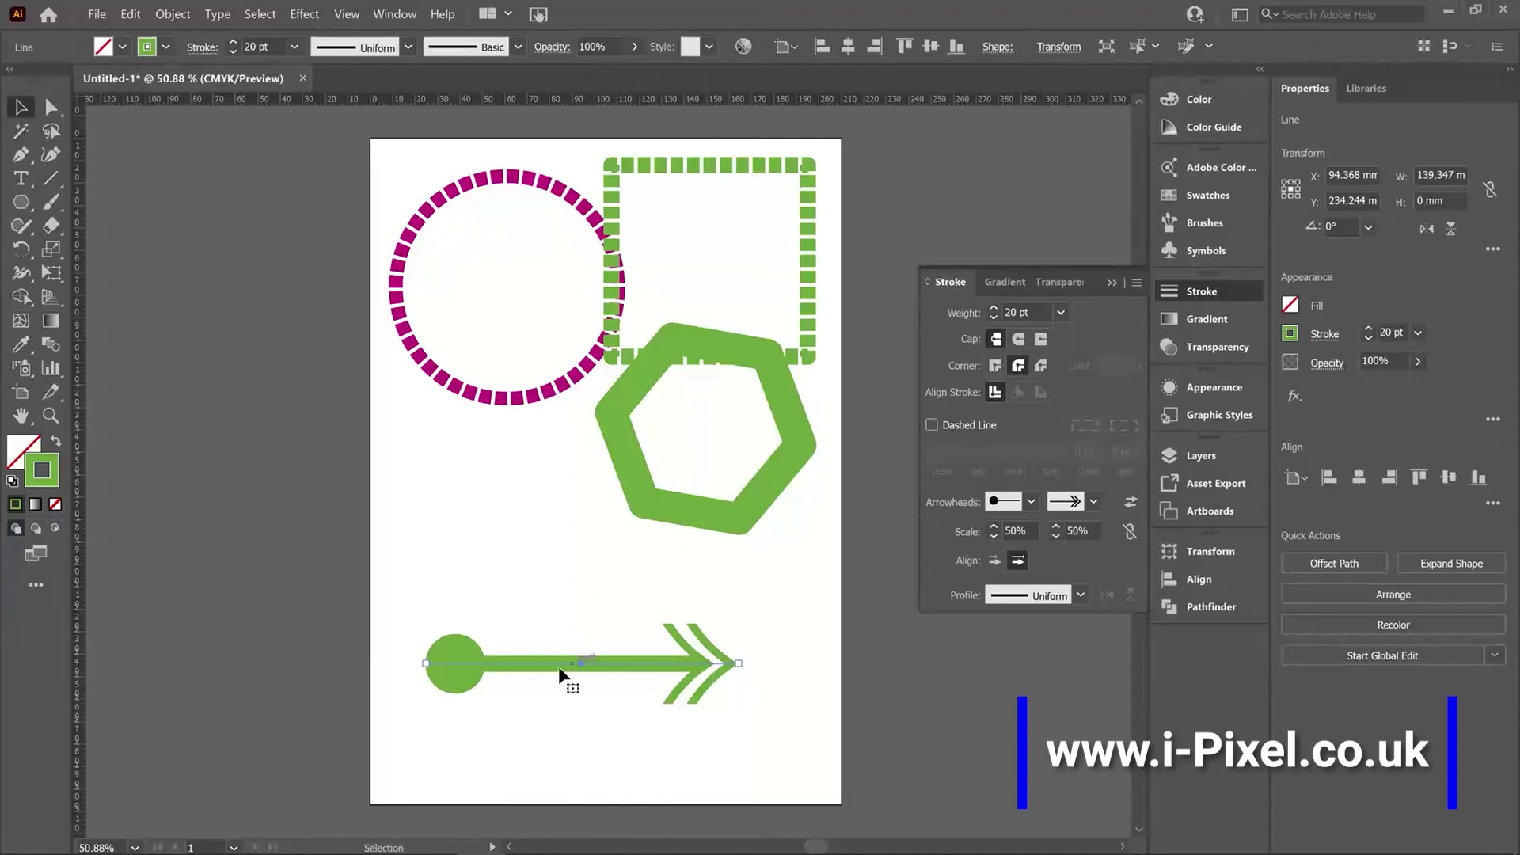
drag(560, 672, 555, 466)
click(593, 549)
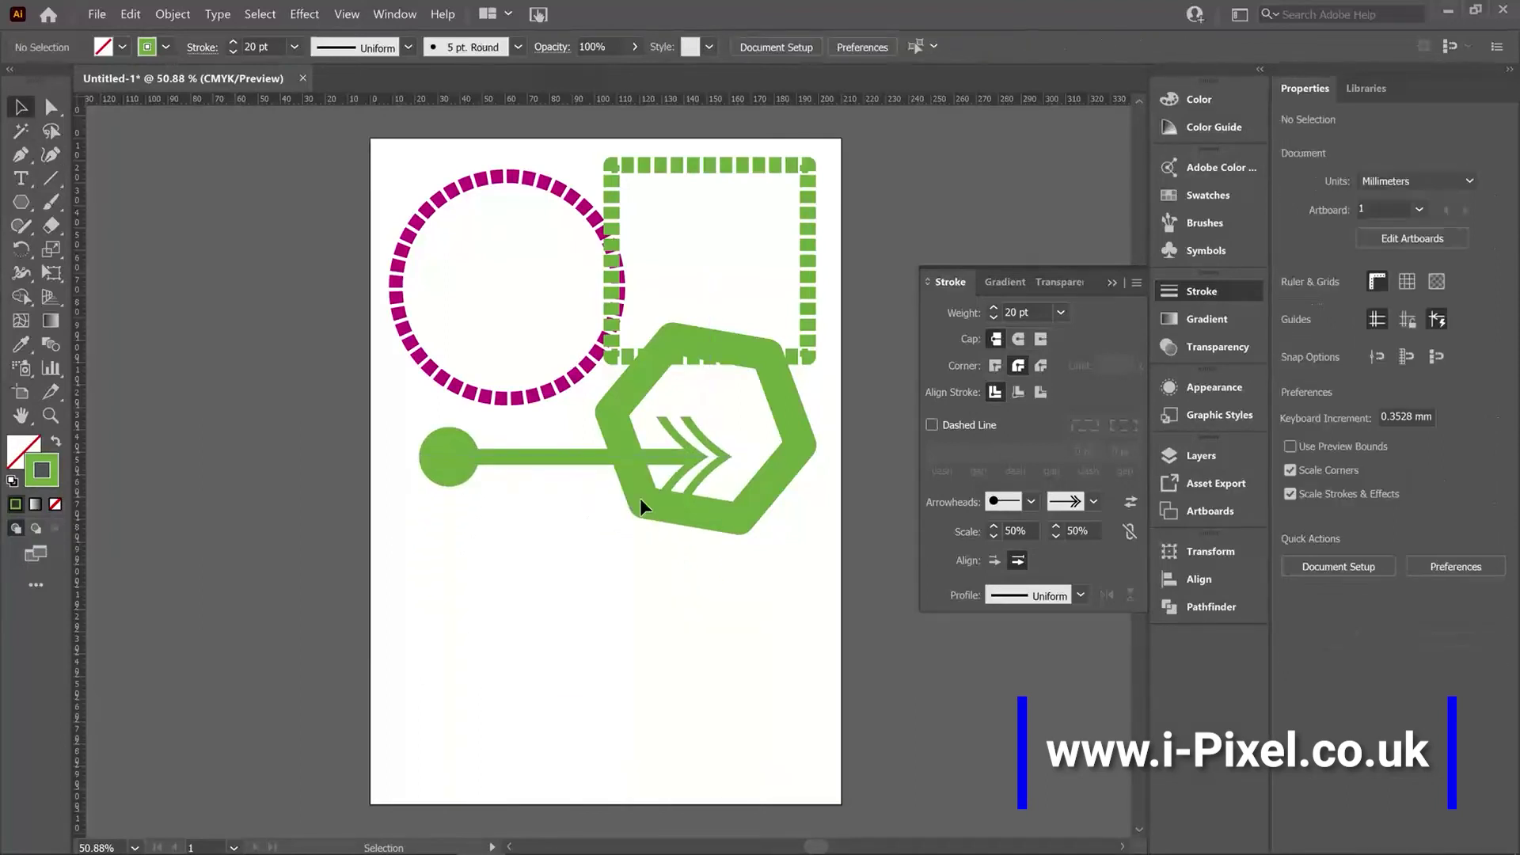
drag(788, 380, 779, 416)
click(646, 704)
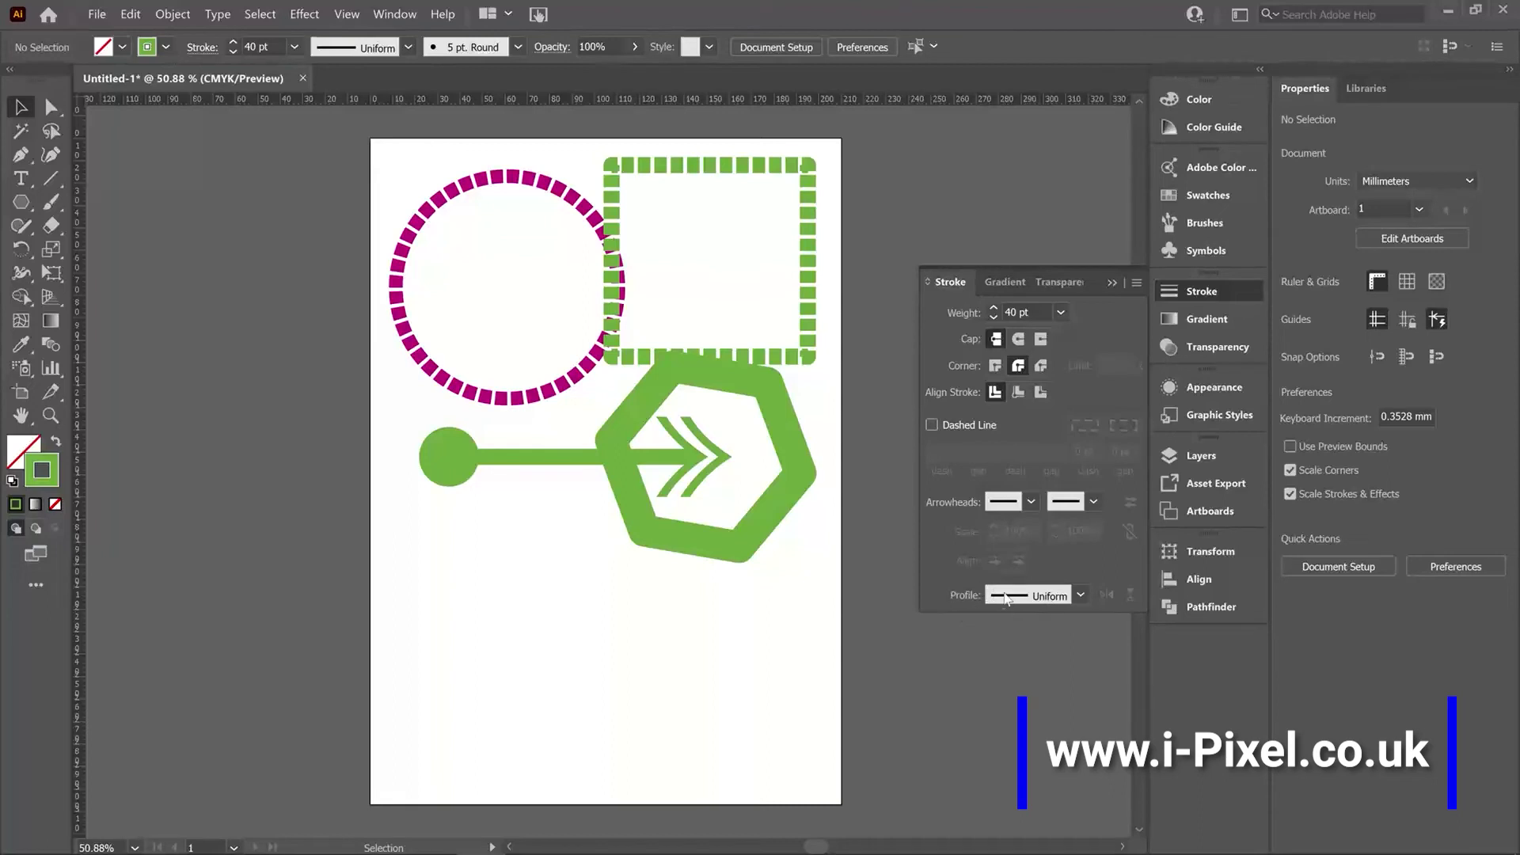
- Draw a new circle below the arrow with the Ellipse Tool
click(21, 202)
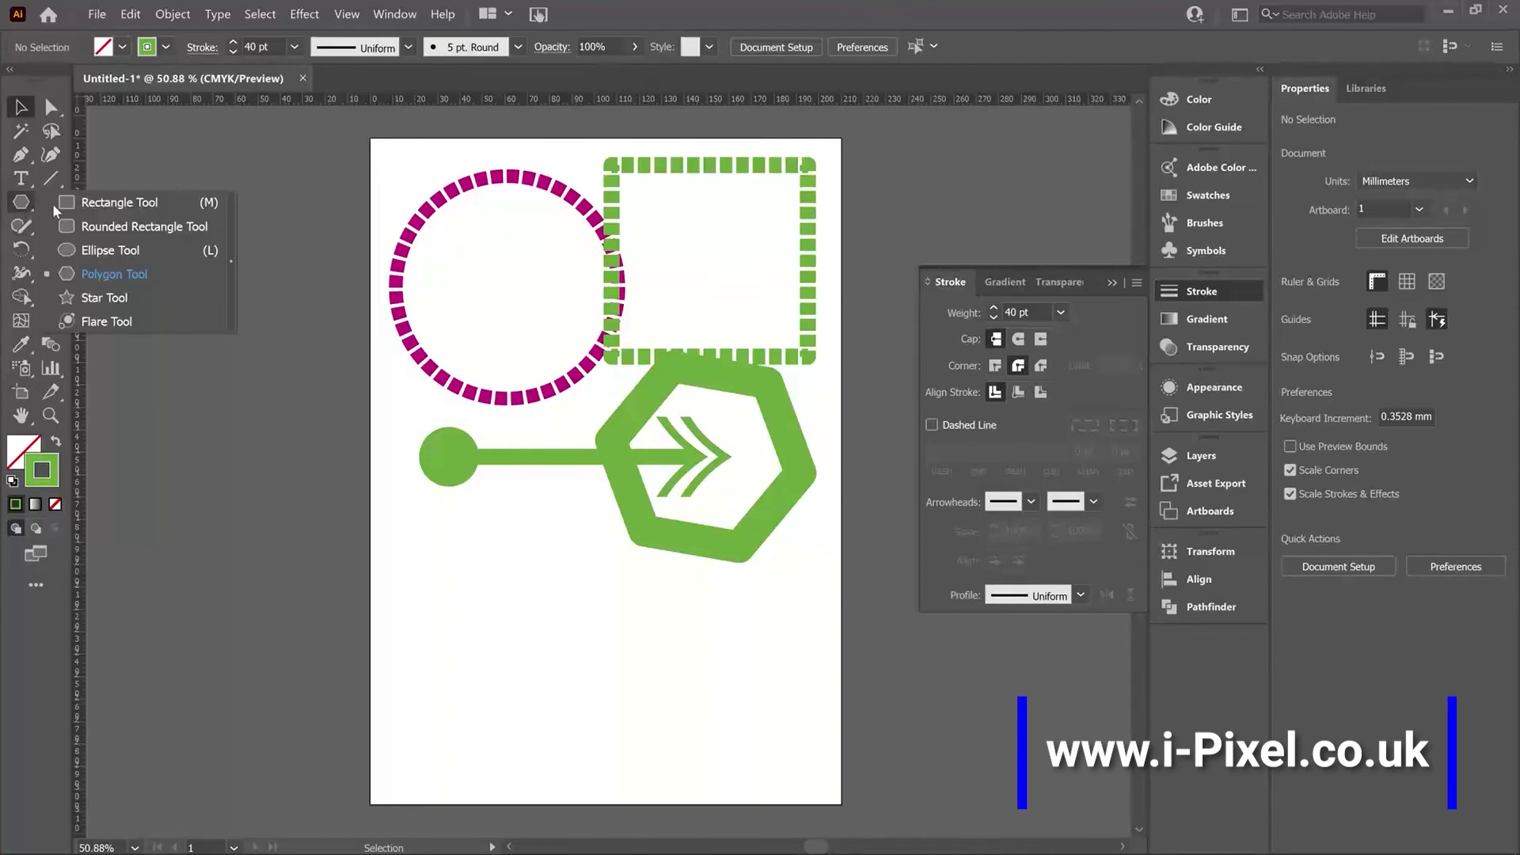
click(110, 249)
mouse_move(491, 548)
mouse_down()
mouse_move(526, 604)
mouse_move(685, 746)
mouse_up()
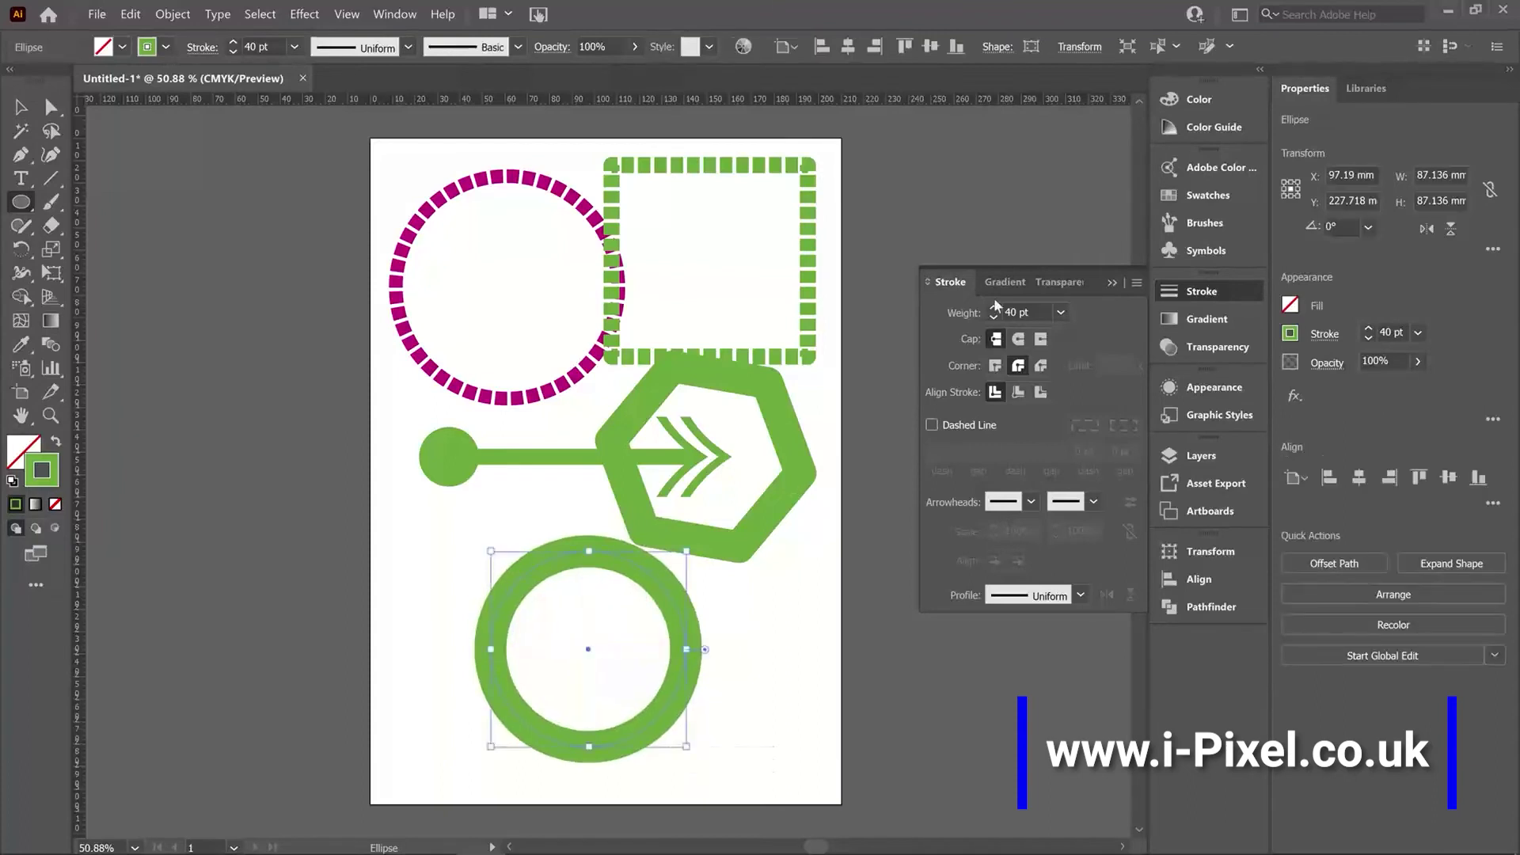
- Set the new circle's stroke weight to 10 pt
click(1061, 312)
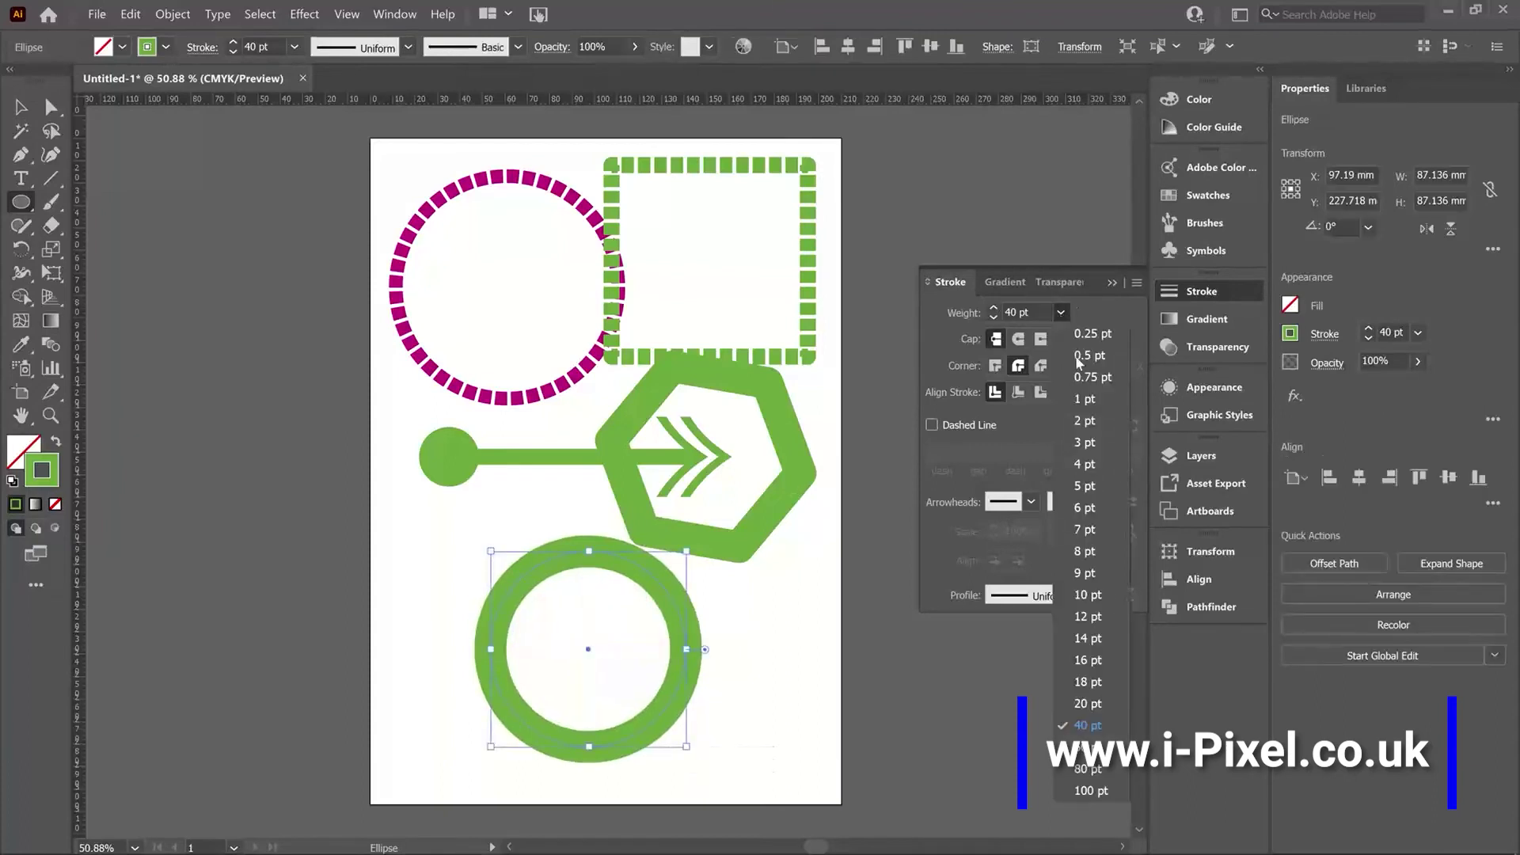
click(1107, 589)
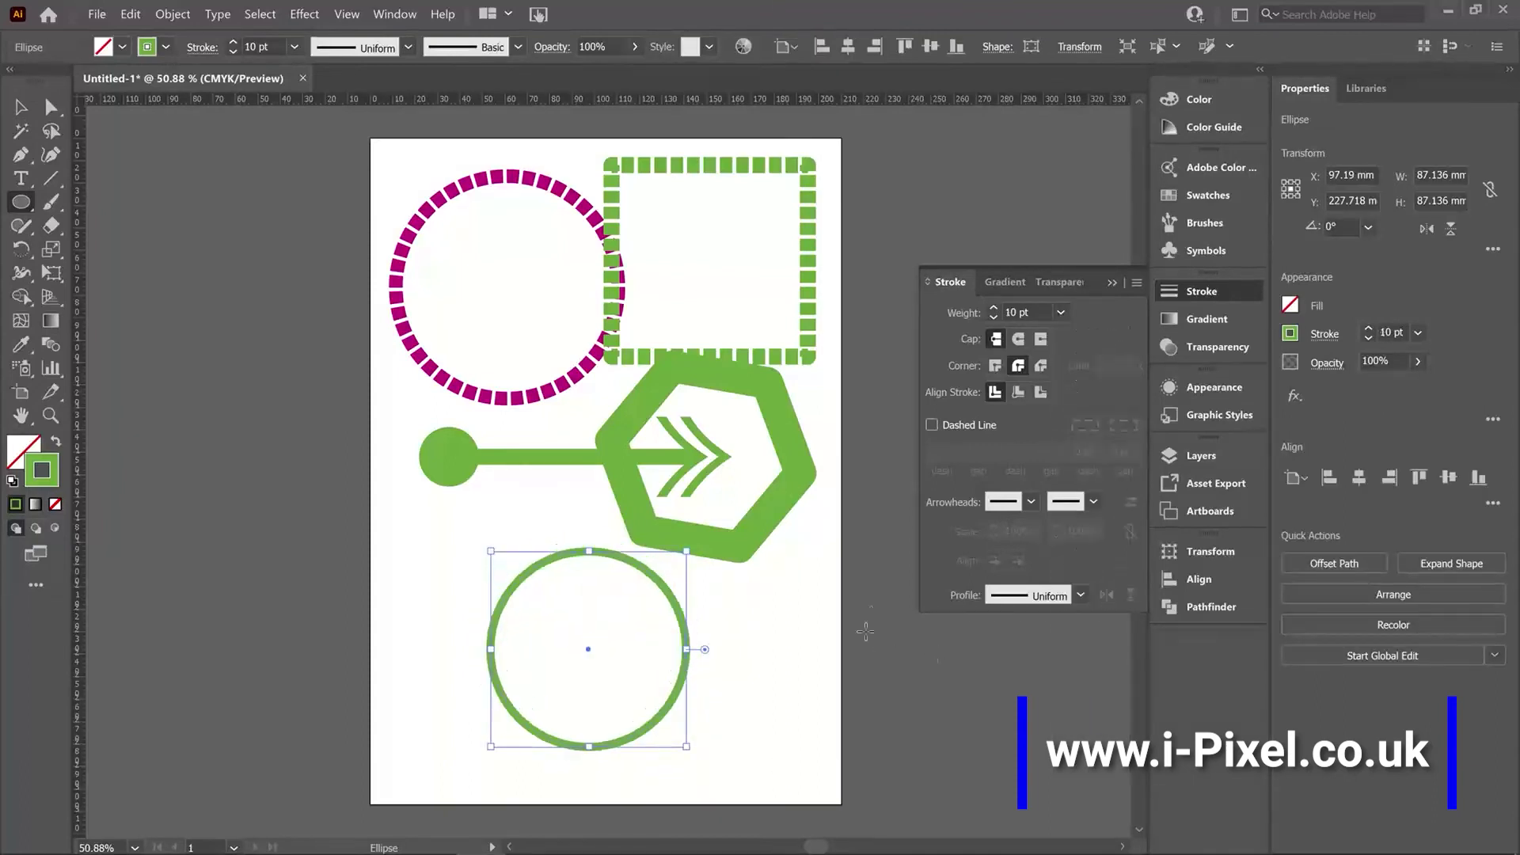
click(1082, 595)
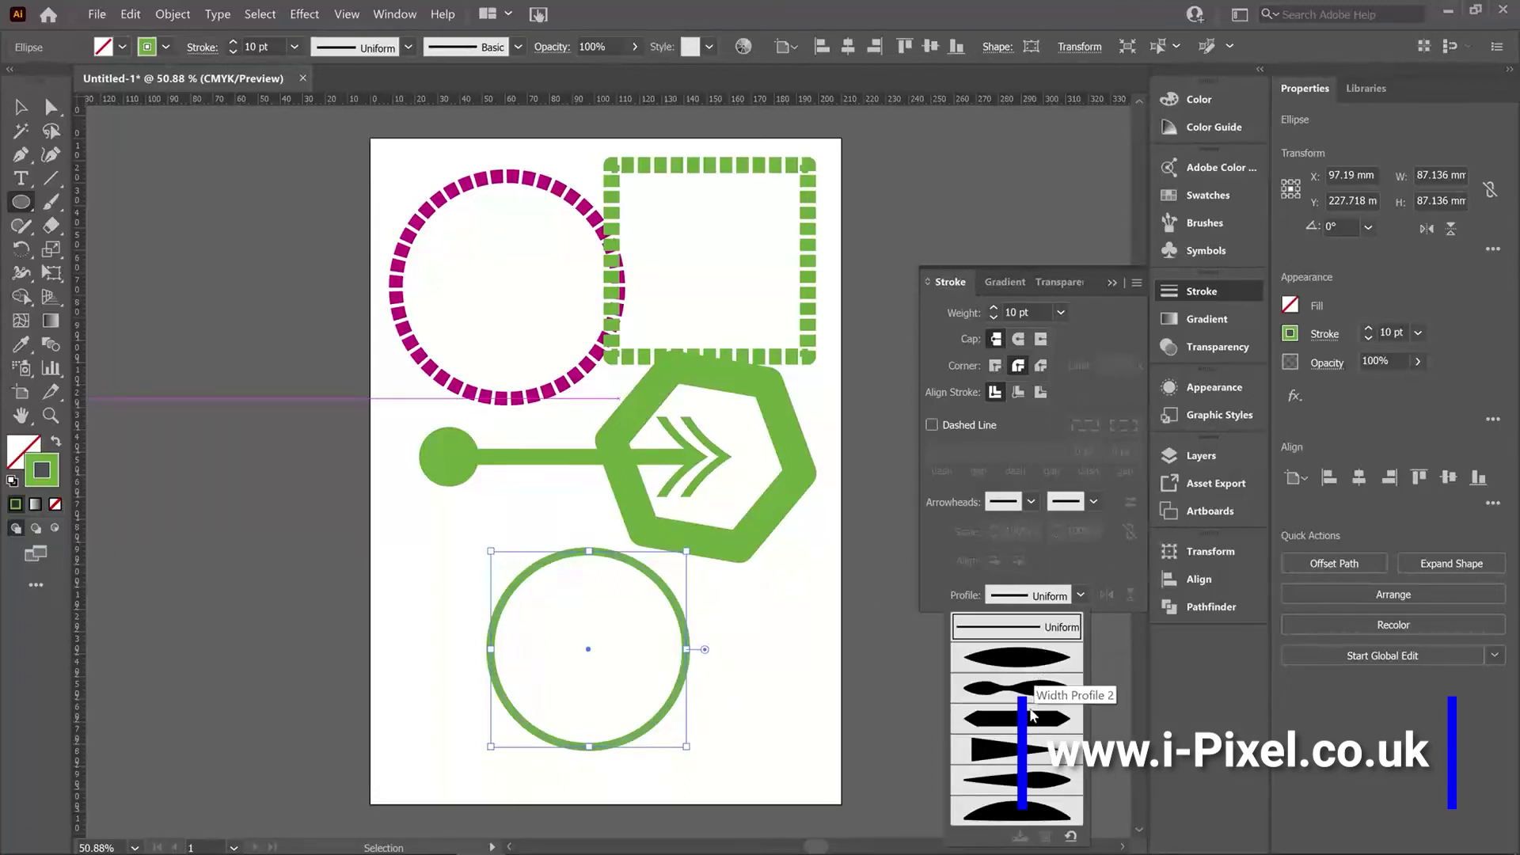
- Preview Width Profile 1, Profile 2, tapered and lens profiles on the 25 pt stroke, ending on Uniform
click(1022, 657)
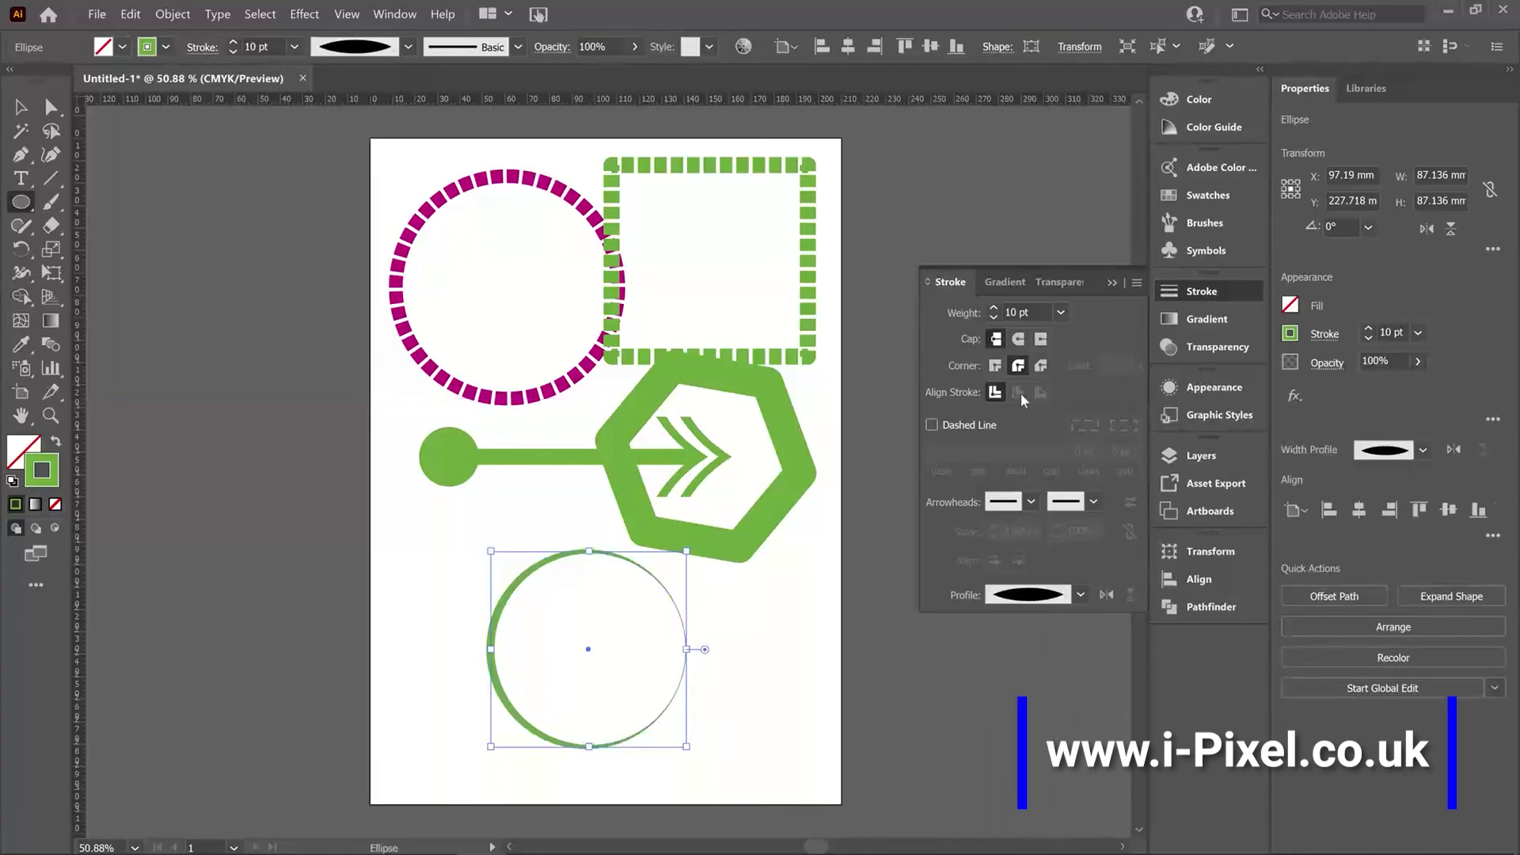
drag(995, 309, 994, 309)
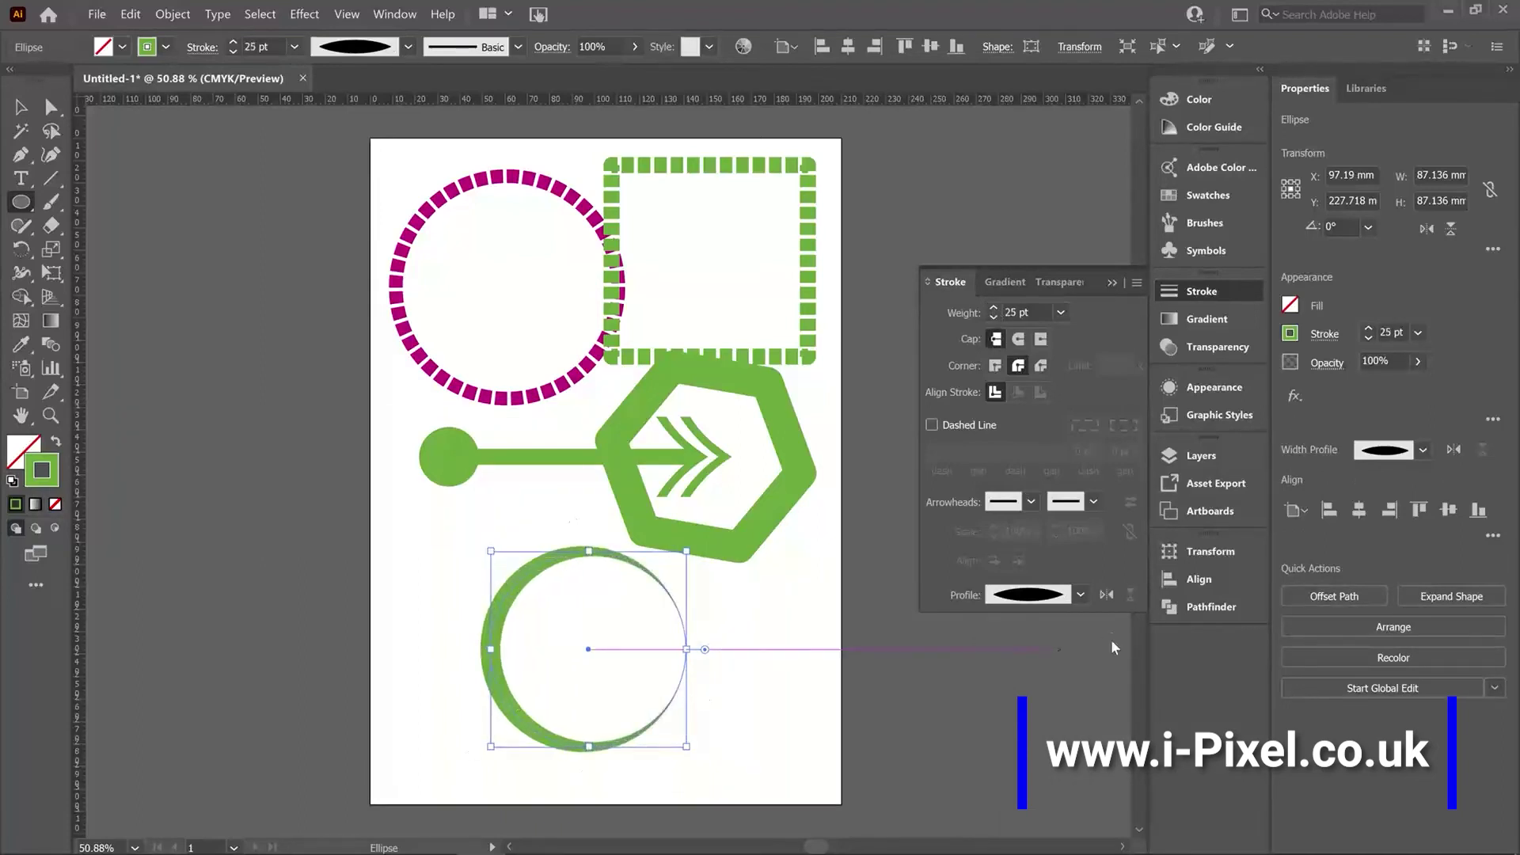
click(1081, 595)
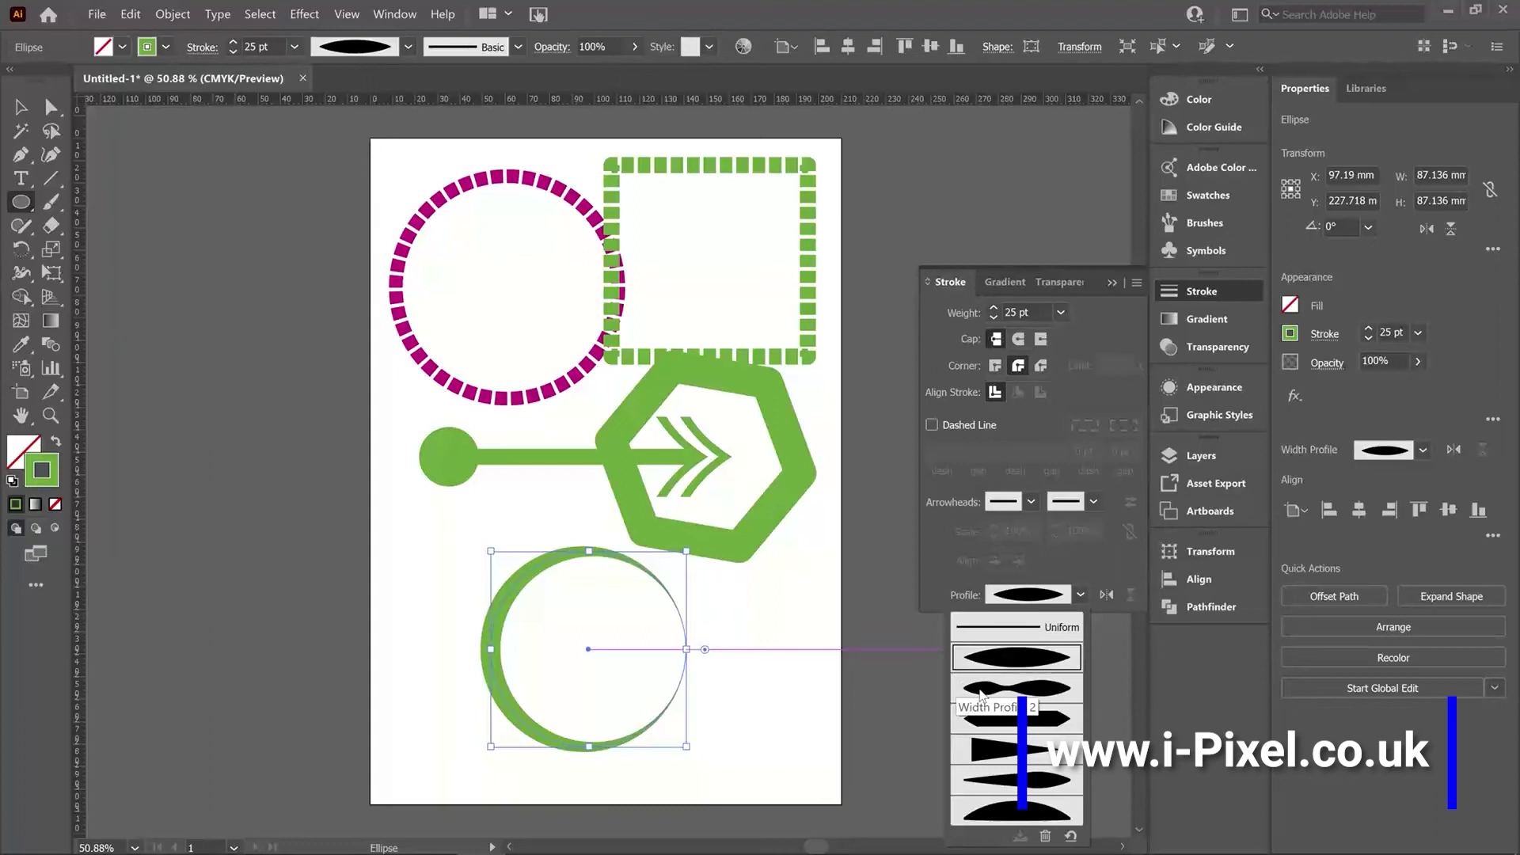
click(982, 691)
click(1087, 598)
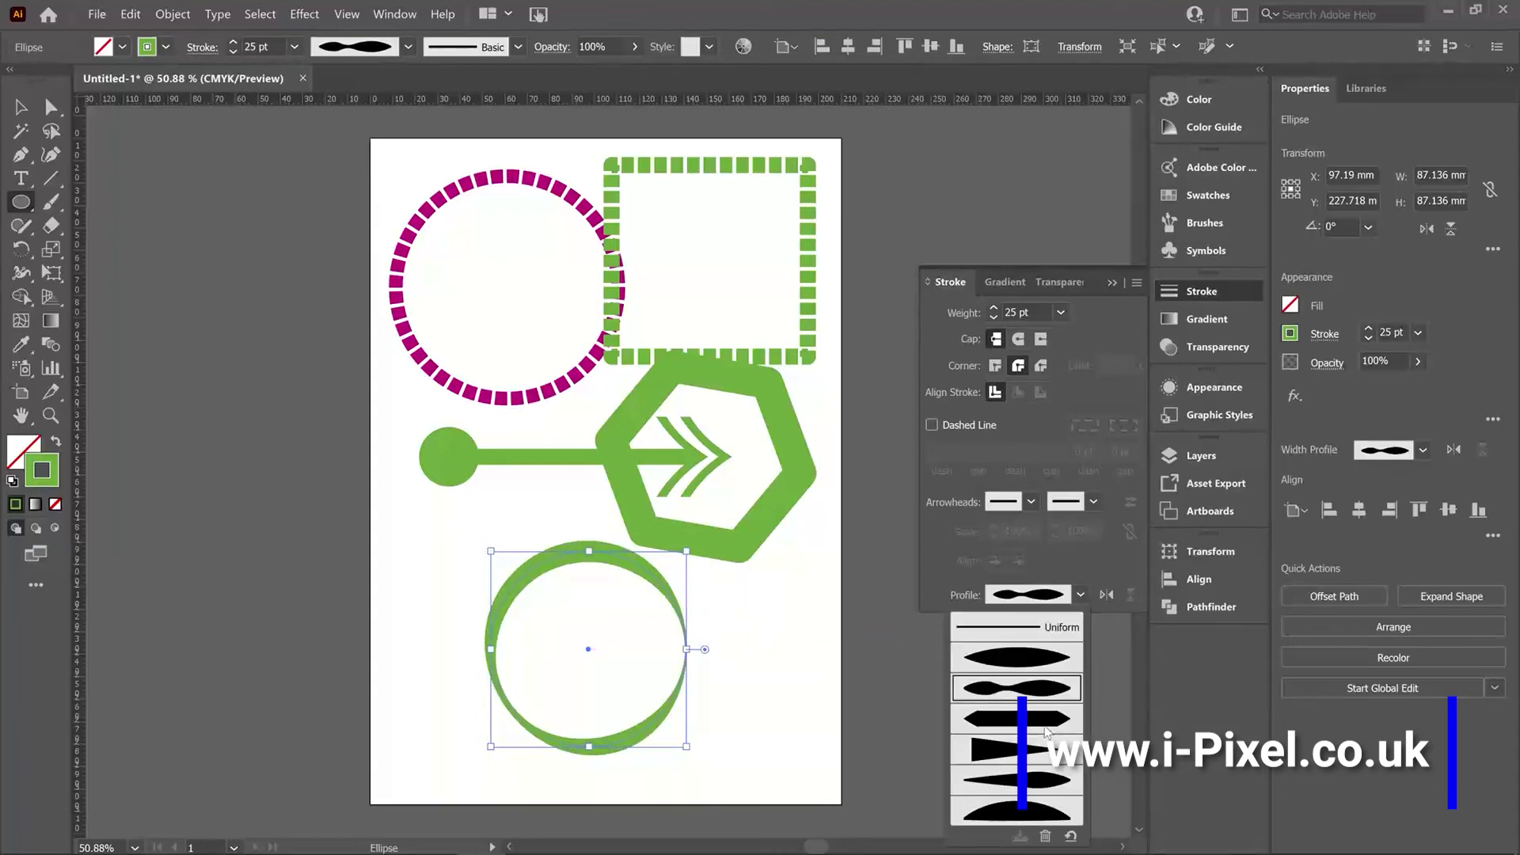
click(1046, 725)
click(1080, 596)
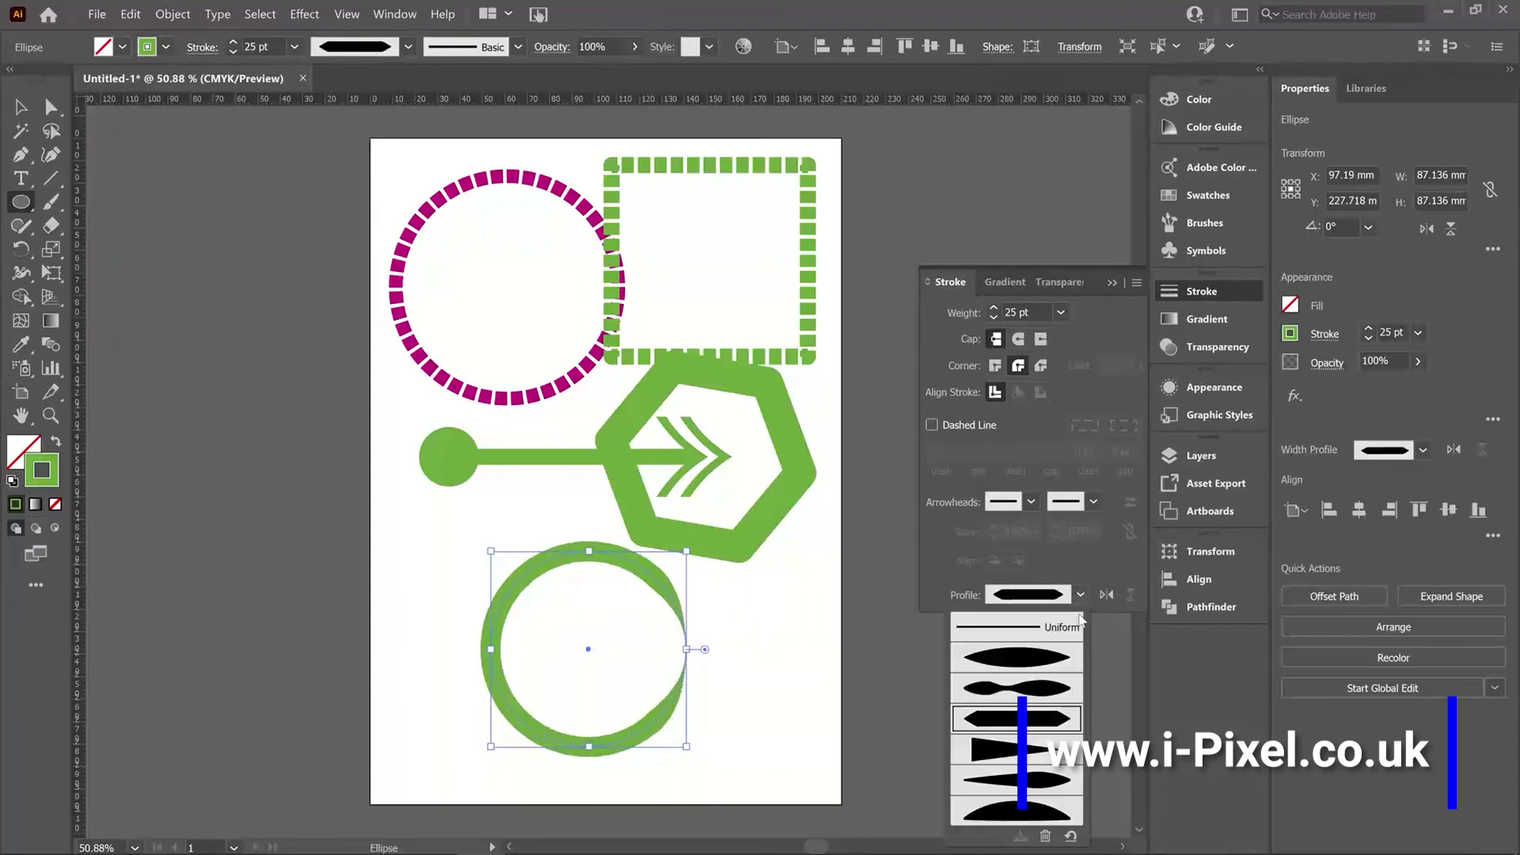
click(1027, 759)
click(1080, 596)
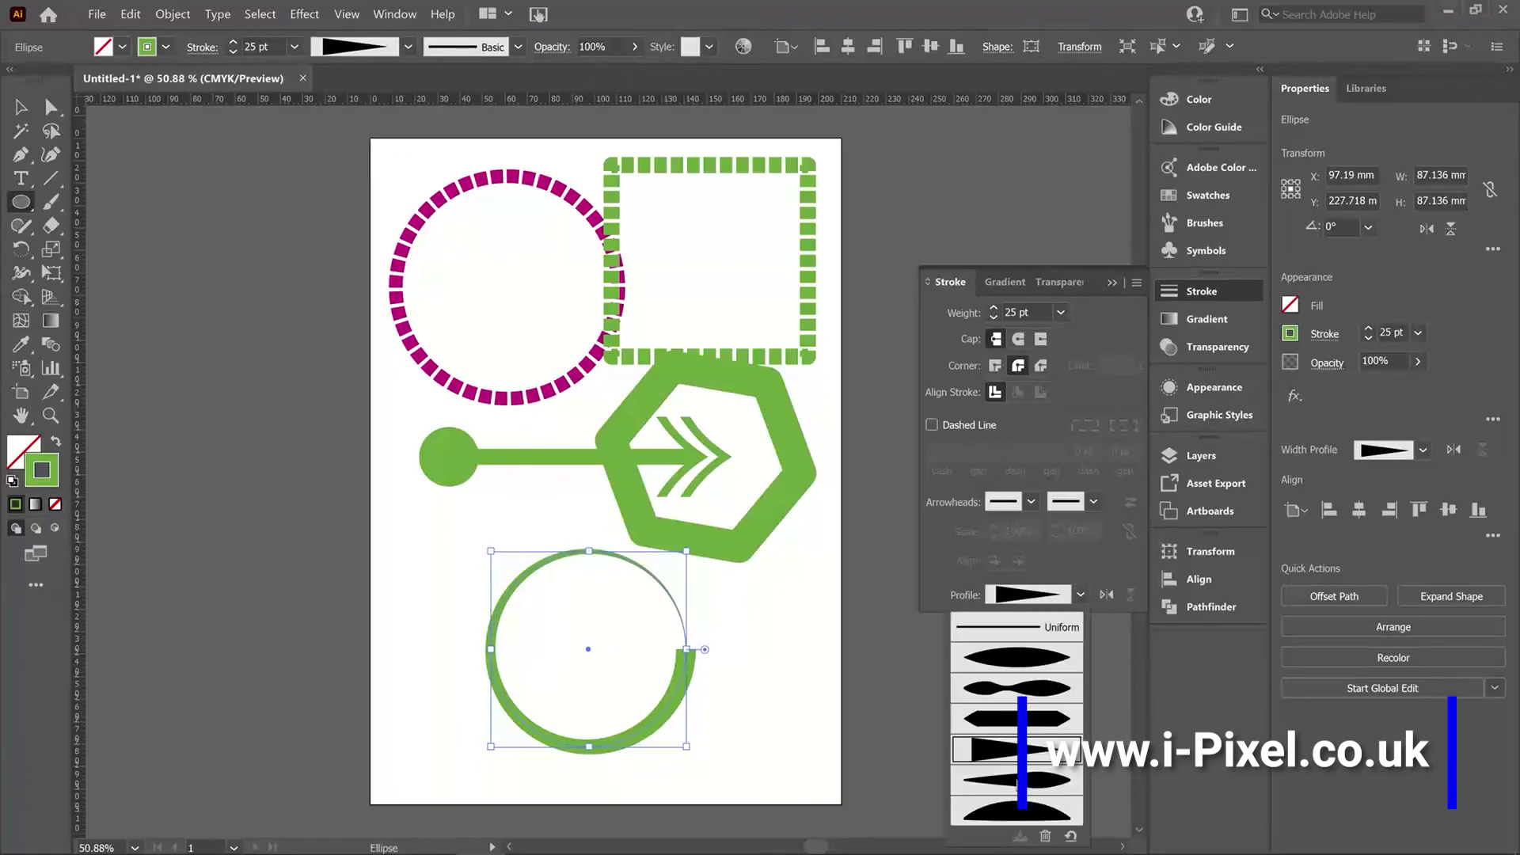
click(1038, 687)
click(1080, 596)
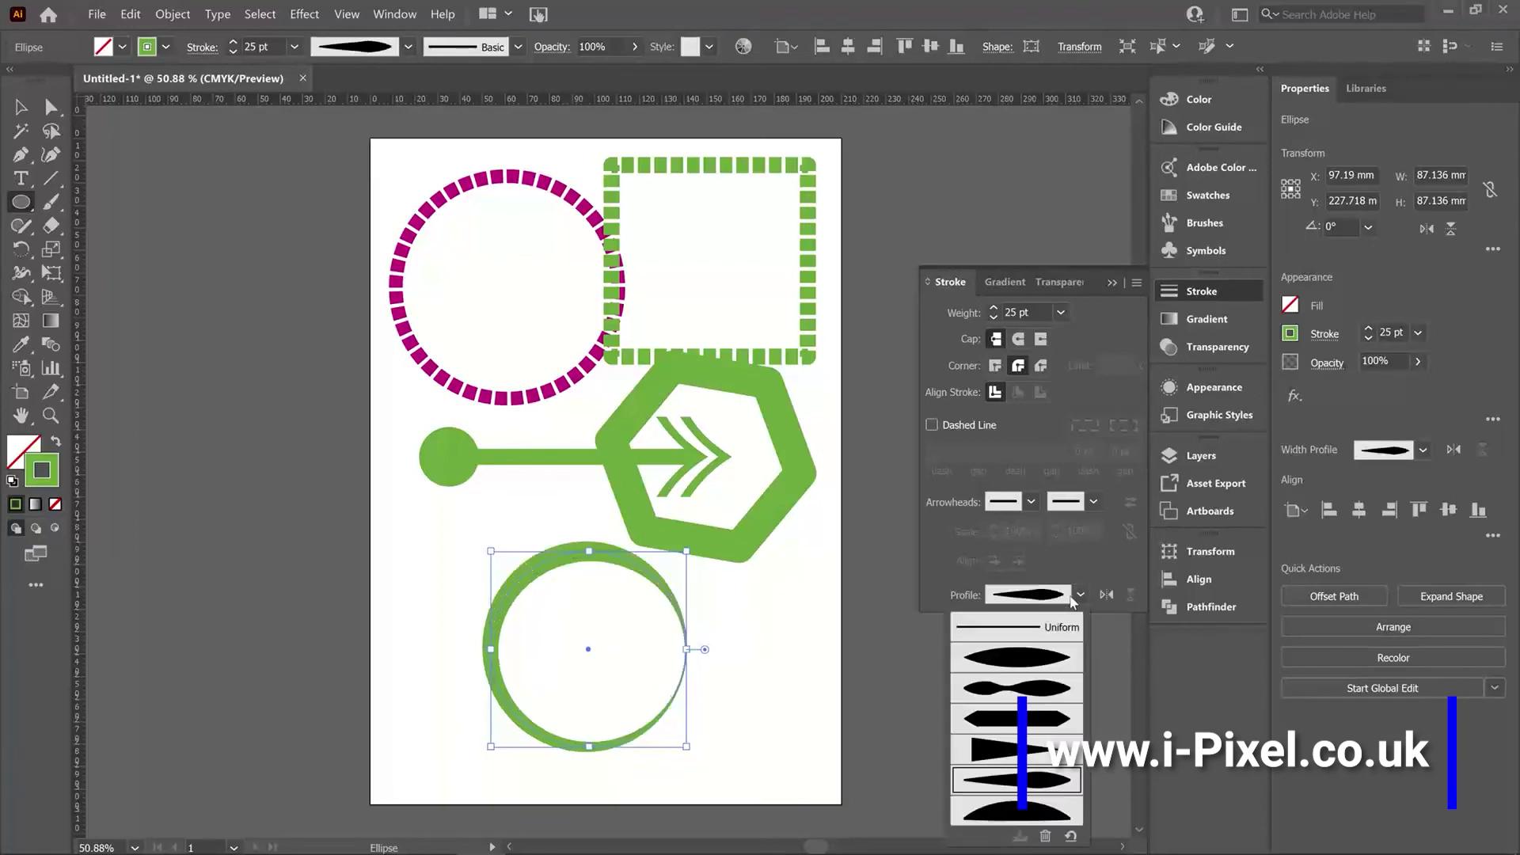
click(1035, 623)
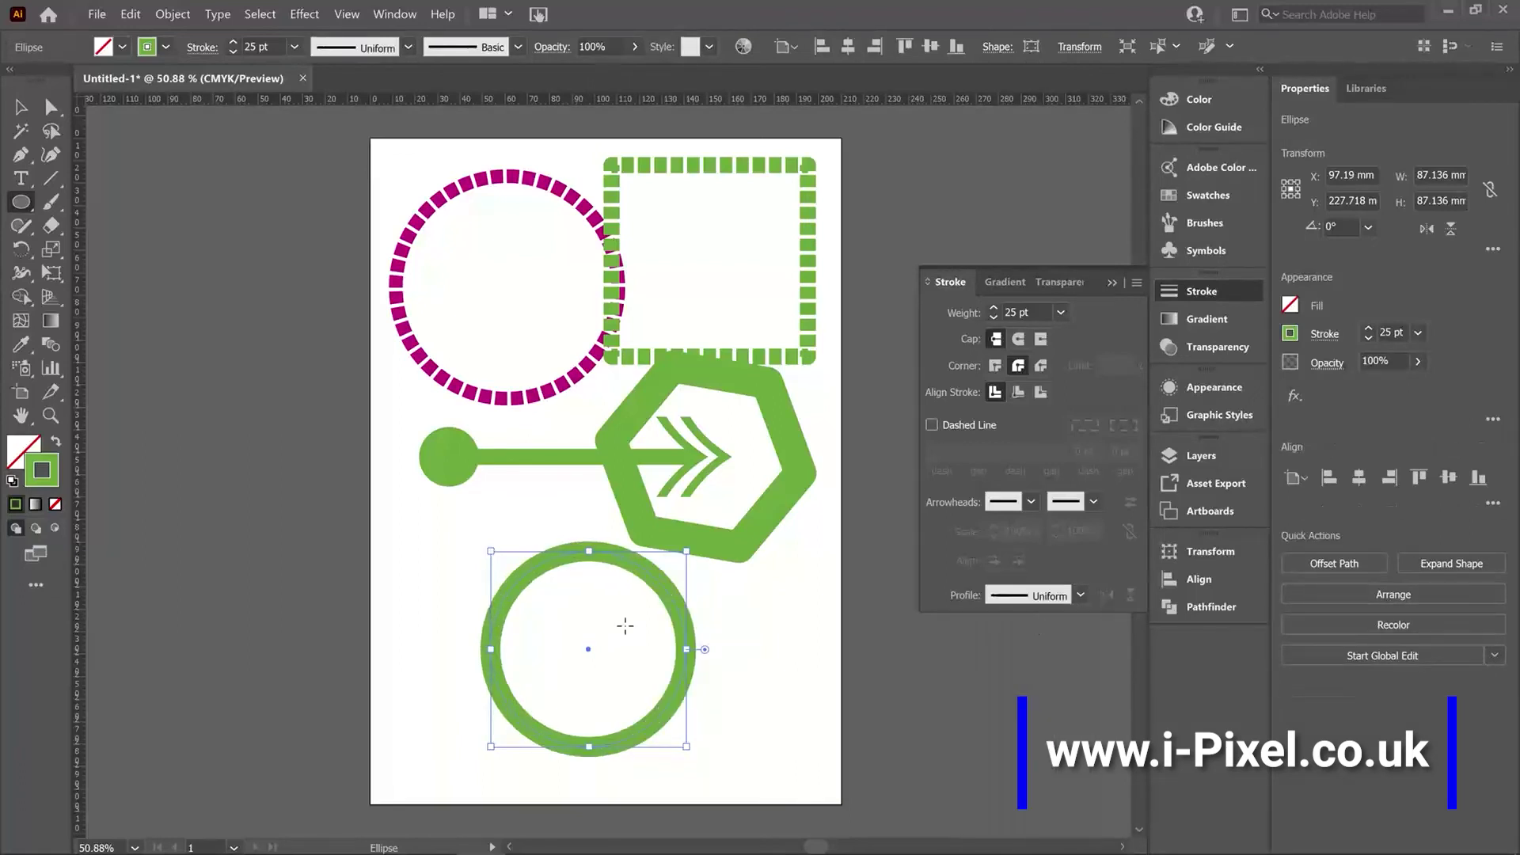
- Drag out three width points on the ring's stroke with the Width Tool, including one at the lower left
click(18, 276)
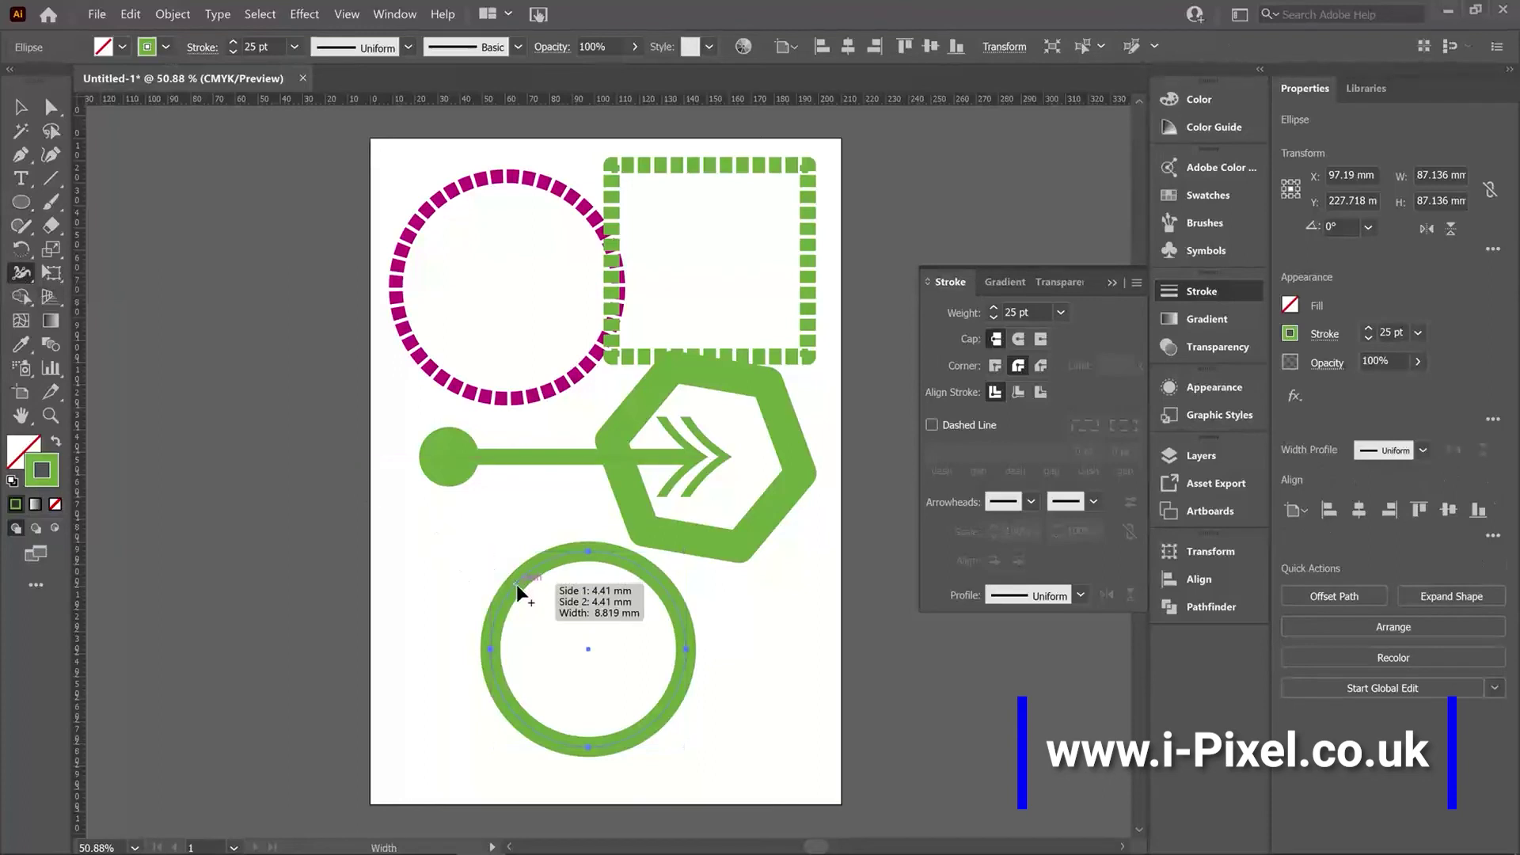
mouse_move(519, 587)
mouse_down()
mouse_move(541, 608)
mouse_move(521, 599)
mouse_move(529, 637)
mouse_up()
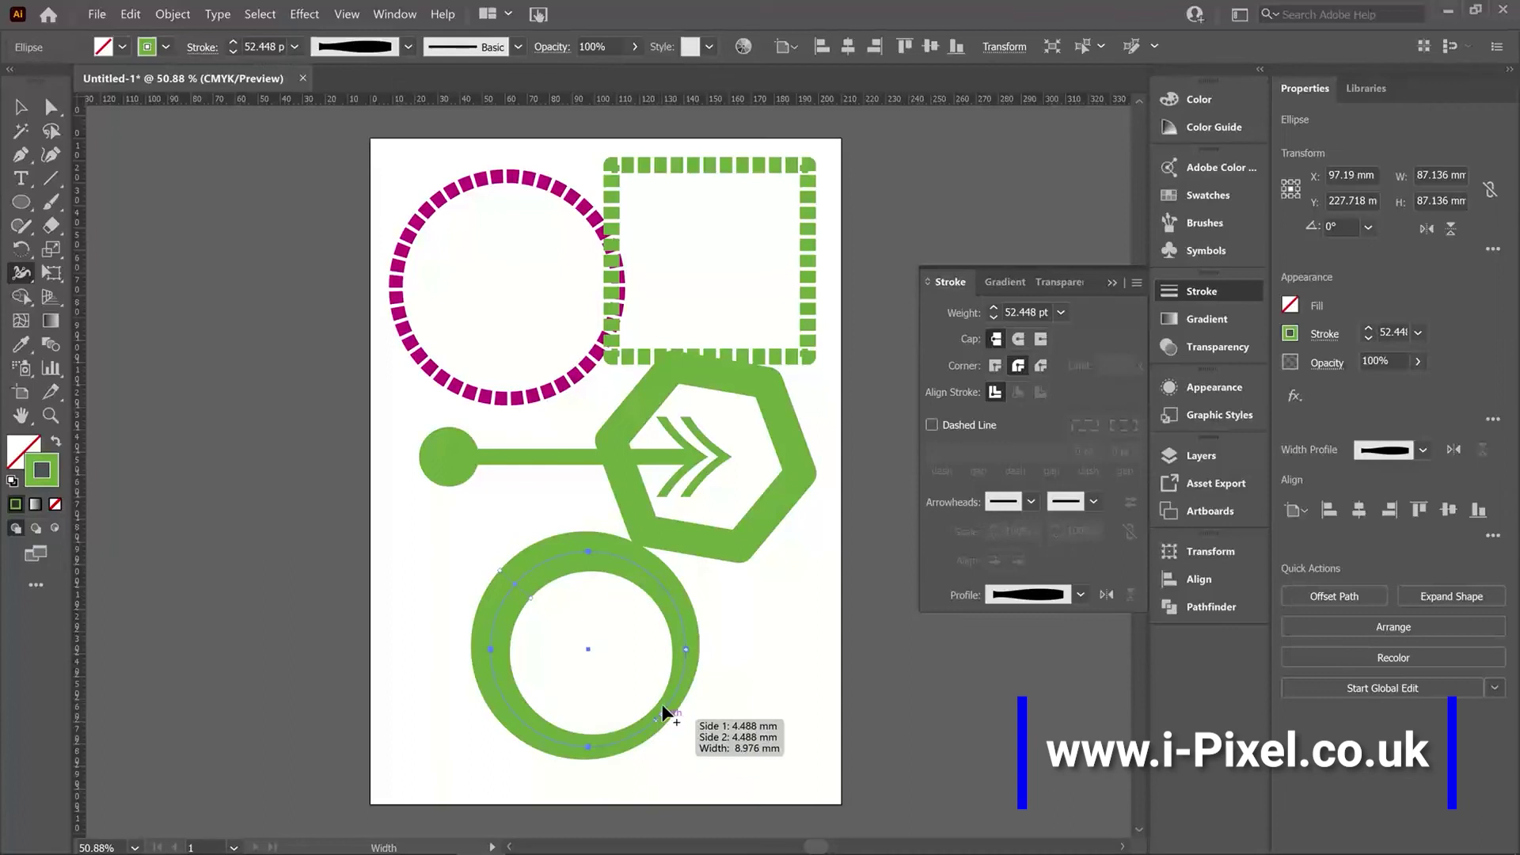
mouse_move(675, 703)
mouse_down()
mouse_move(706, 705)
mouse_move(685, 701)
mouse_up()
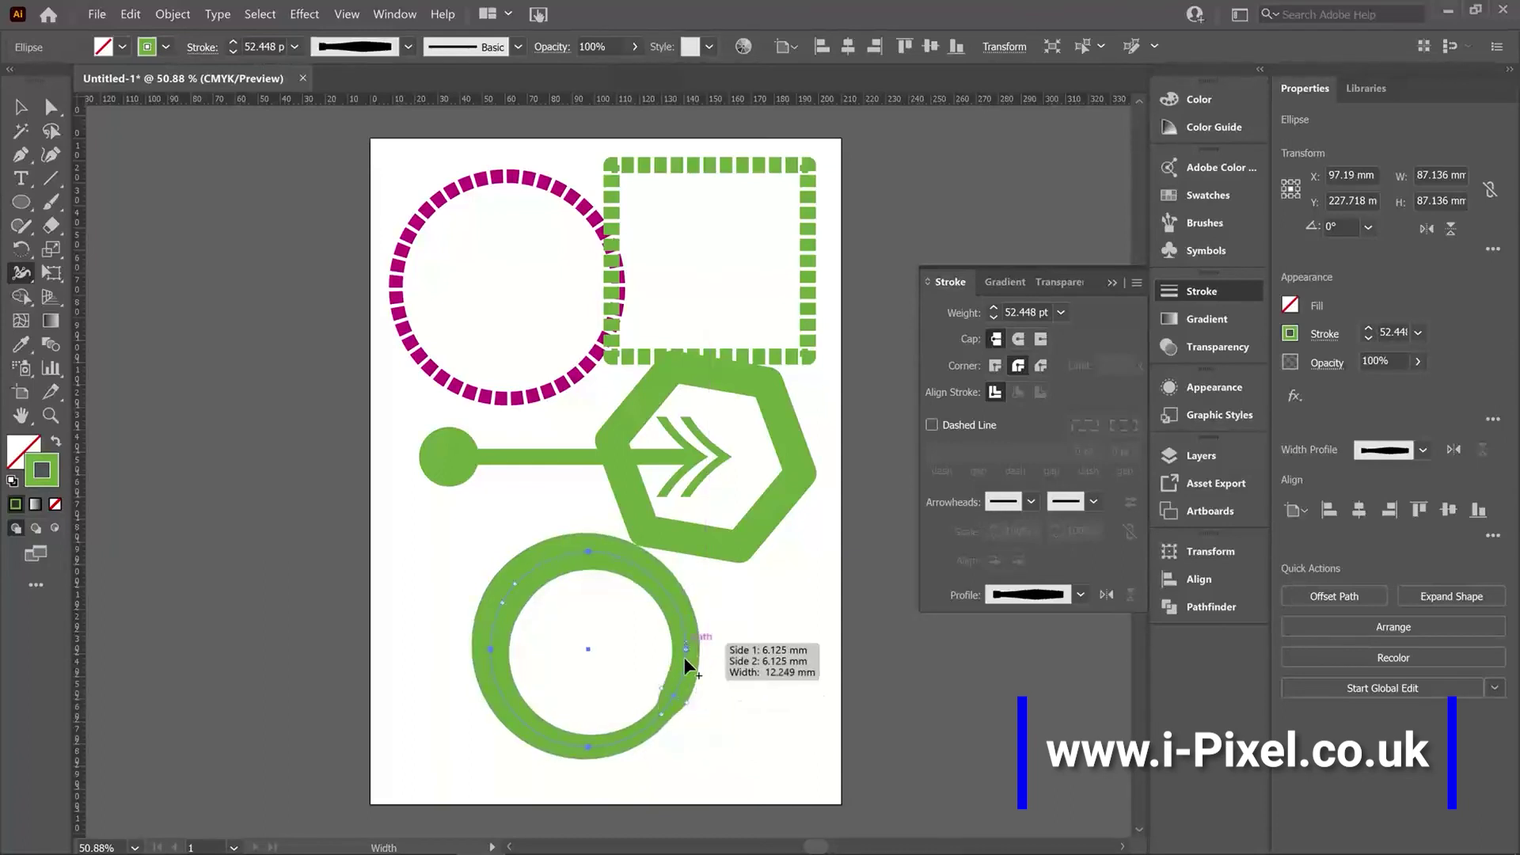
drag(516, 718, 500, 729)
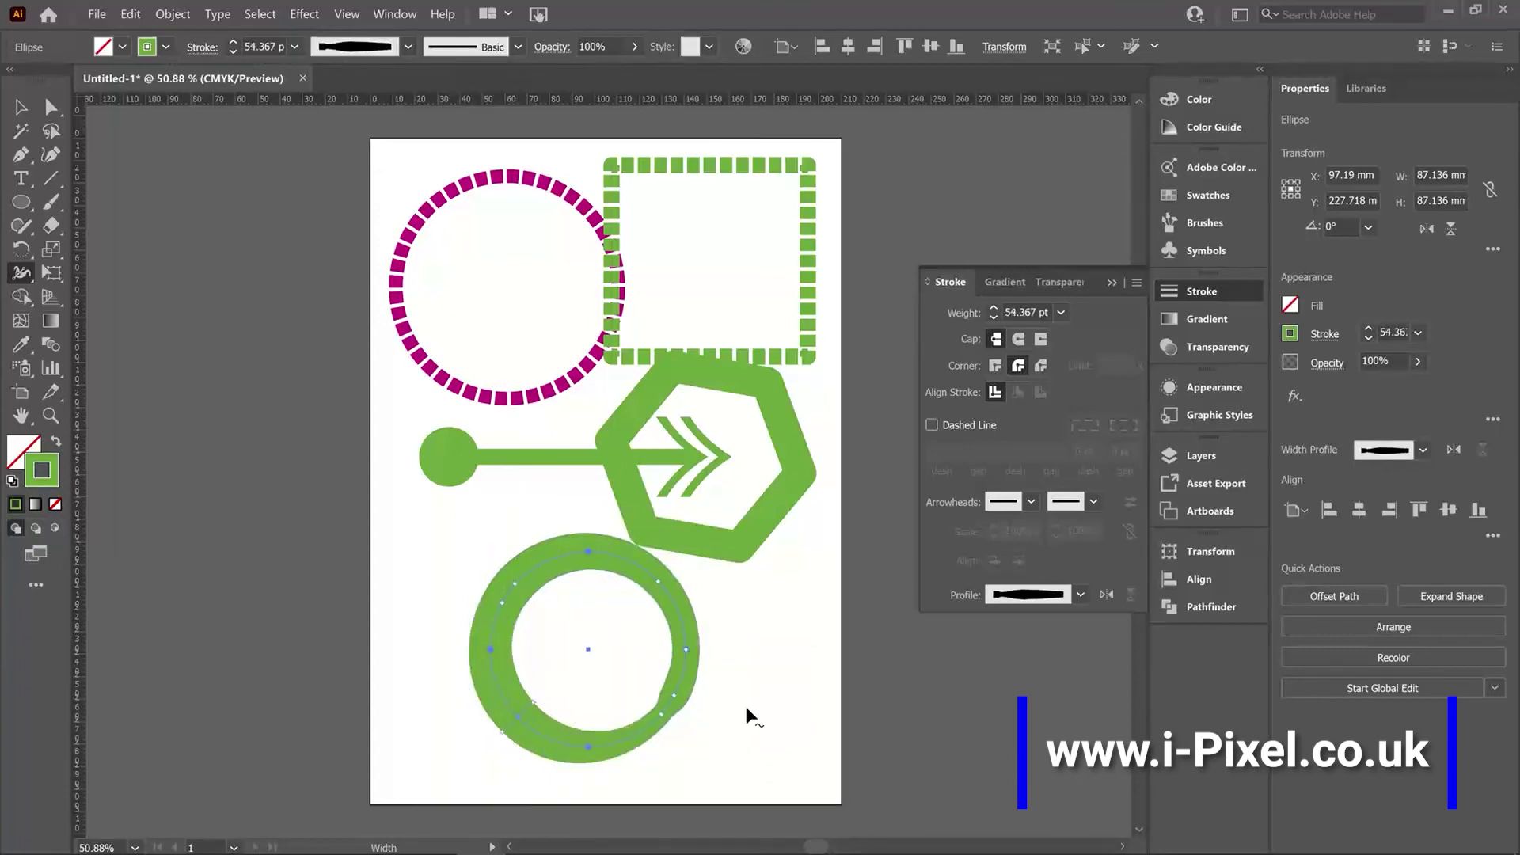
click(1081, 595)
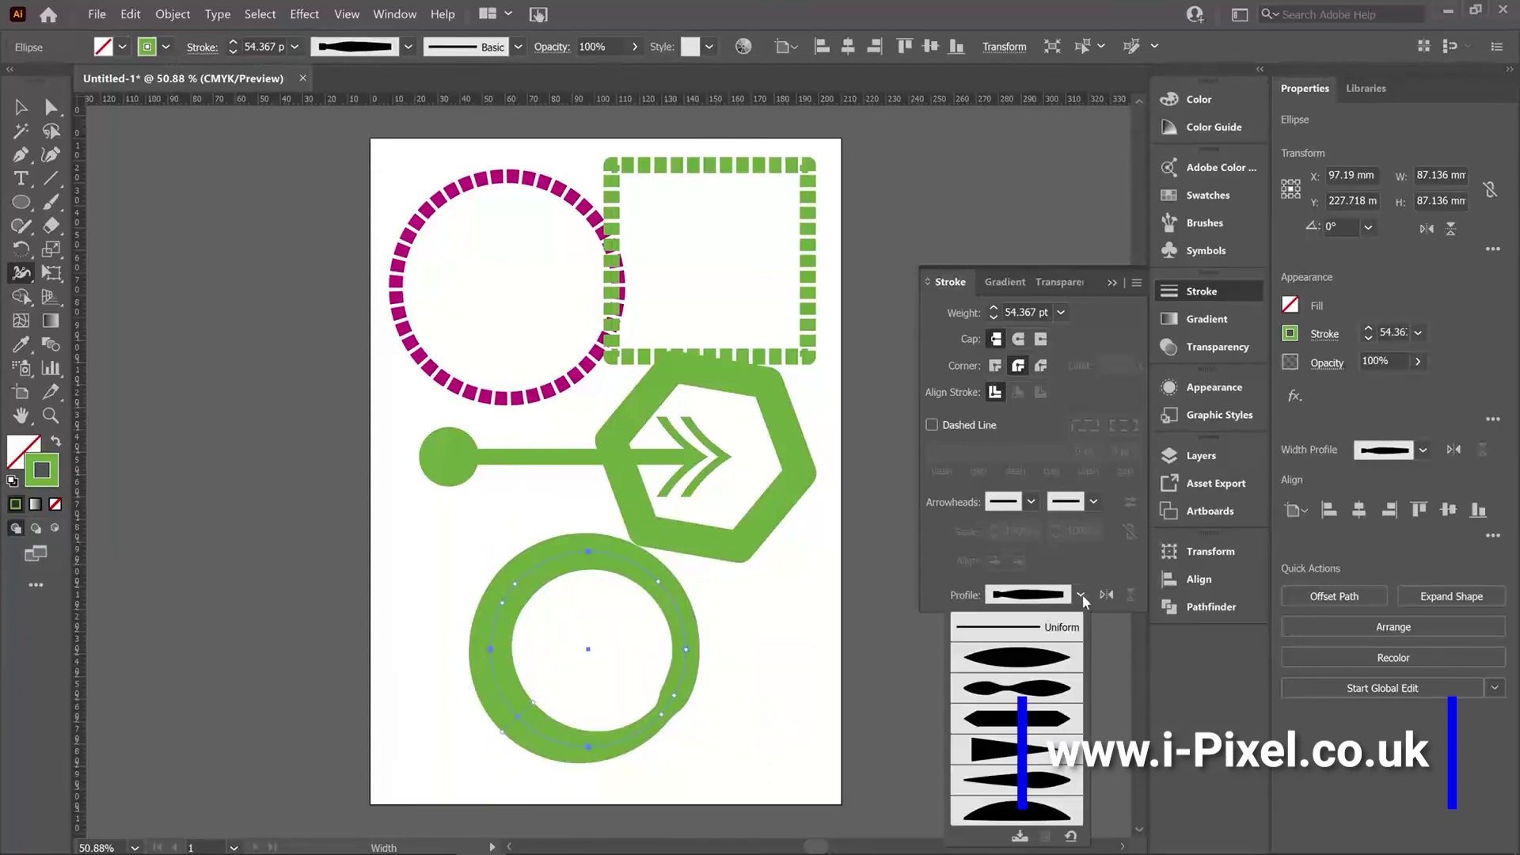
- Add the ring's custom stroke width to the profiles as Width Profile1
click(1020, 837)
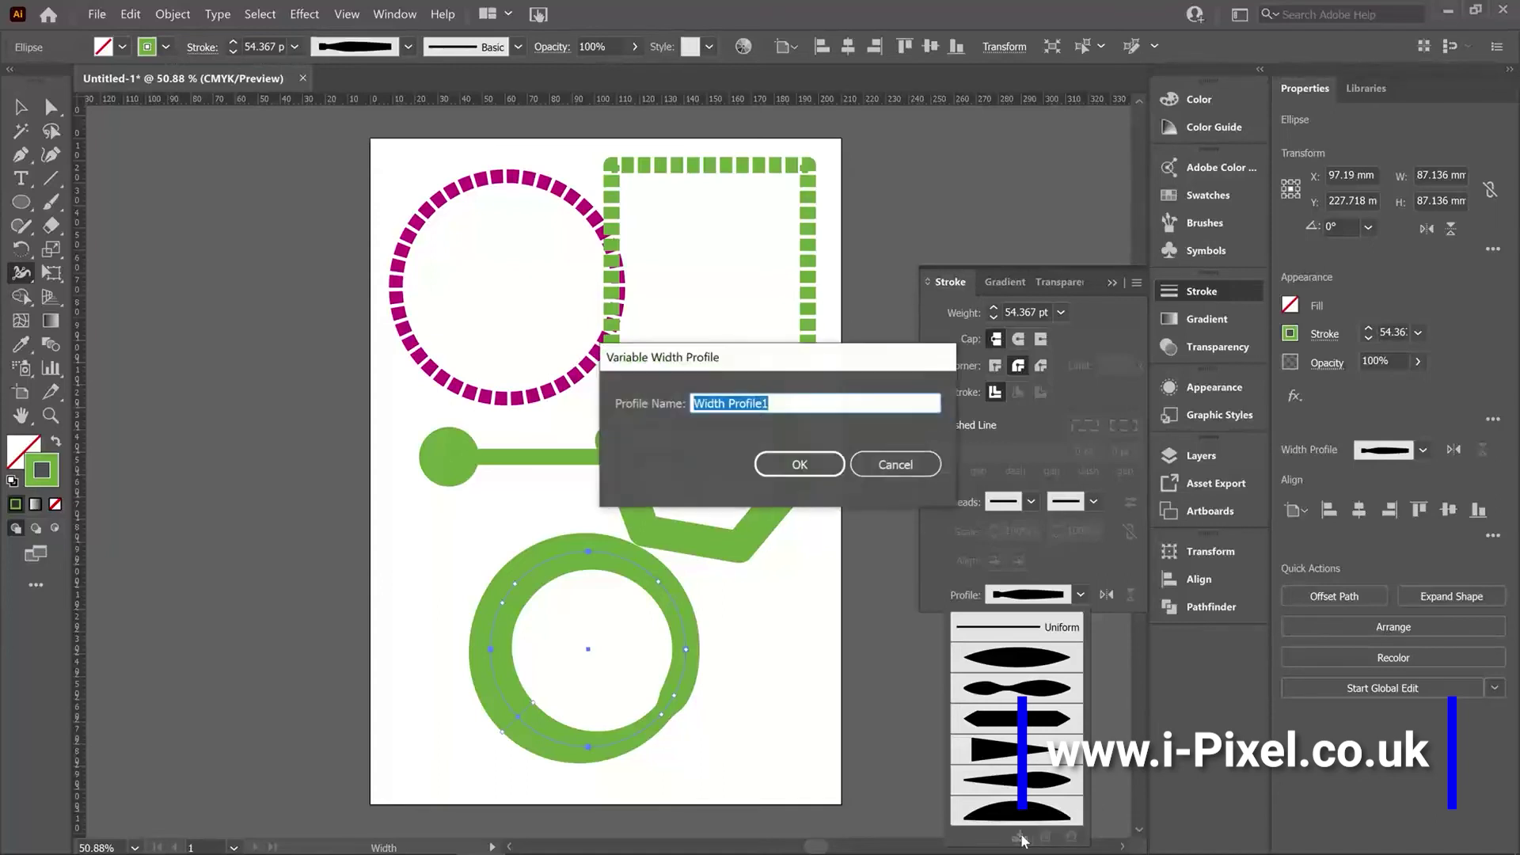
click(802, 401)
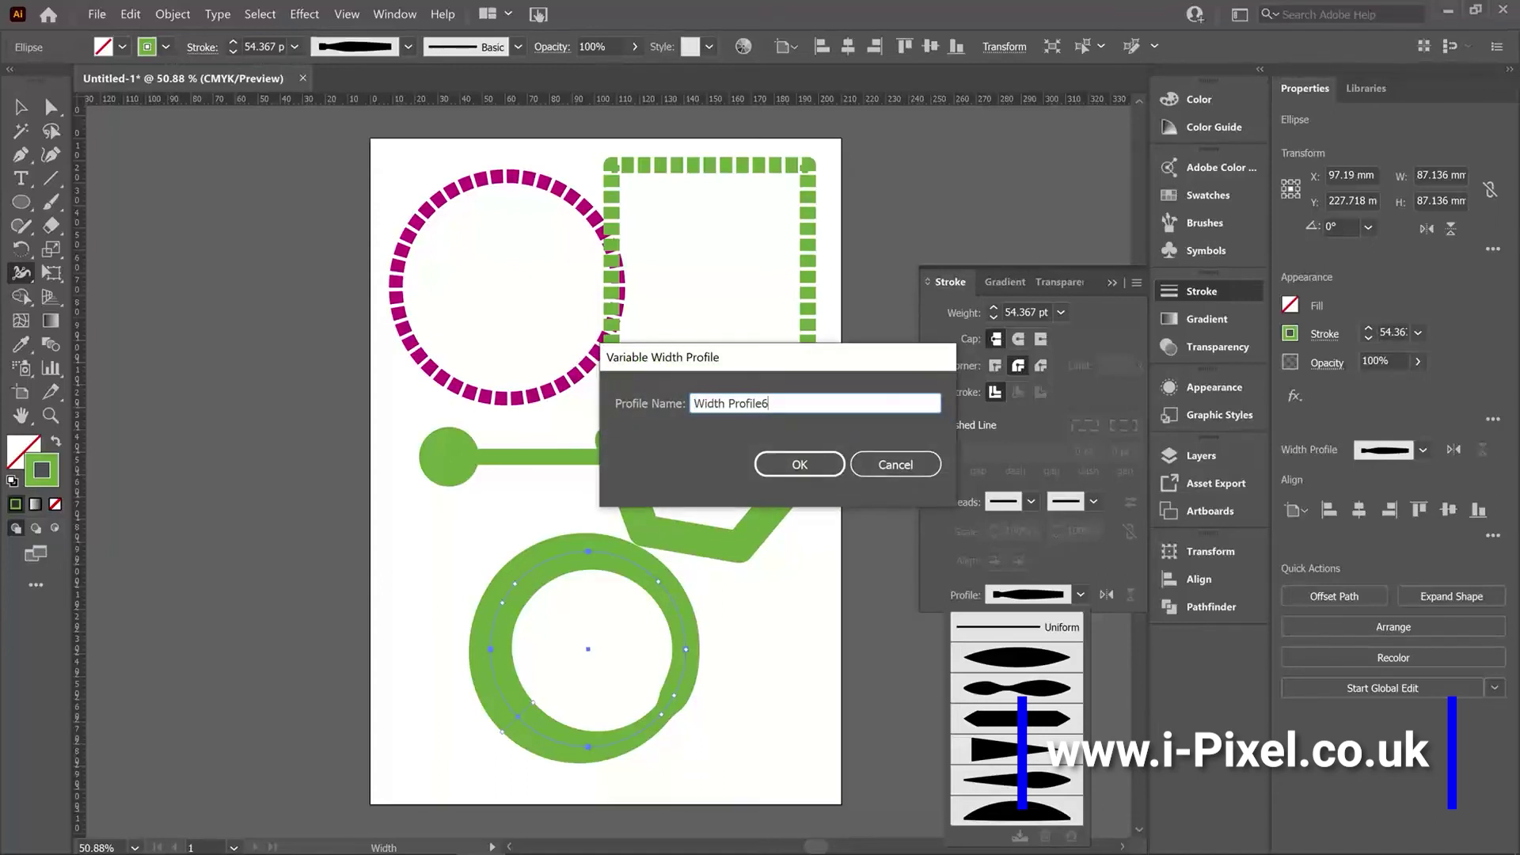
click(798, 464)
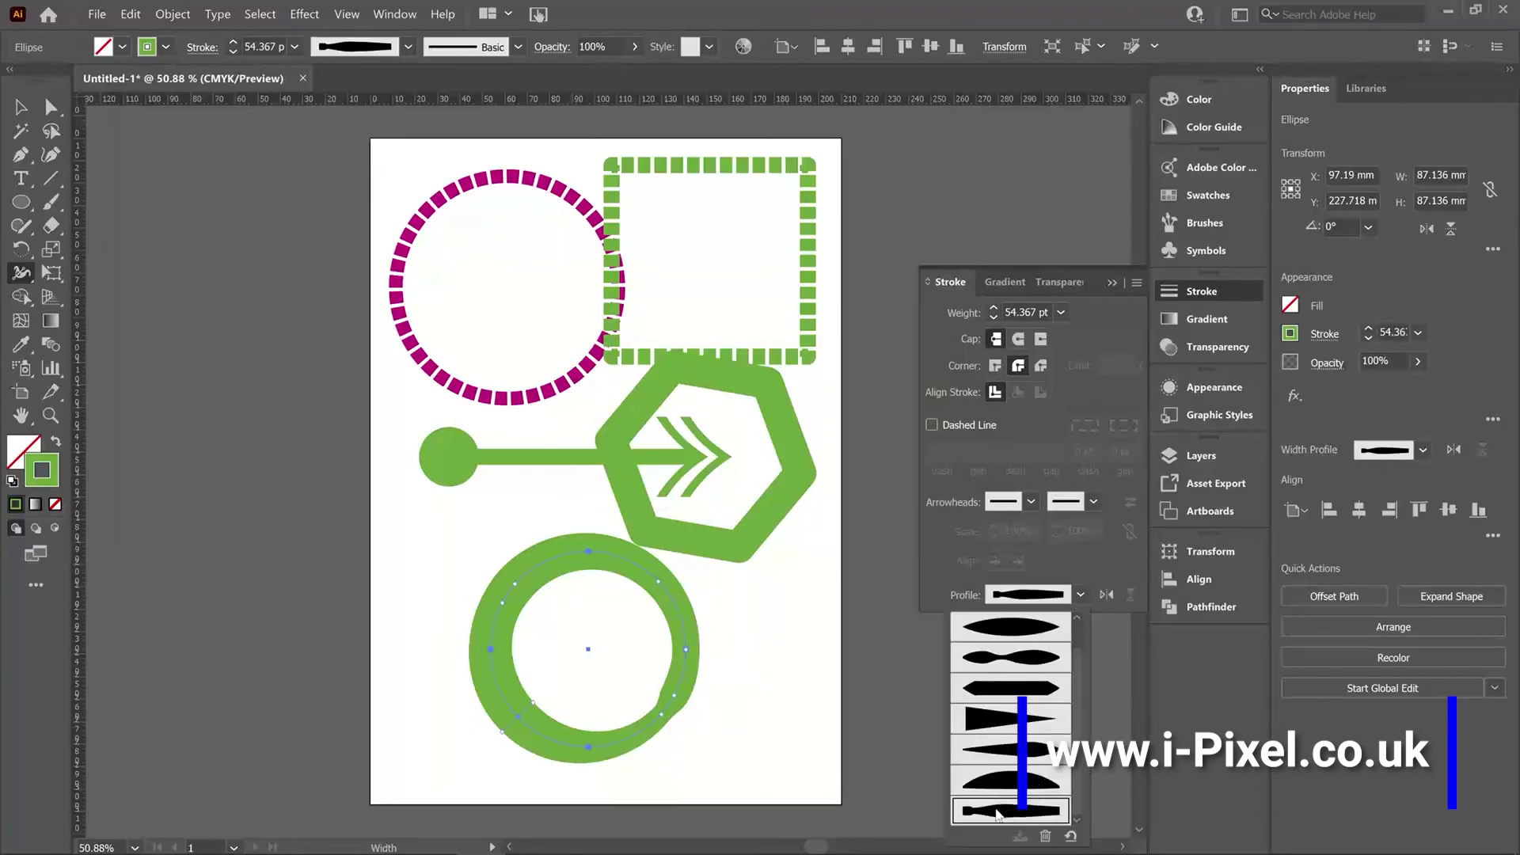
click(474, 220)
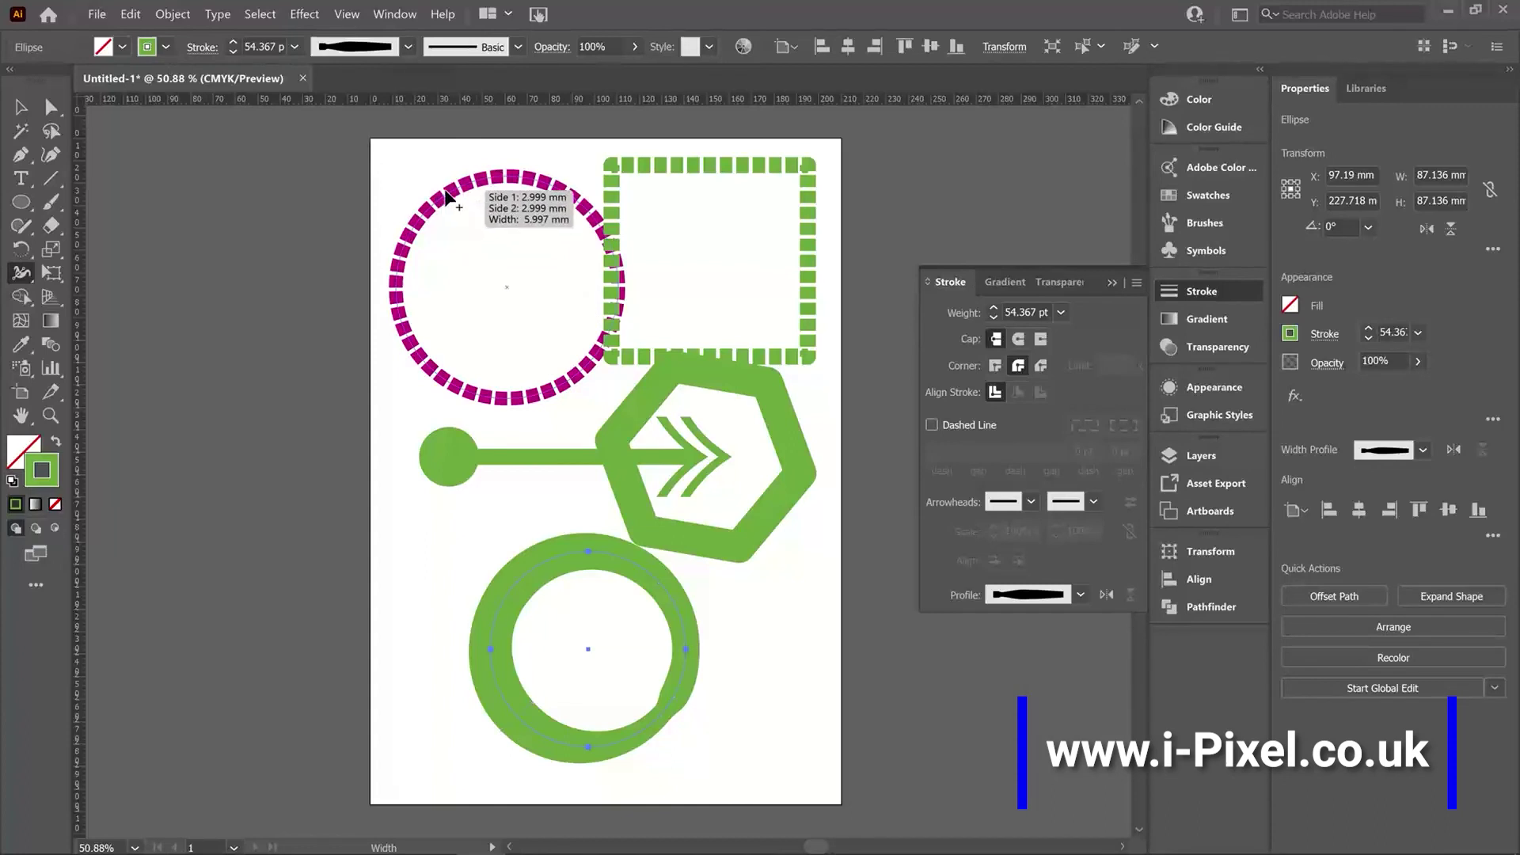
- Apply Width Profile1 to the magenta dashed circle
key(ctrl)
click(22, 106)
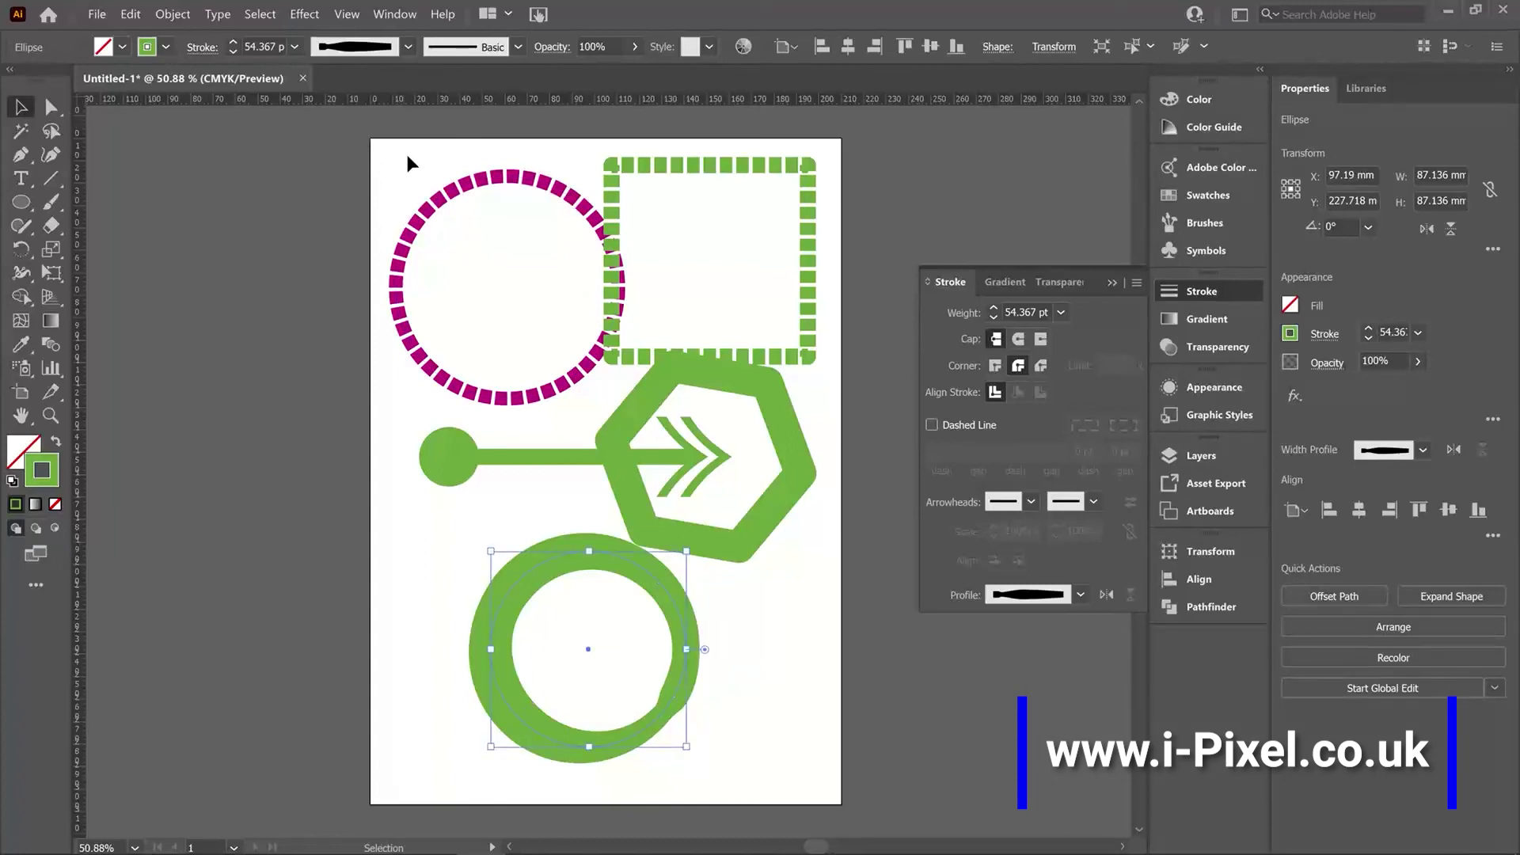
drag(407, 160, 475, 221)
click(1082, 593)
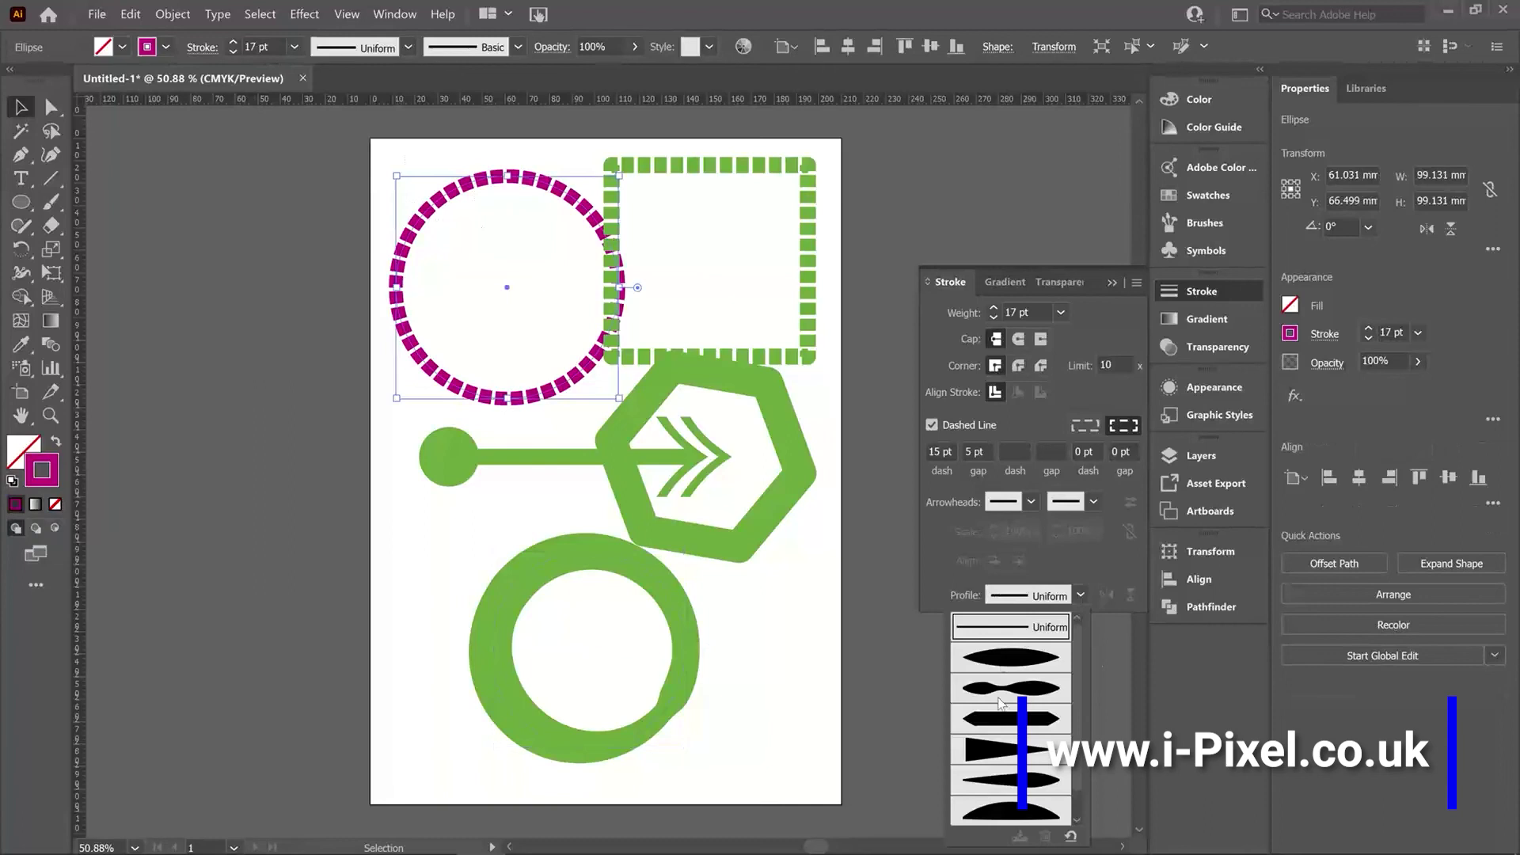
scroll(1011, 716, down, 1)
click(1011, 809)
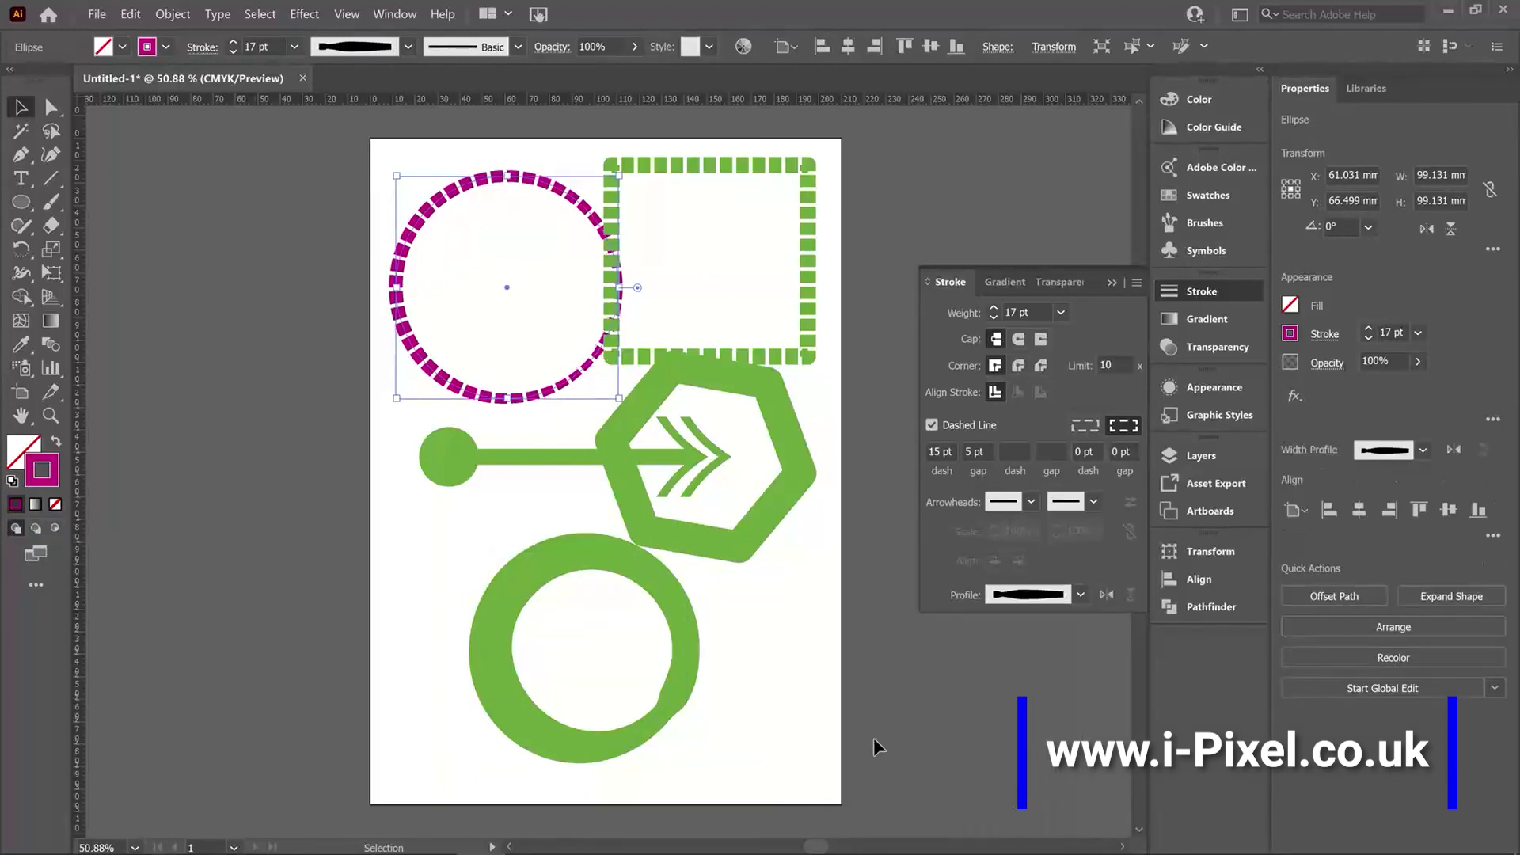
click(856, 625)
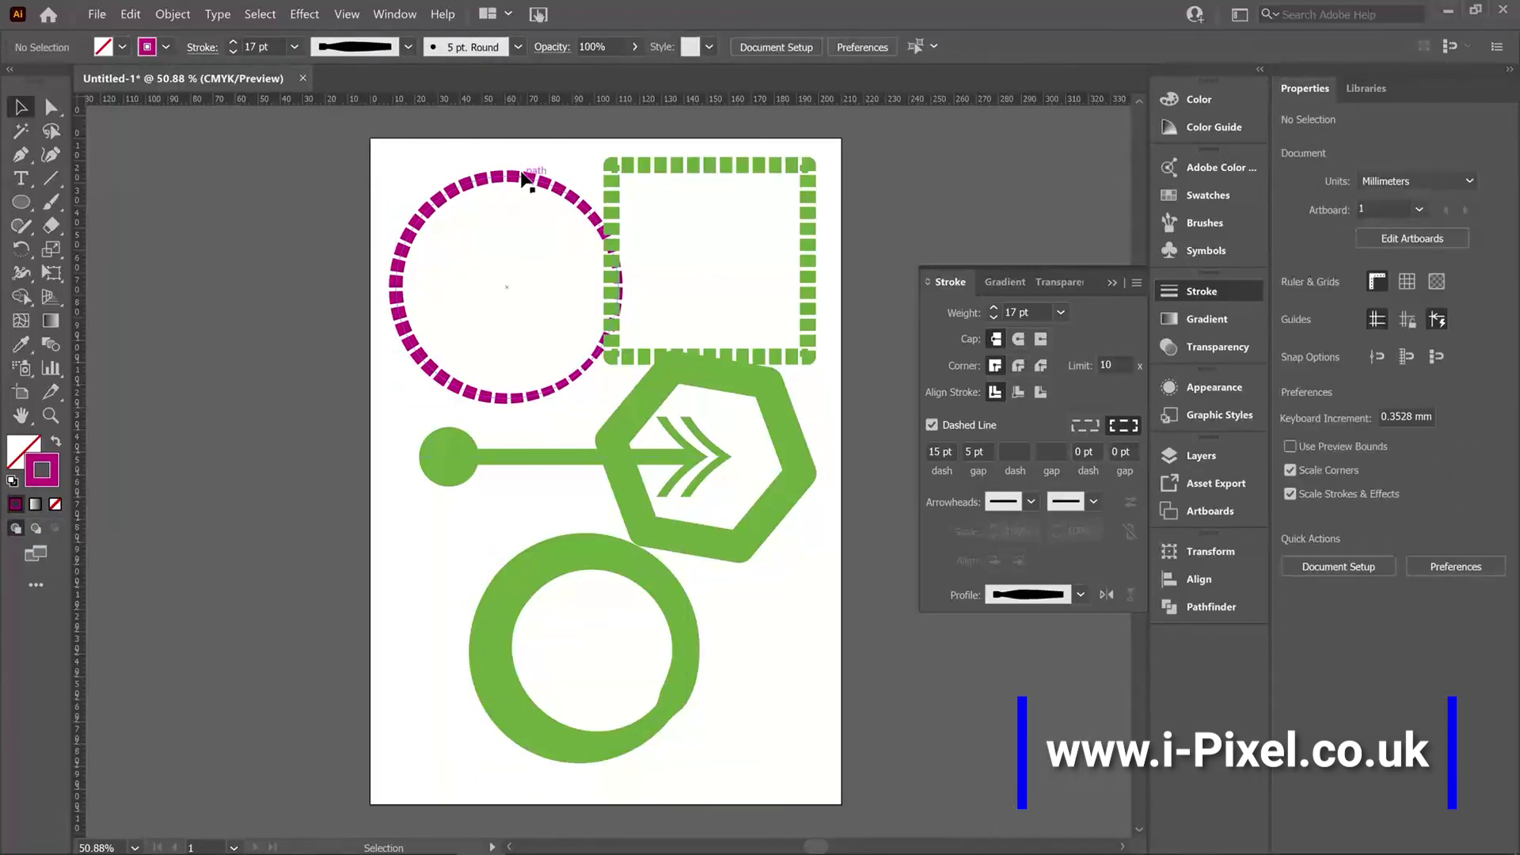
- Nudge the magenta circle left and give its dashes round caps with a 10 pt gap
drag(526, 175, 511, 176)
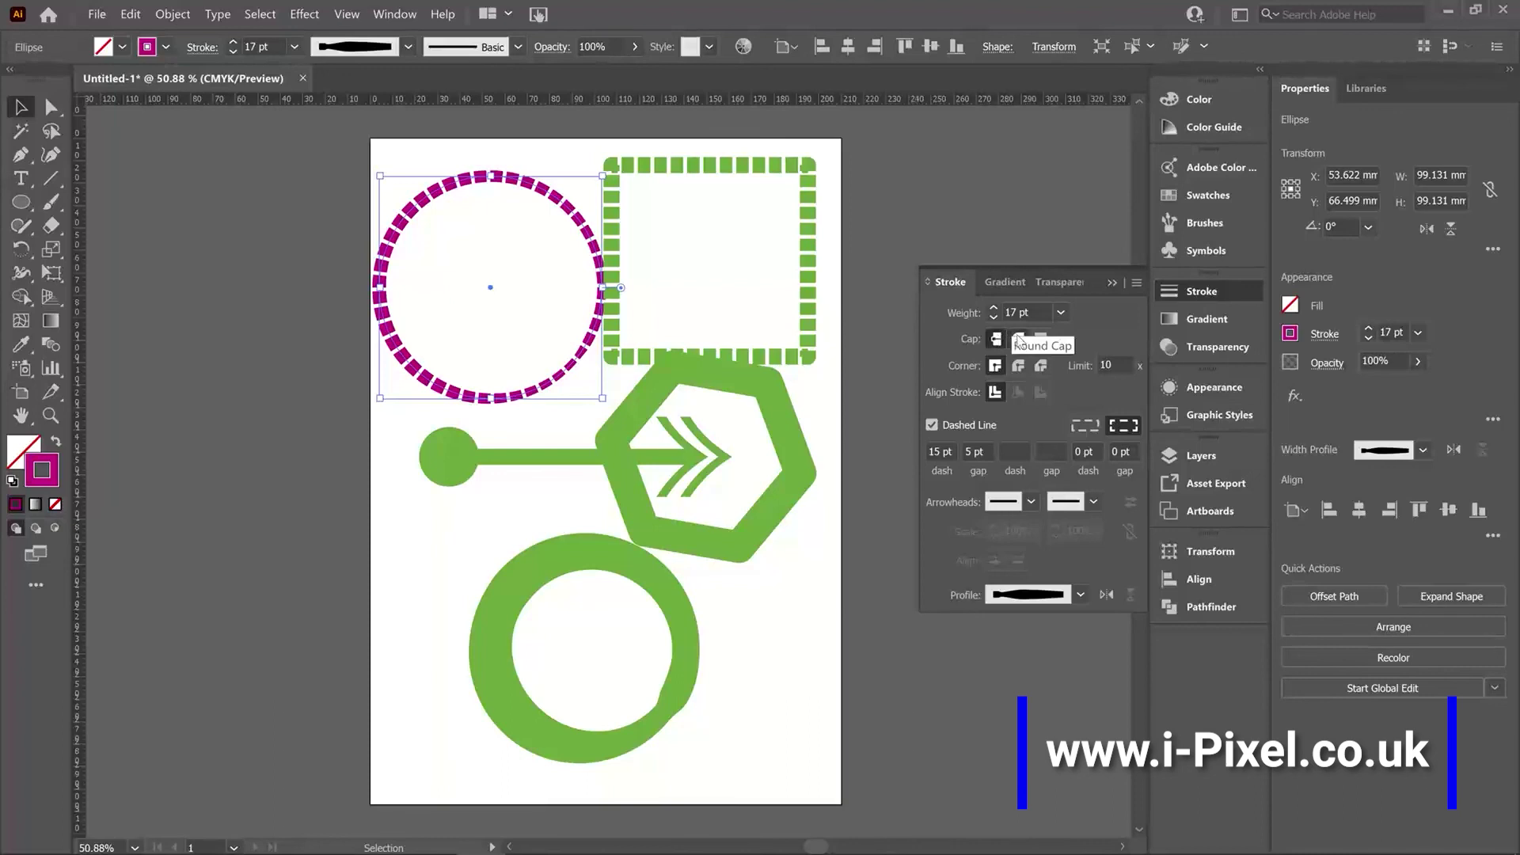
click(1019, 340)
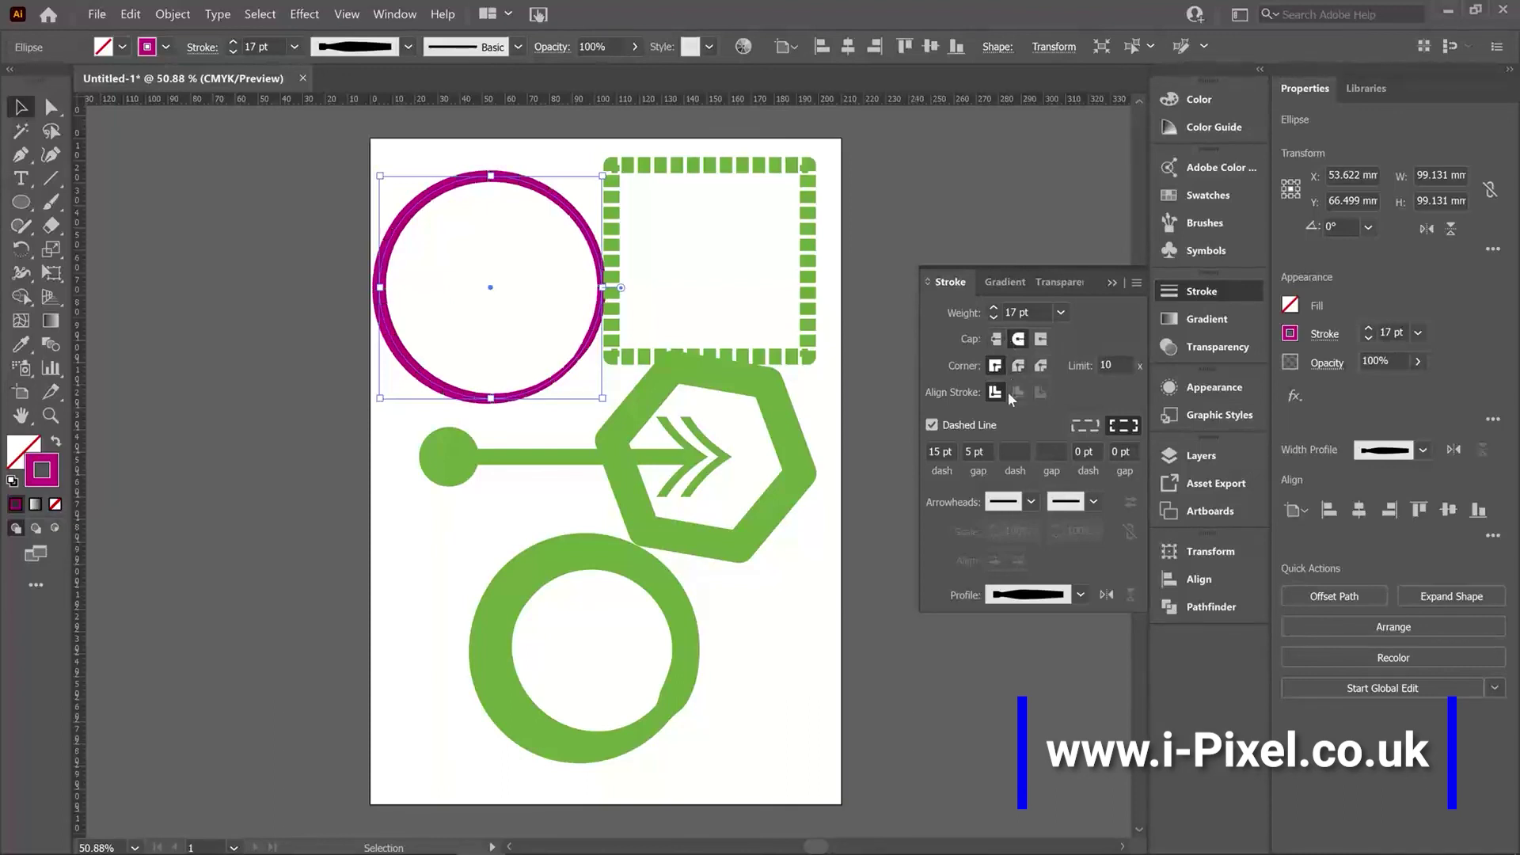
click(978, 451)
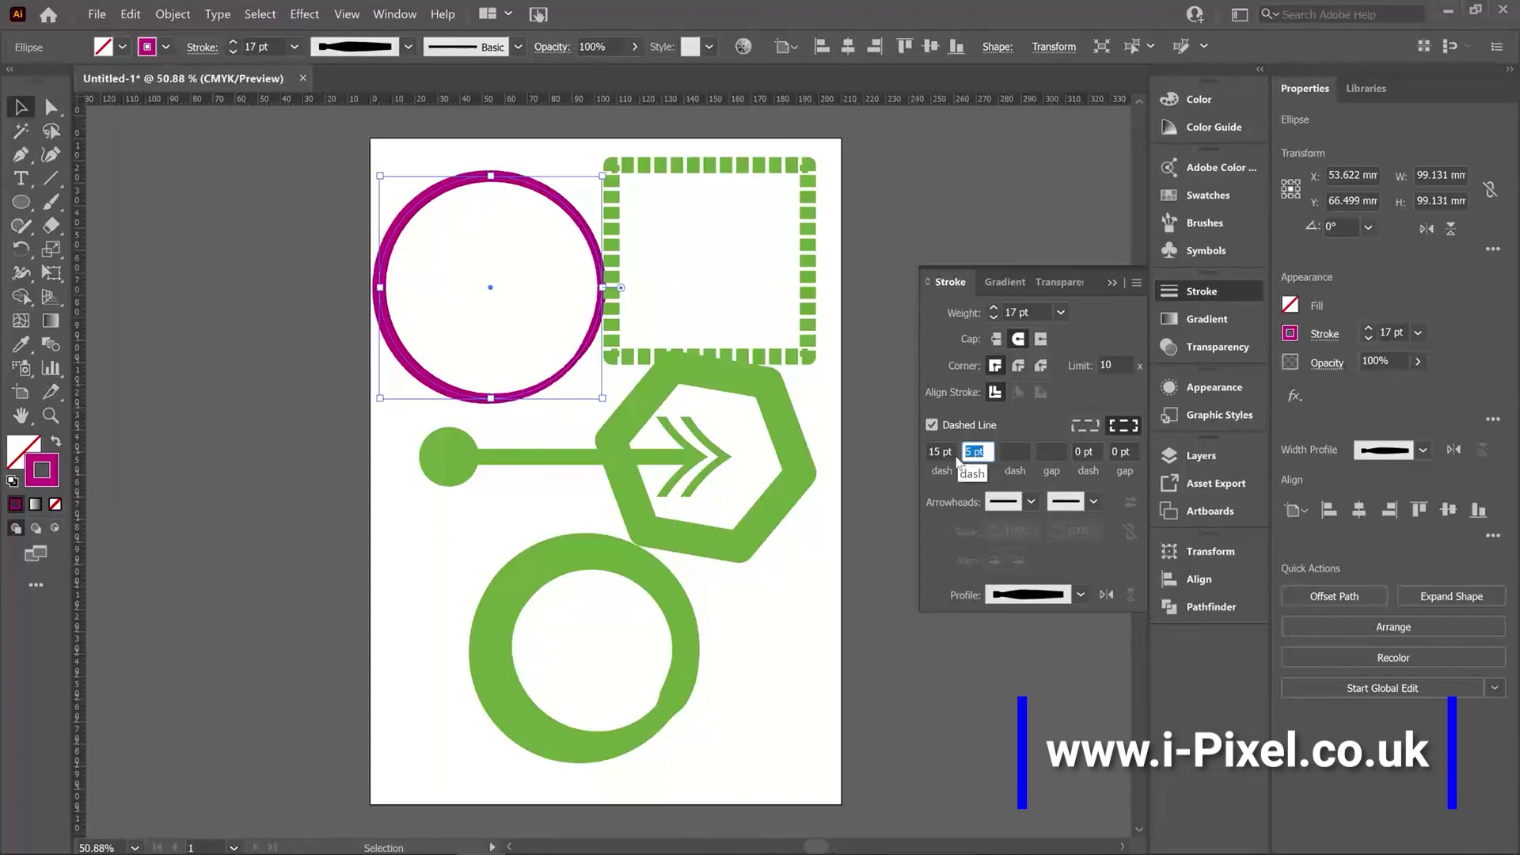
text(10)
key(Return)
- Widen the dash gap to 20 pt and compare projecting and round dash caps
text(20)
key(Return)
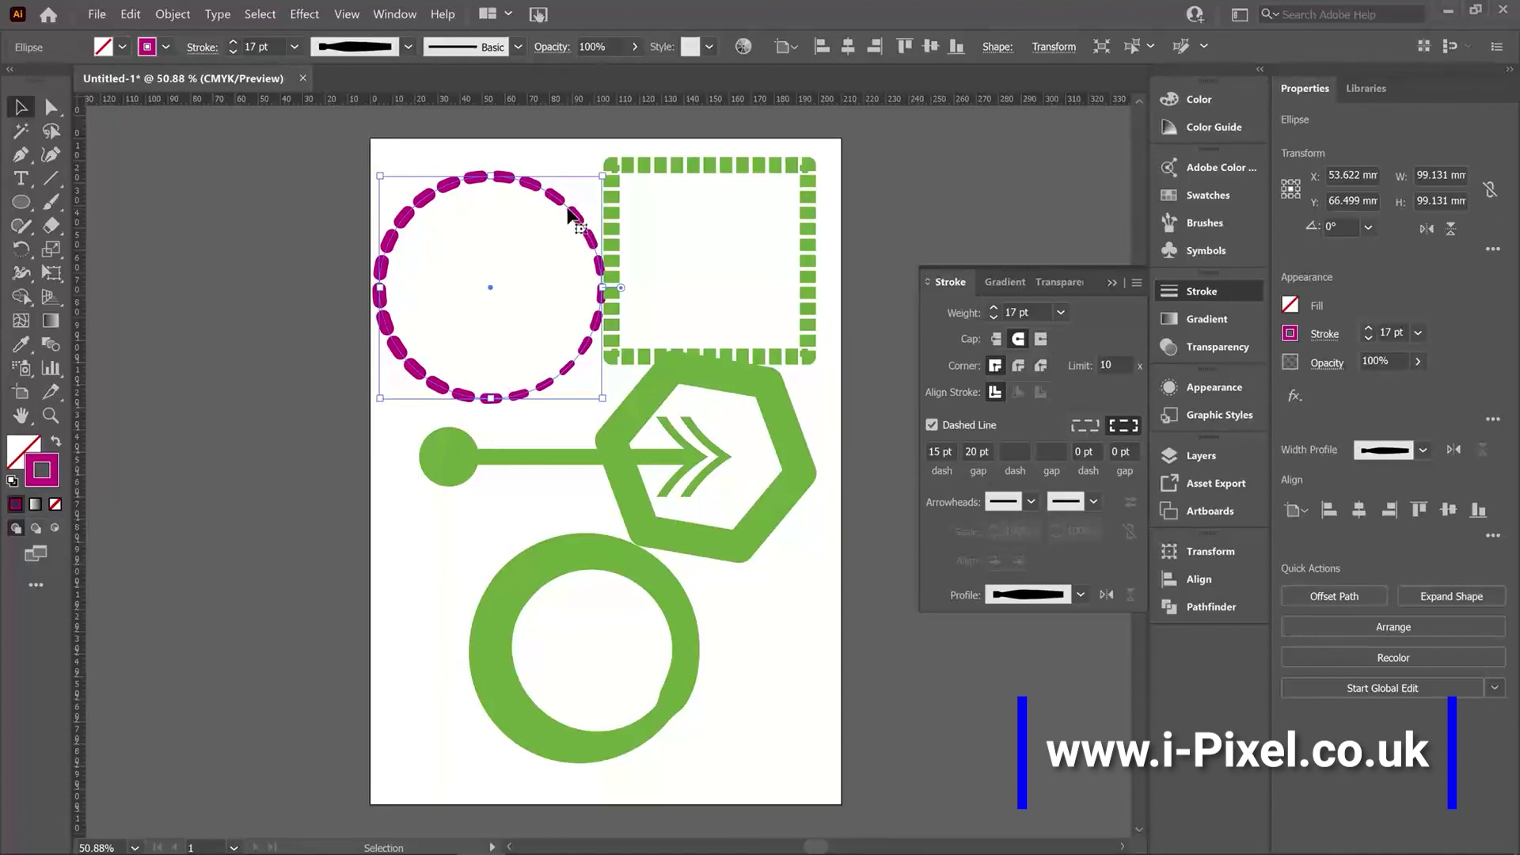
click(1042, 340)
click(1020, 339)
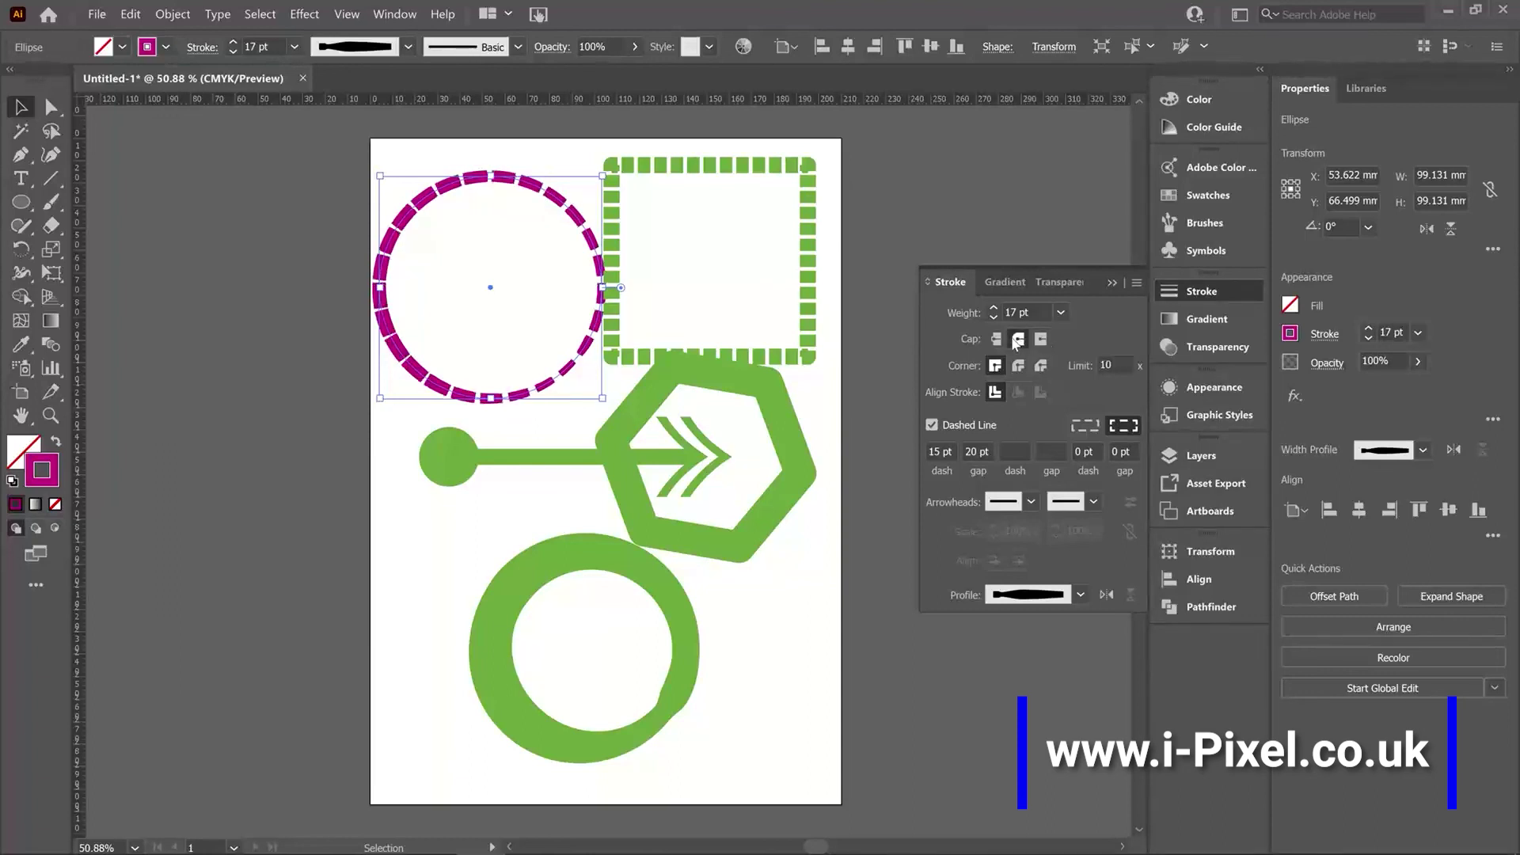
- Restore projecting caps on the magenta dashes, then set both of the green line's arrowheads to None
click(1040, 342)
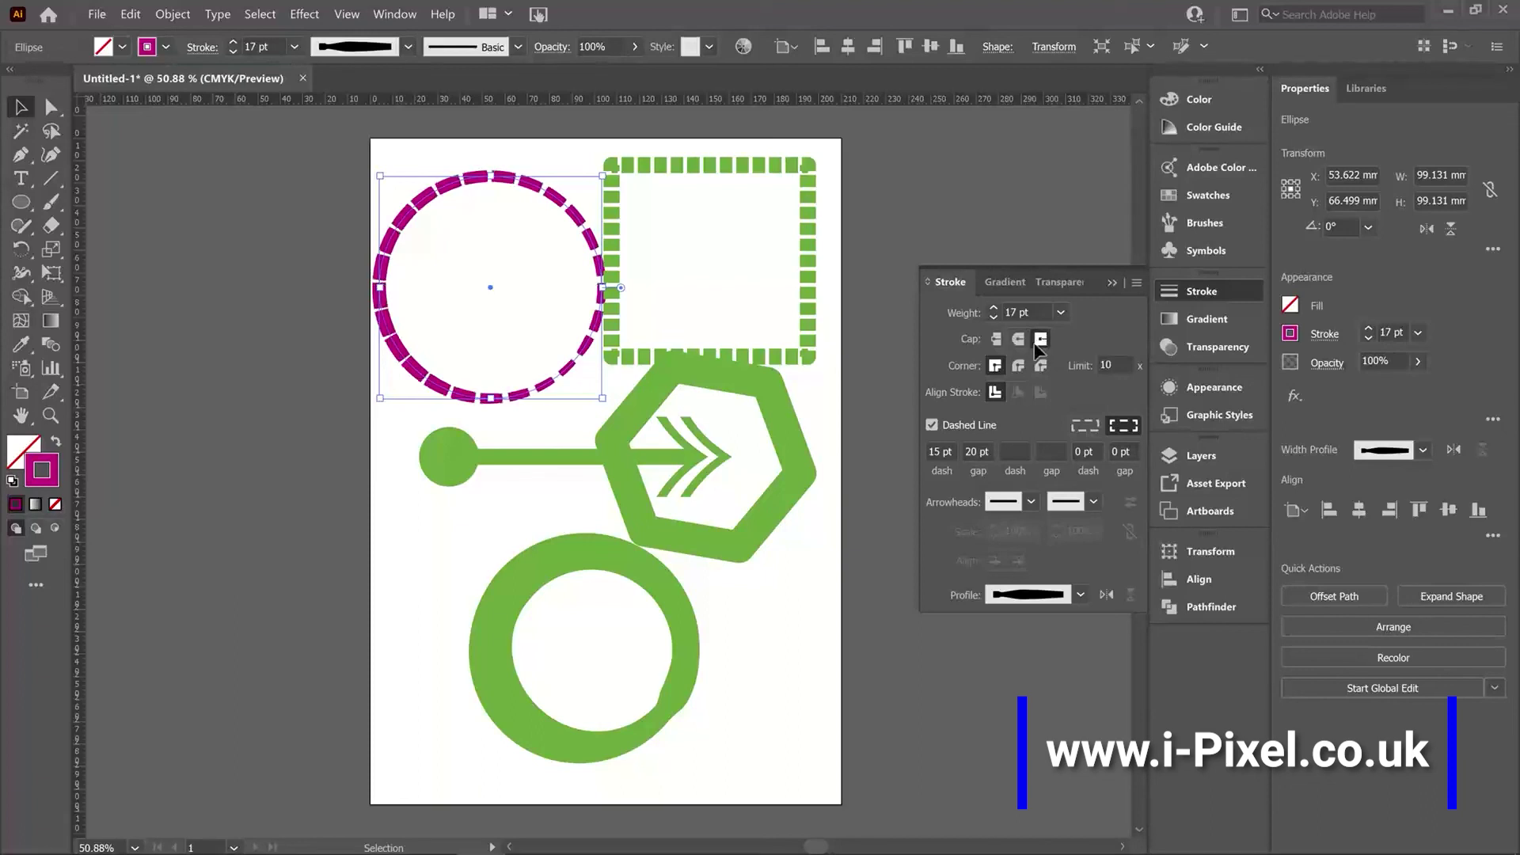
click(504, 459)
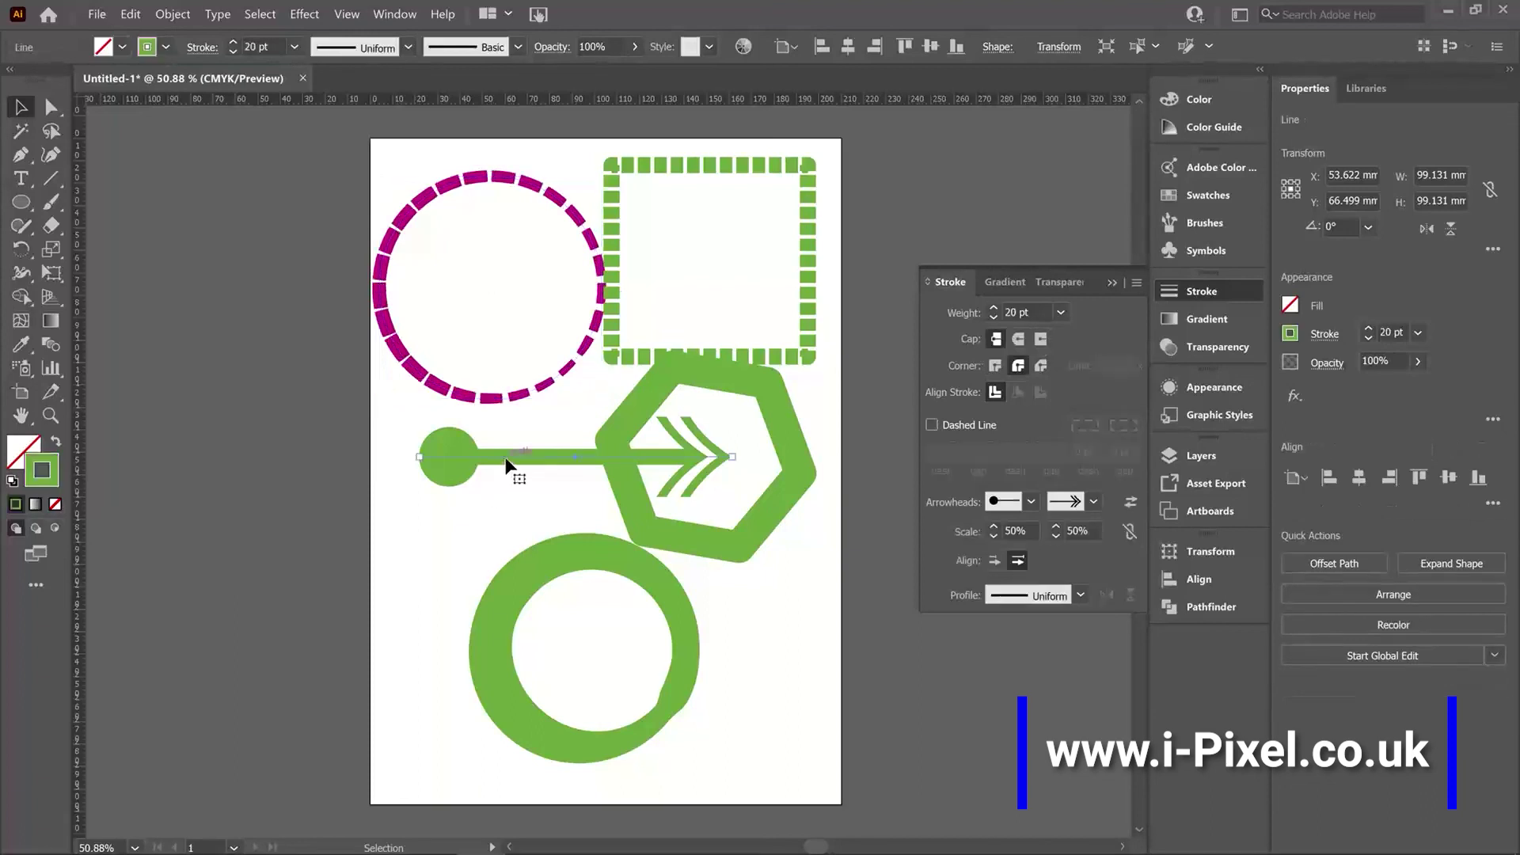
click(1093, 502)
scroll(1086, 567, up, 1)
scroll(1085, 567, up, 3)
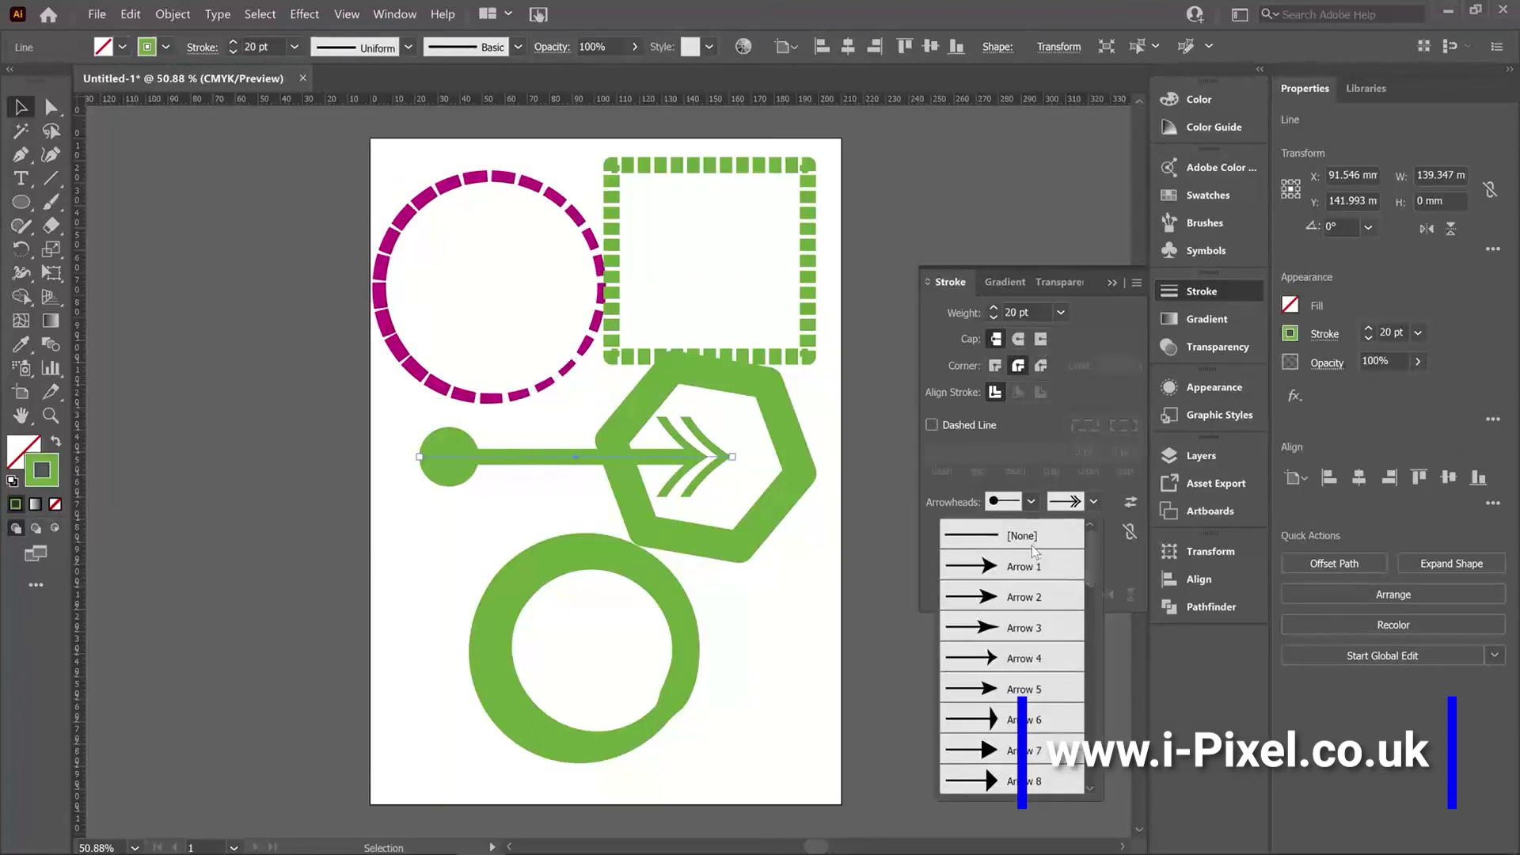
click(1014, 527)
click(1032, 502)
scroll(1030, 626, up, 5)
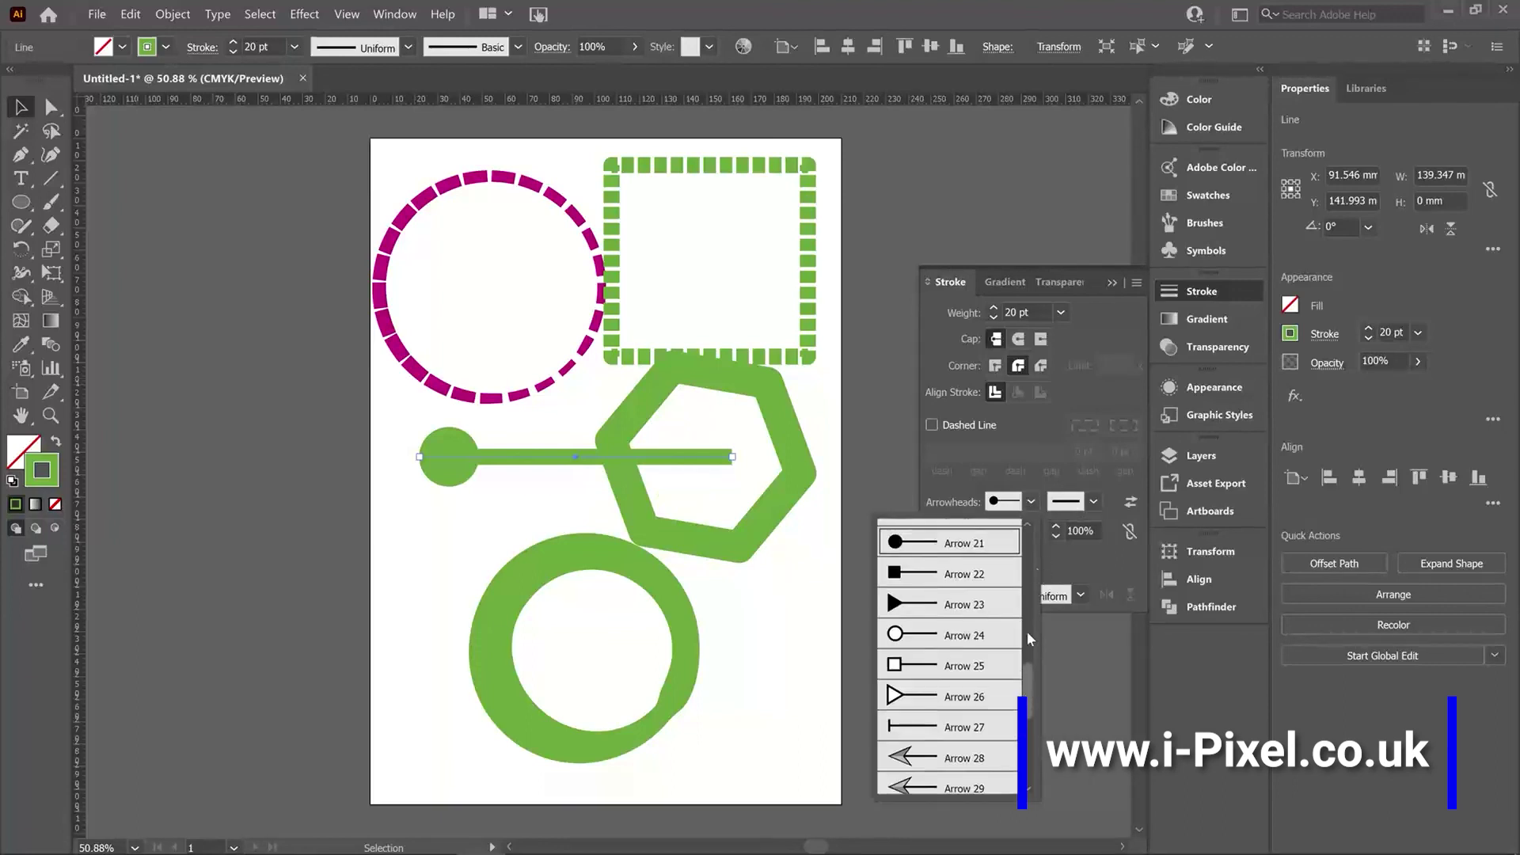
click(985, 533)
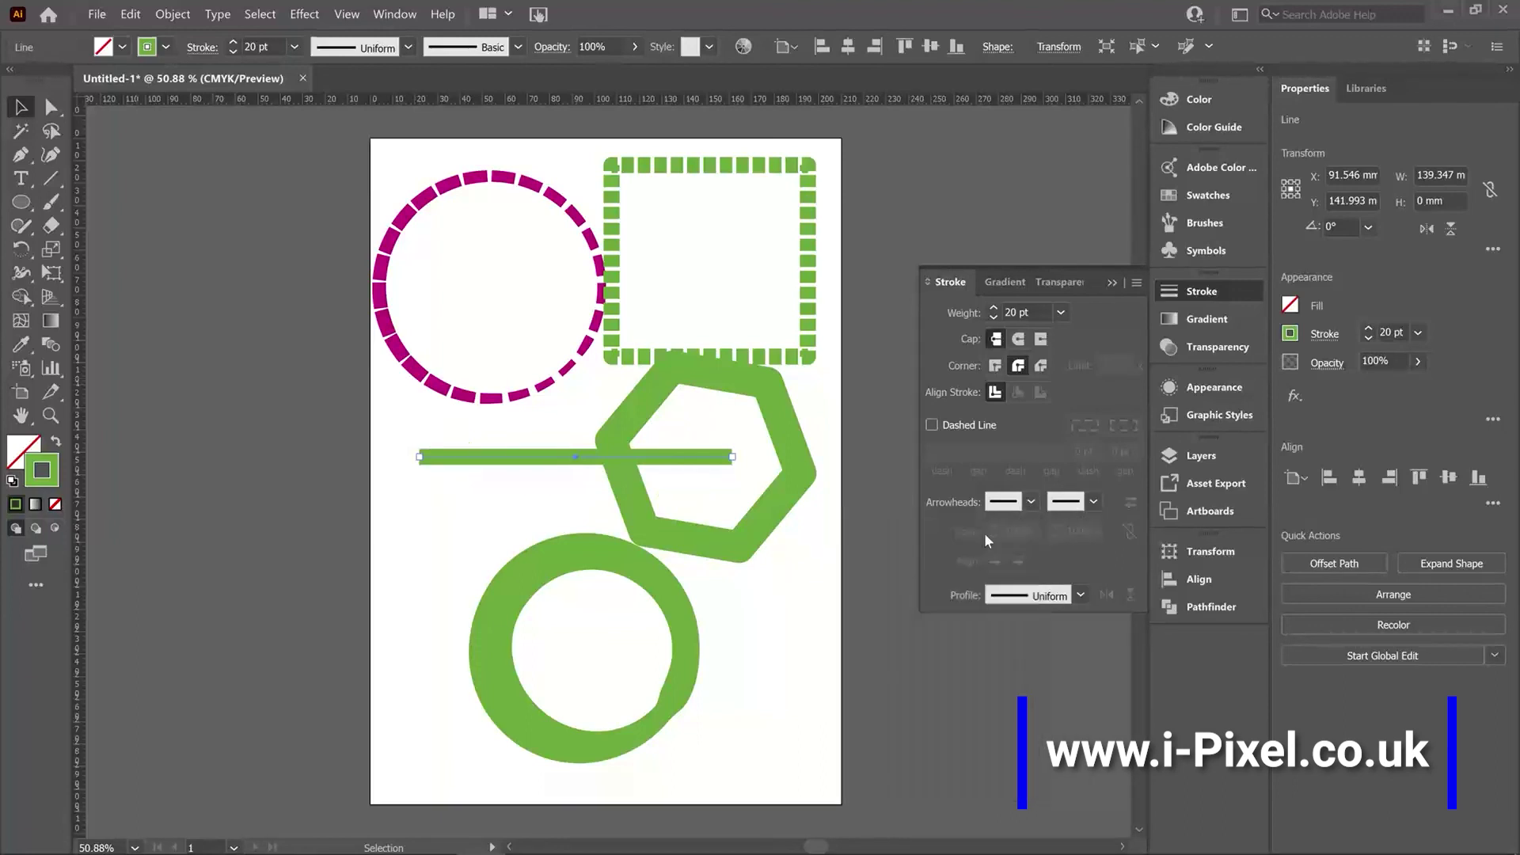
- Give the green line round caps after briefly trying projecting caps
click(1019, 339)
click(1040, 339)
click(1020, 340)
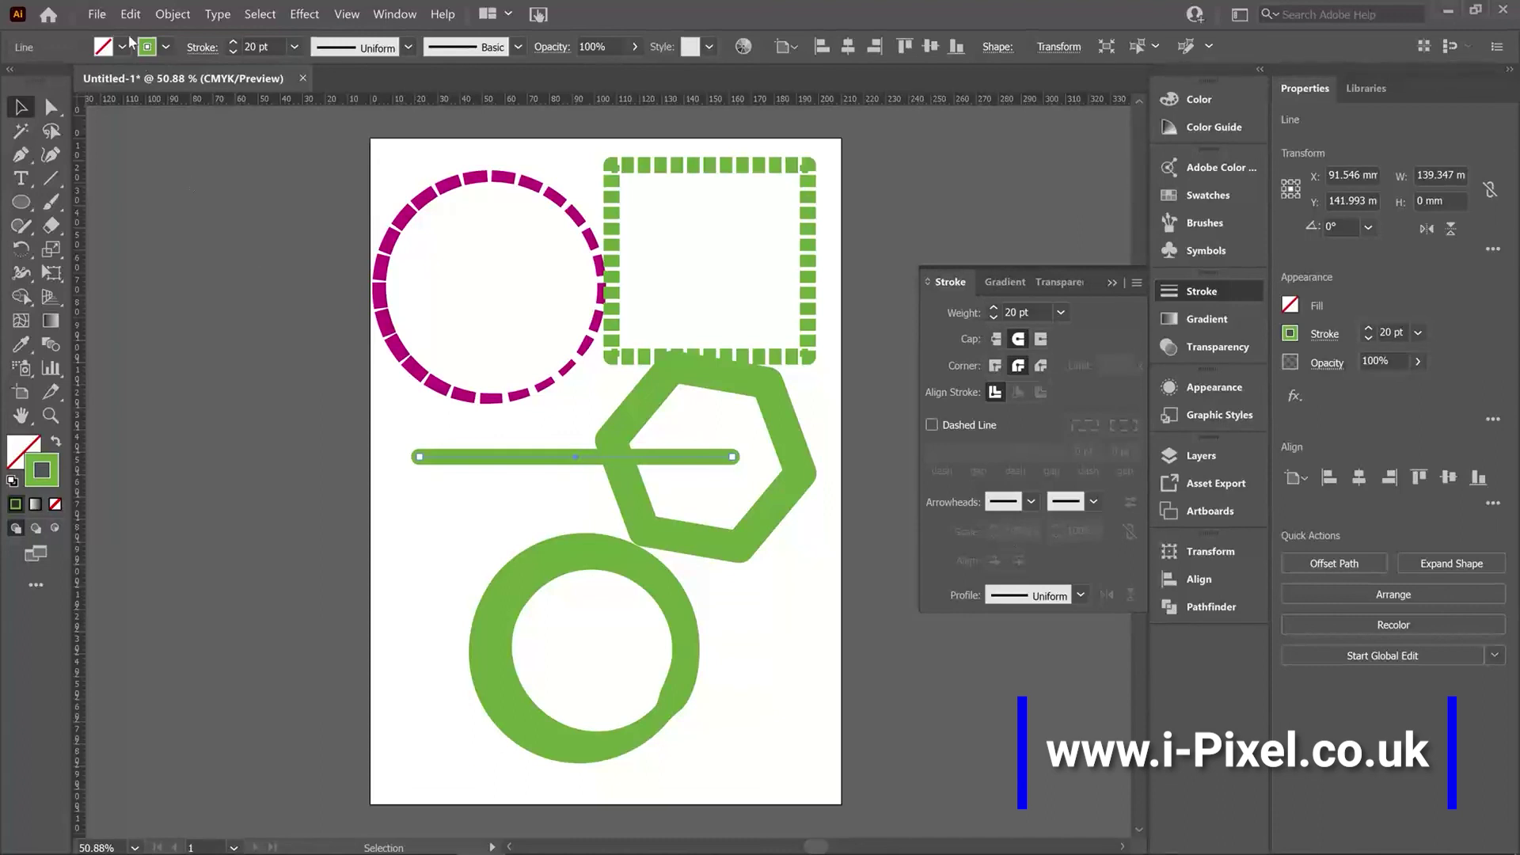
click(201, 49)
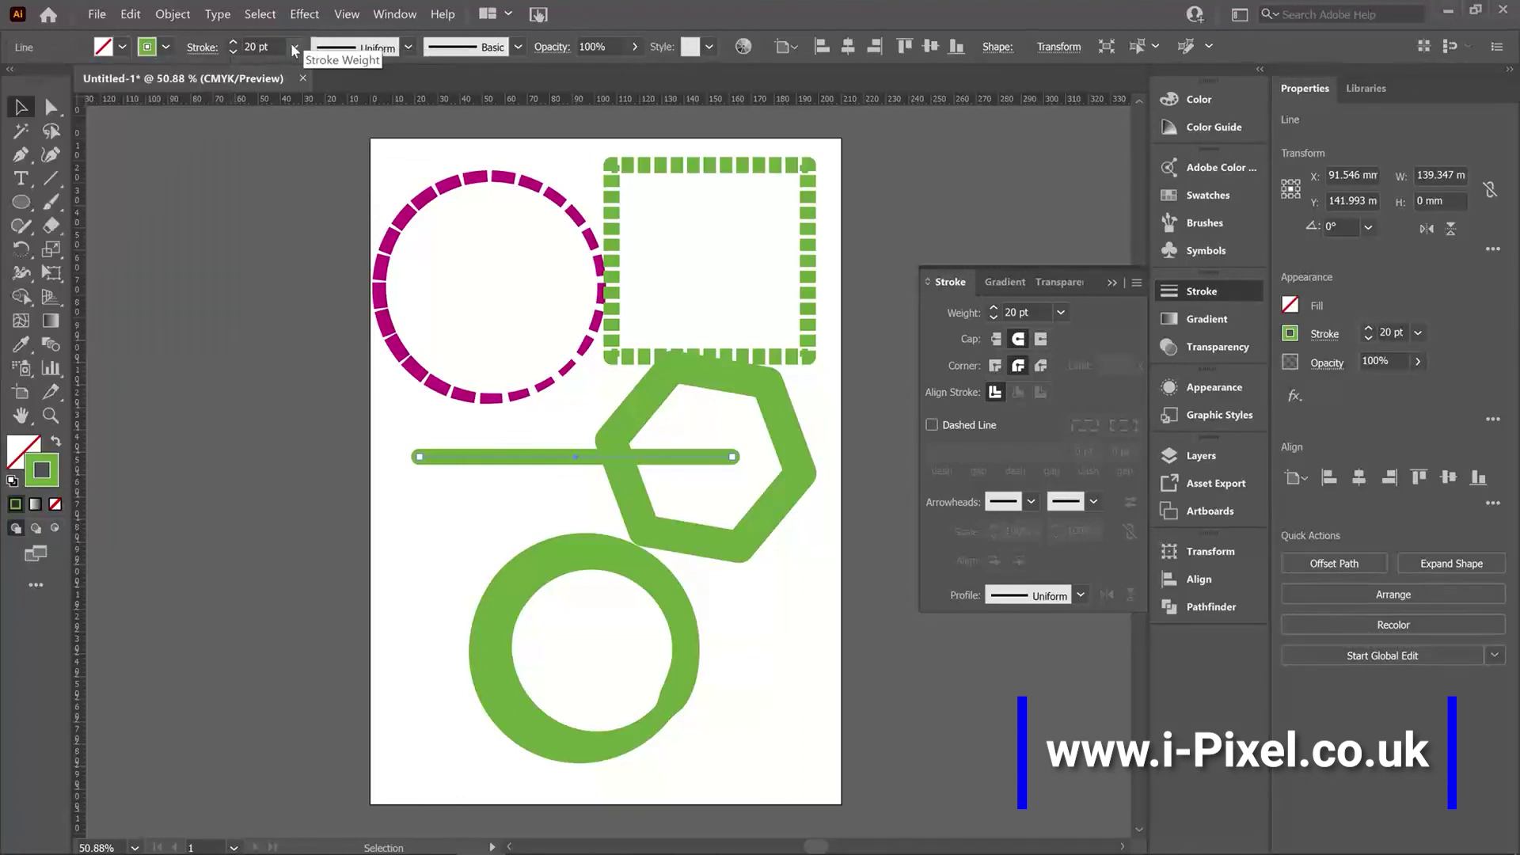
click(159, 52)
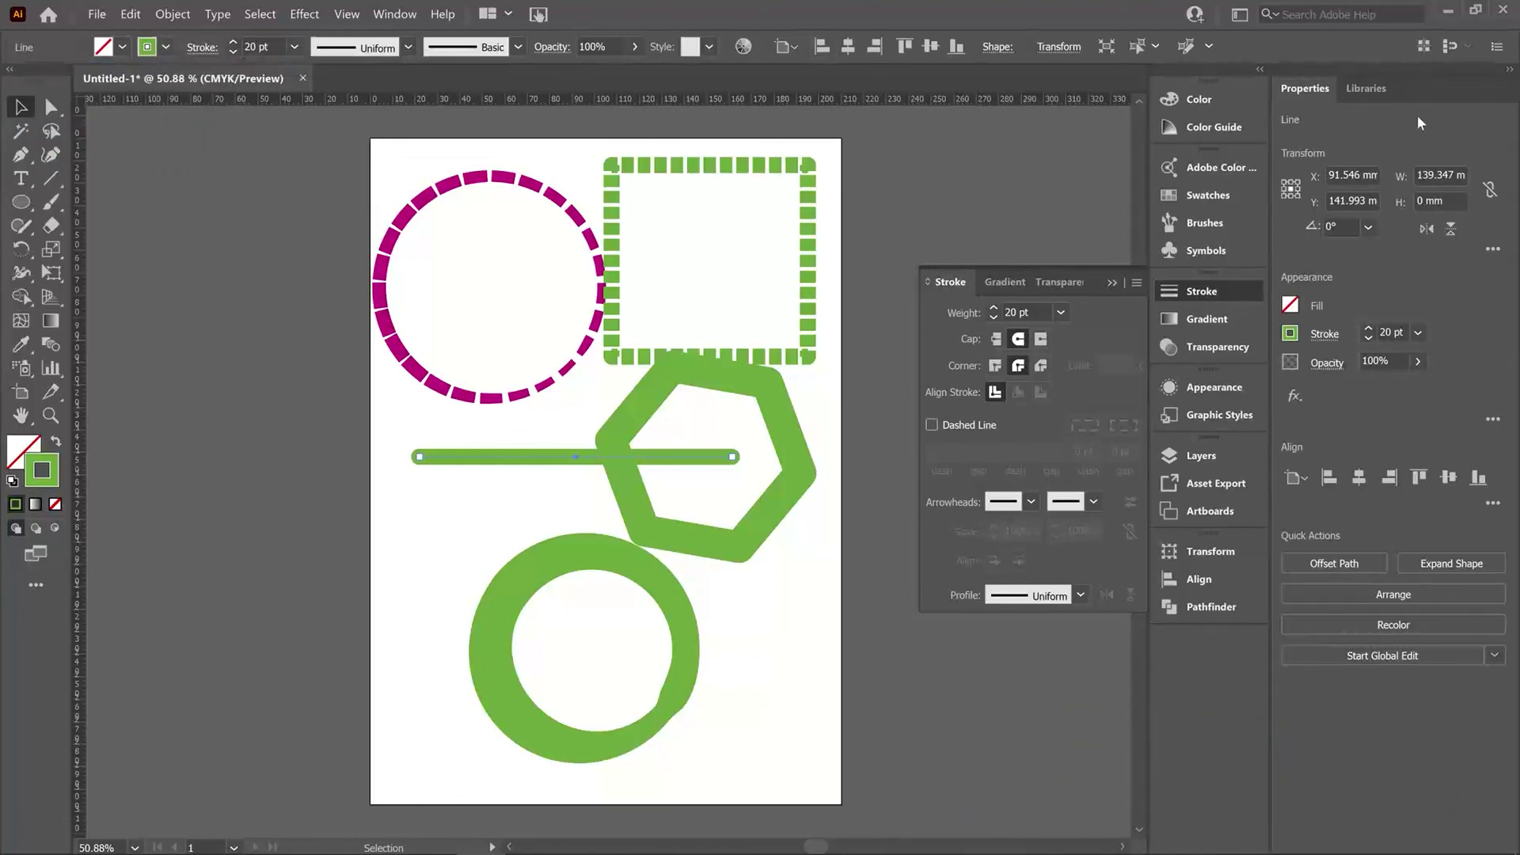